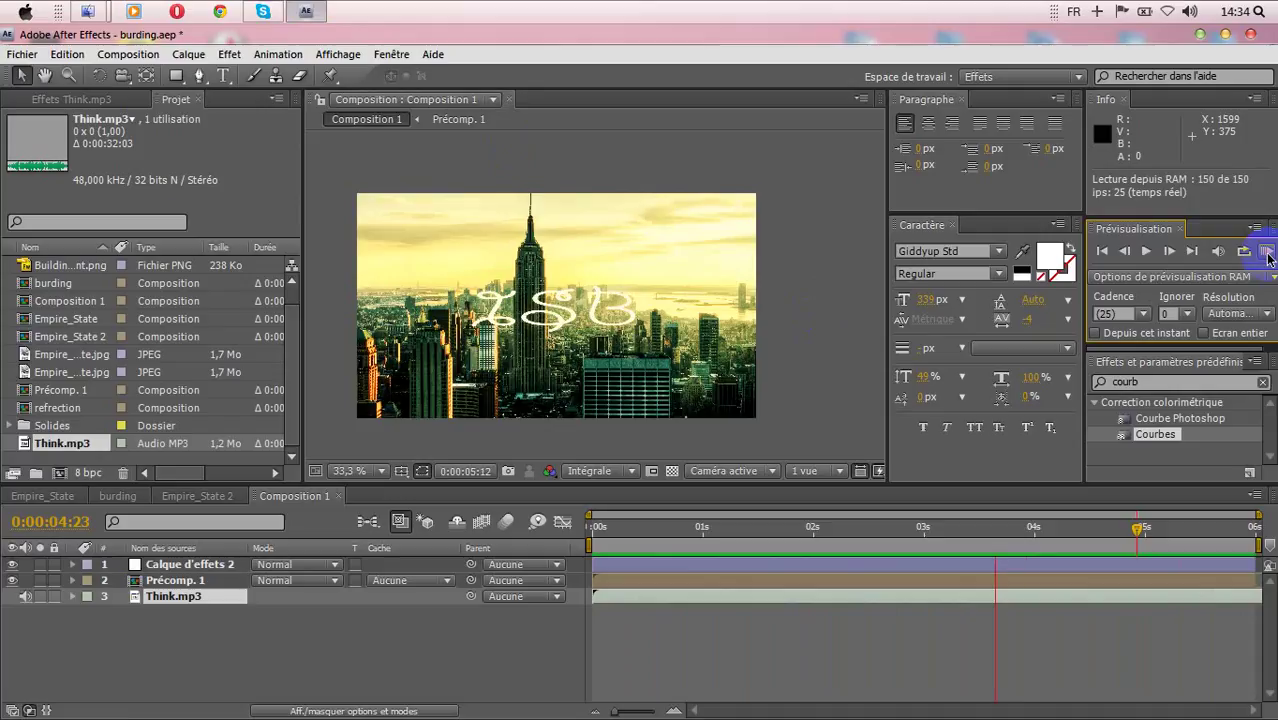
Create a new project, saving the changes to burding.aep
click(1265, 253)
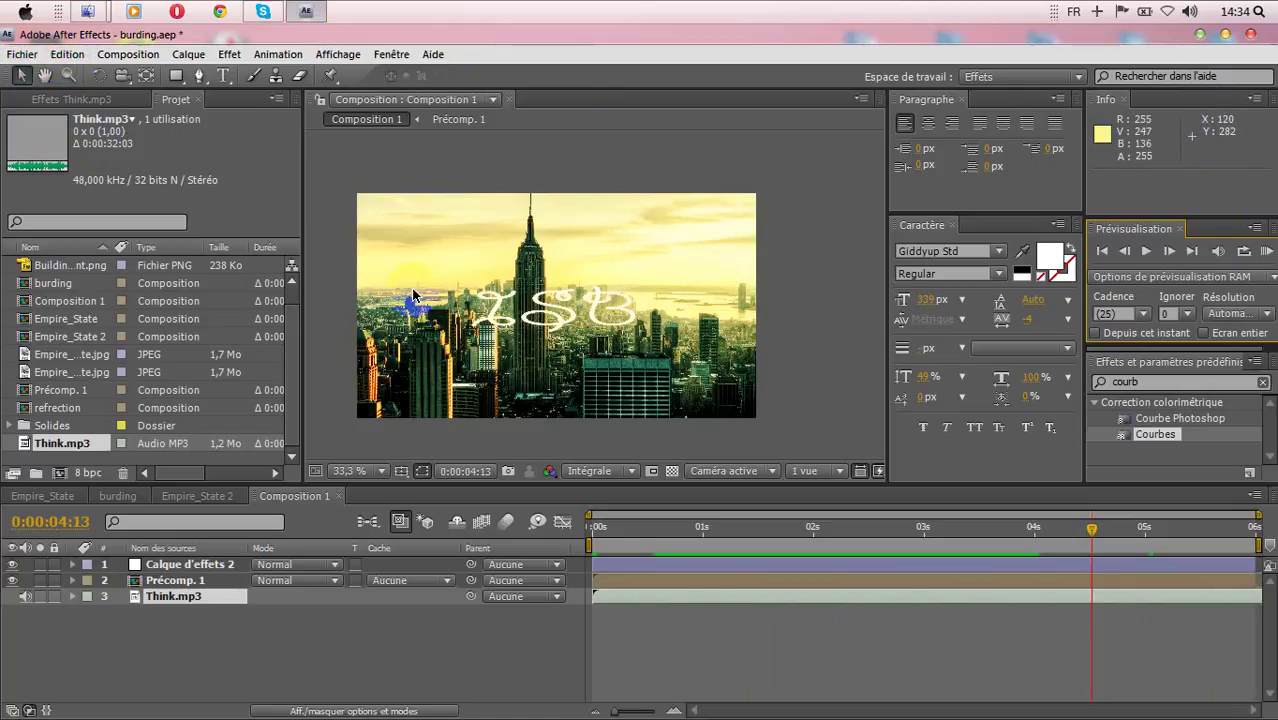
click(513, 322)
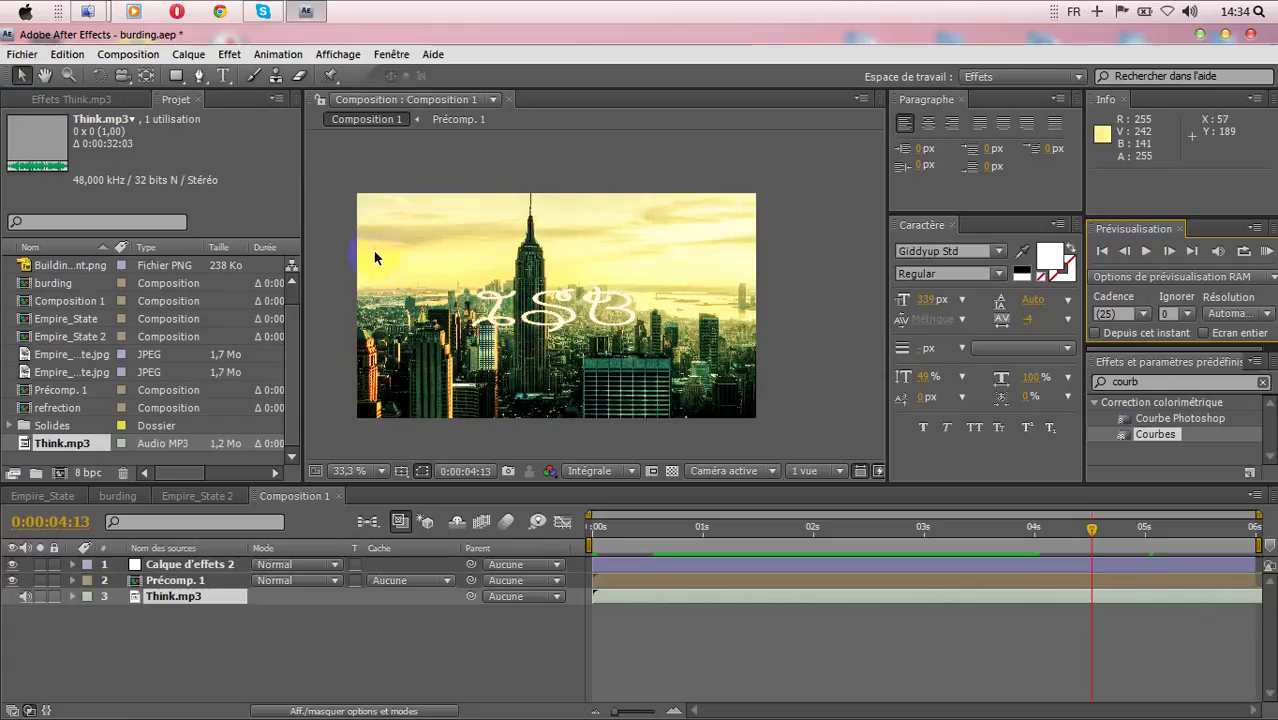
click(21, 55)
mouse_move(40, 73)
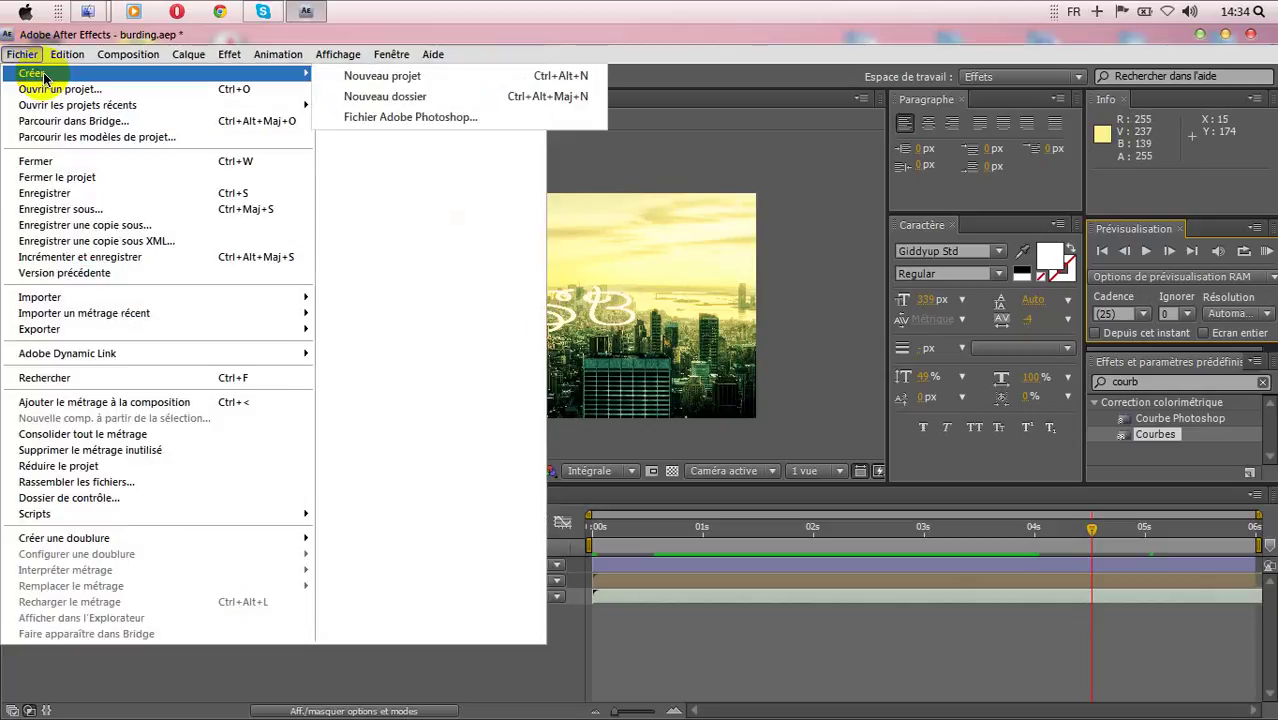
click(364, 80)
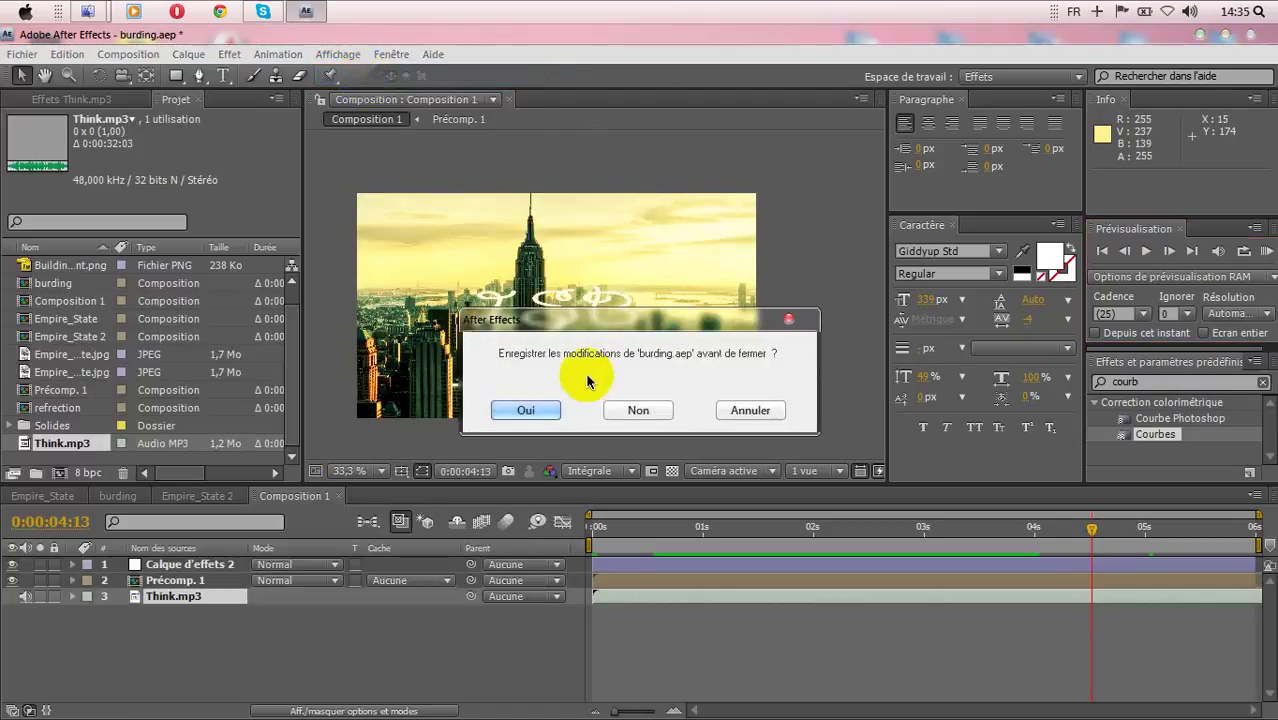
click(512, 410)
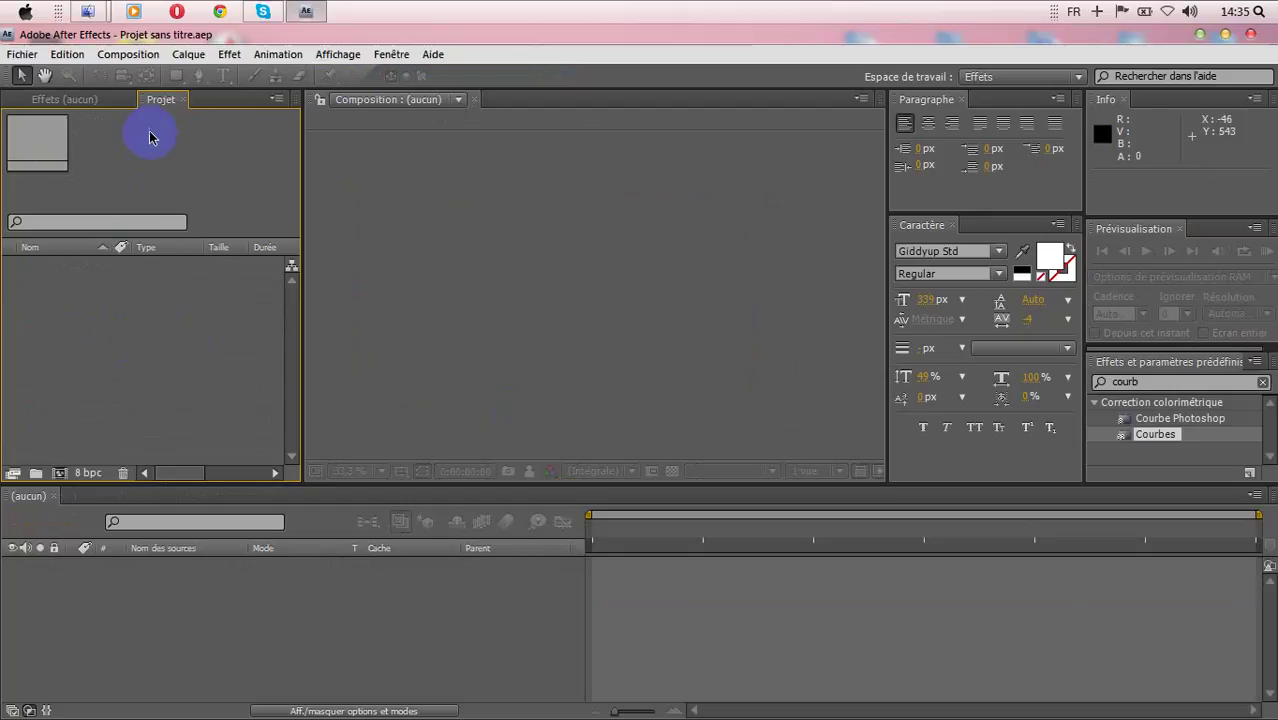
Create a new composition named Composition 1 with the HDV/HDTV 720 25 preset and a duration of 0:00:05:00
click(128, 54)
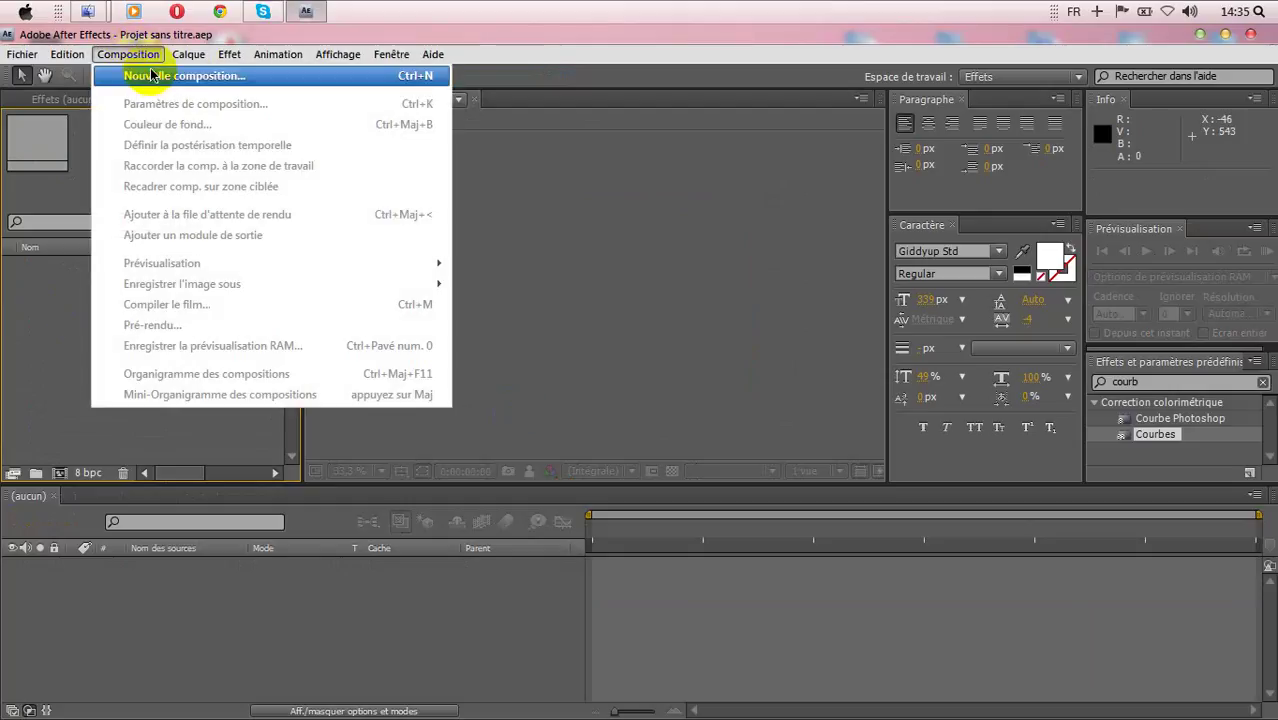
click(160, 76)
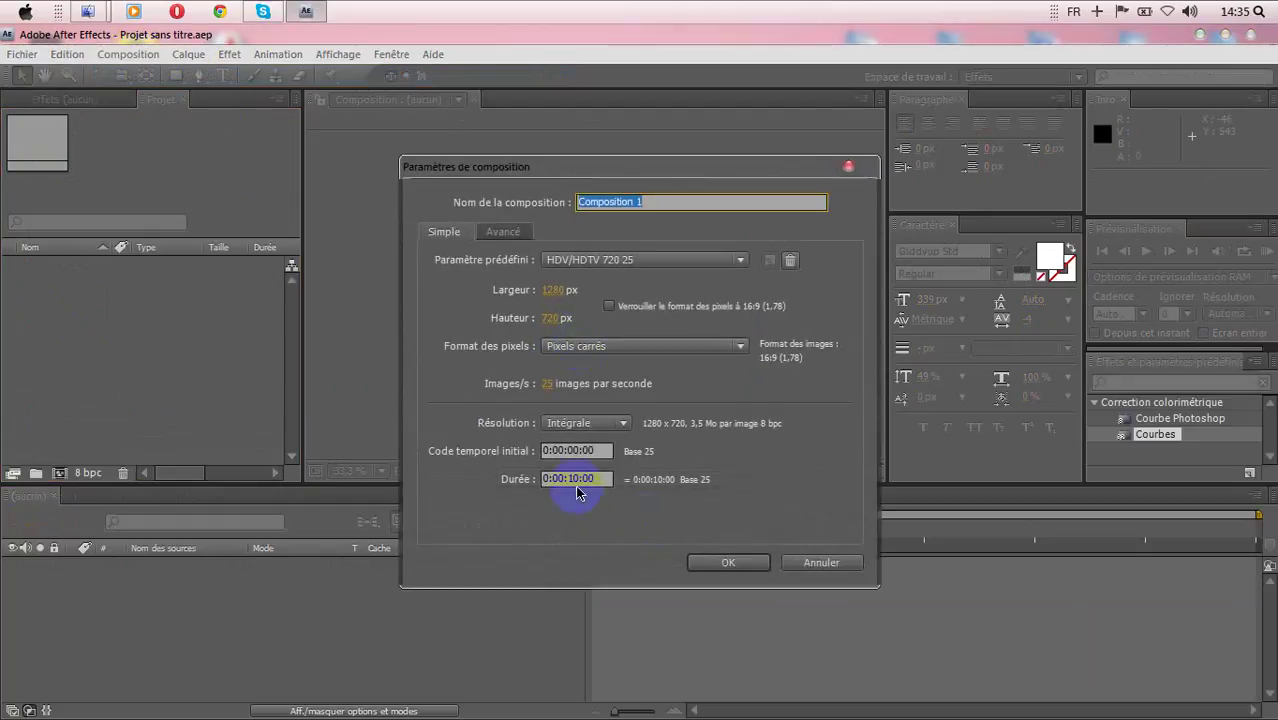
click(577, 480)
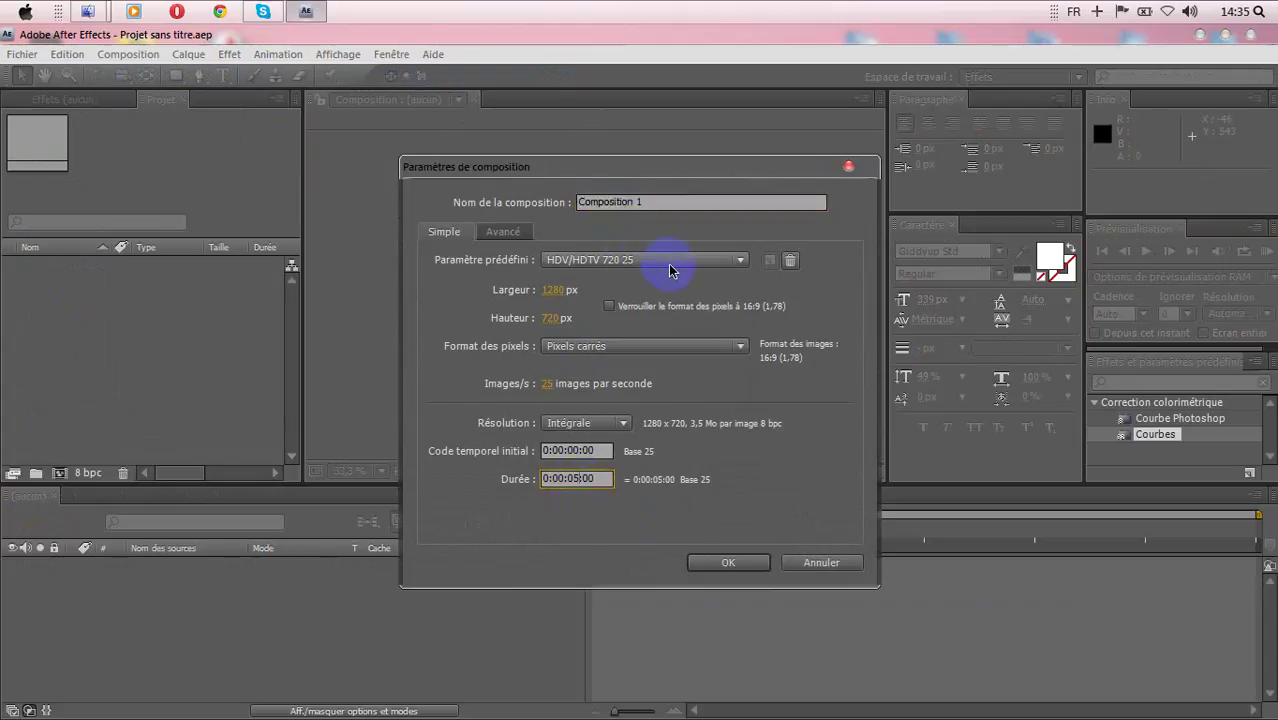
click(705, 200)
drag(705, 200, 388, 208)
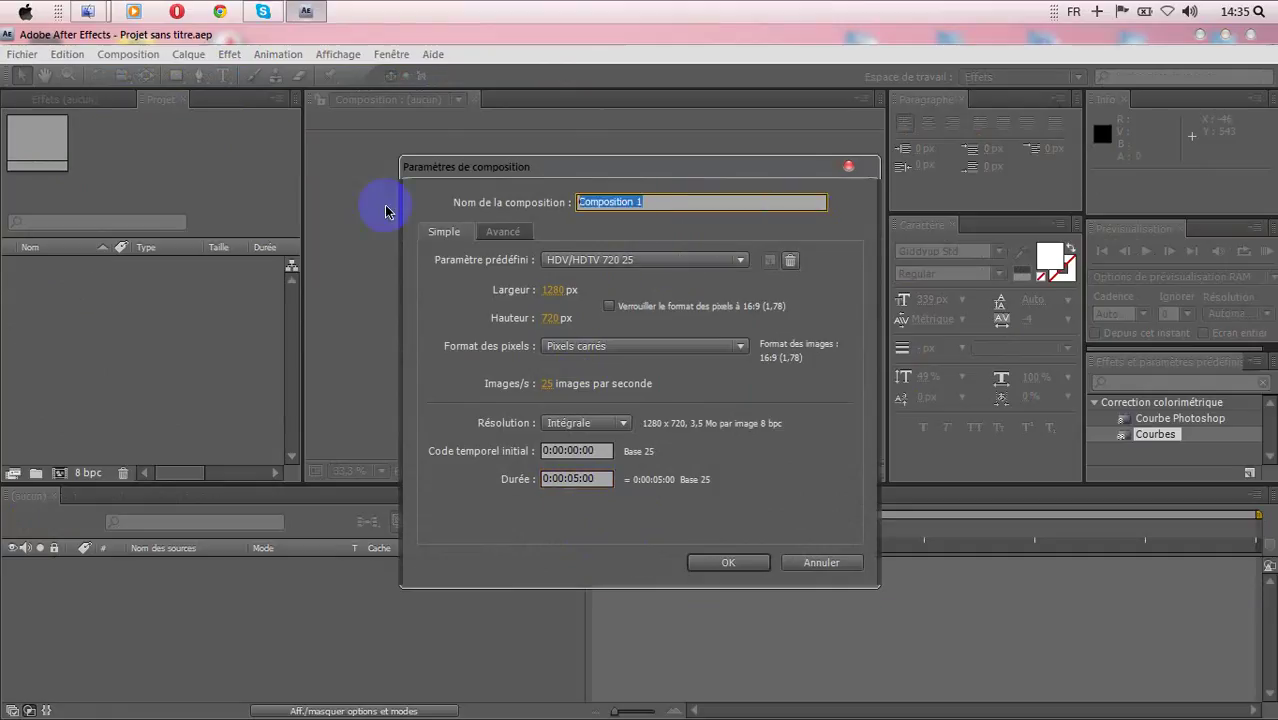
click(622, 226)
drag(696, 200, 508, 200)
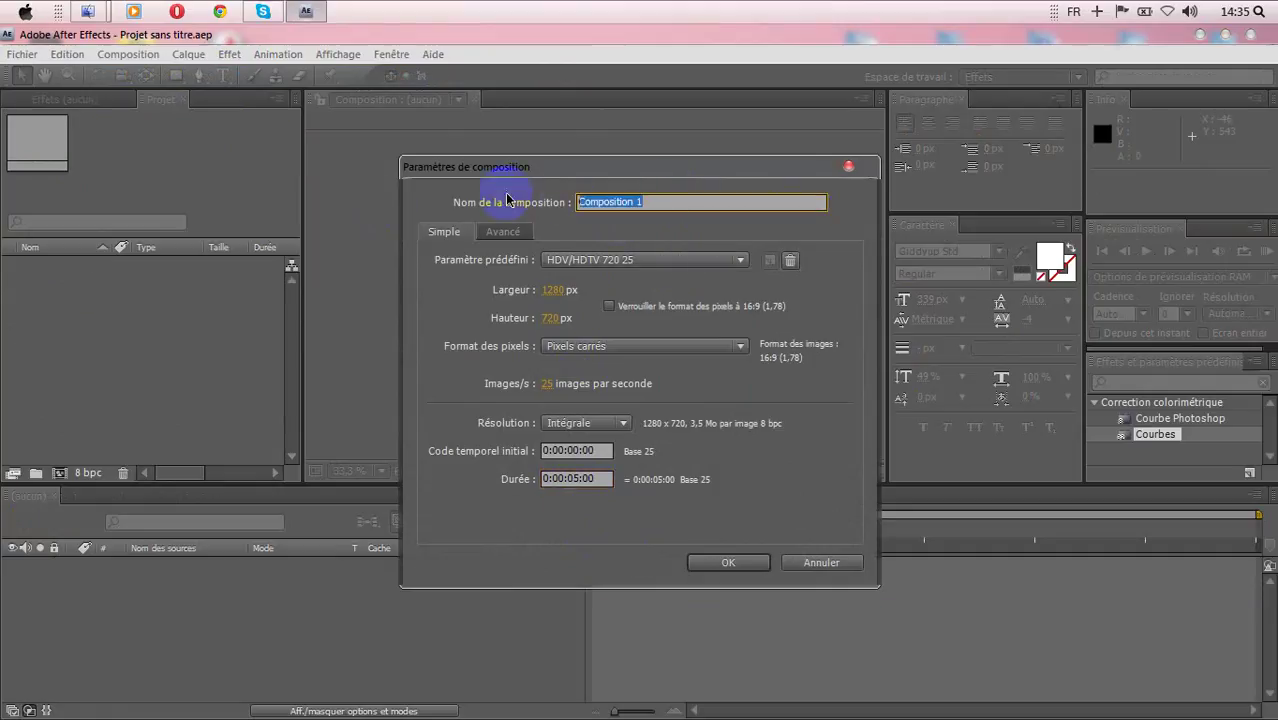
click(604, 188)
mouse_move(692, 202)
mouse_down()
mouse_move(518, 206)
mouse_move(696, 201)
mouse_up()
click(696, 201)
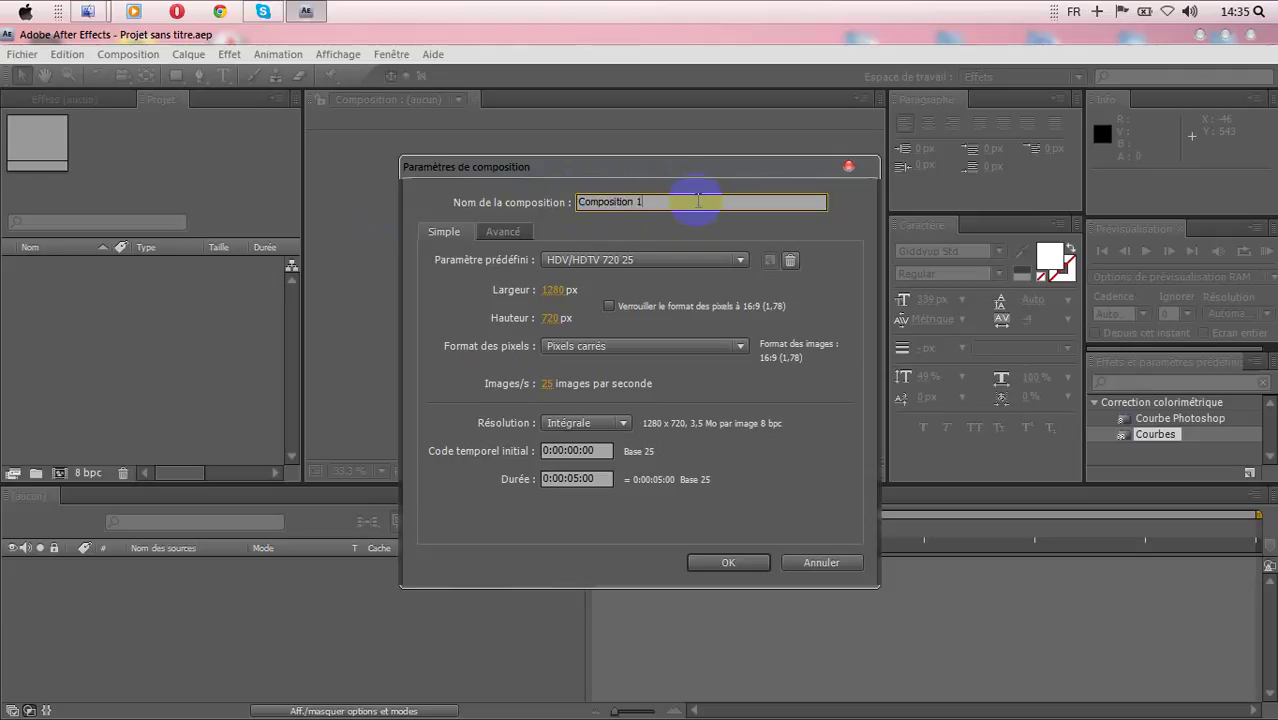
click(725, 562)
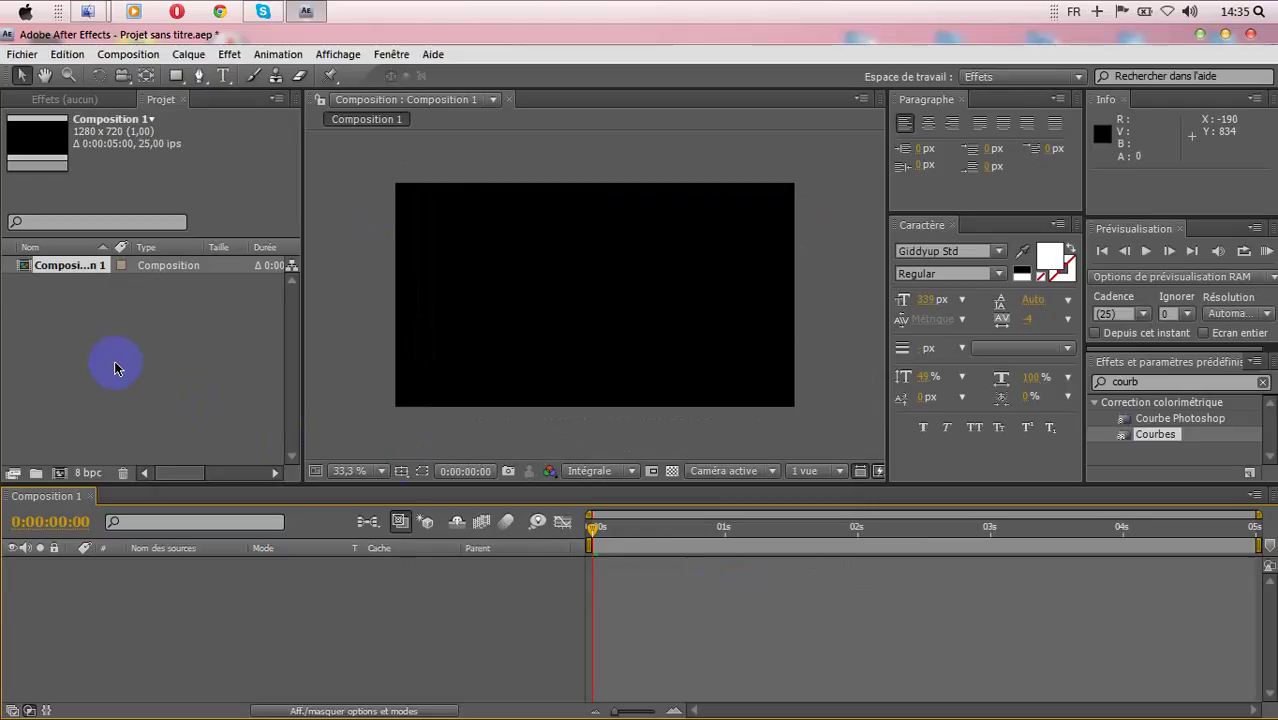
Start importing a file and look through the desktop, recent locations and library folders for the footage
click(67, 316)
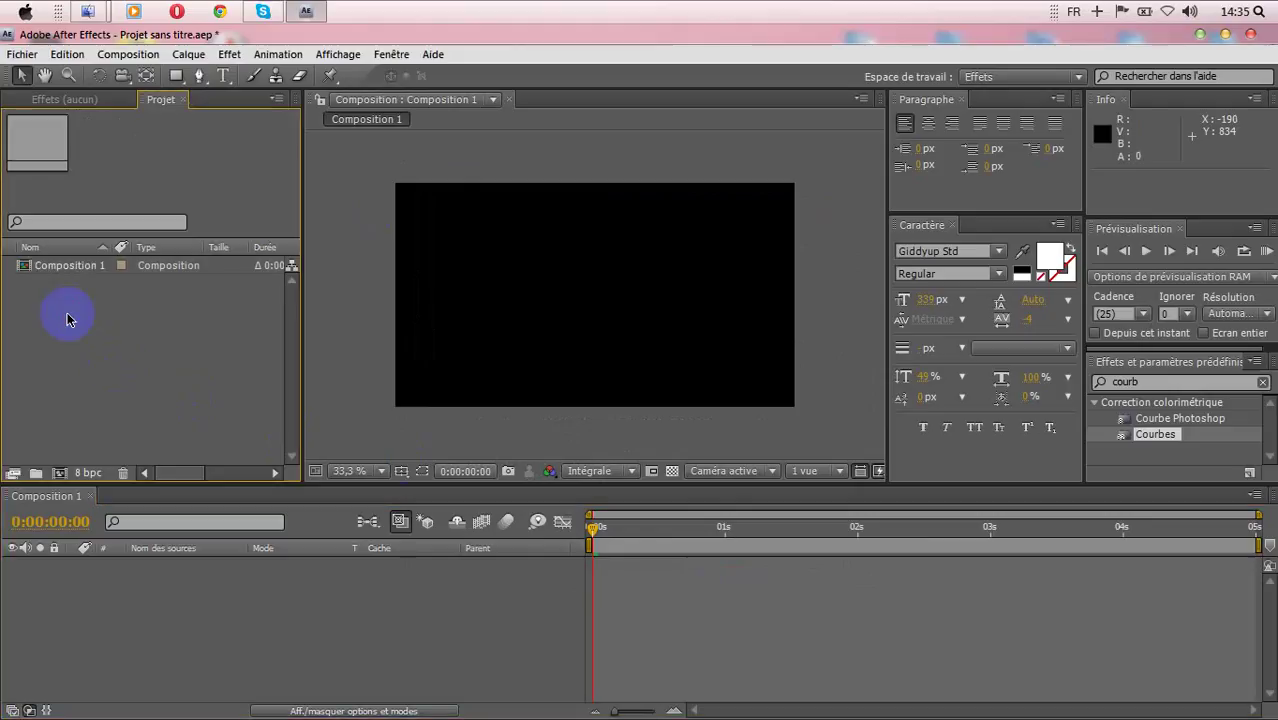
double_click(67, 313)
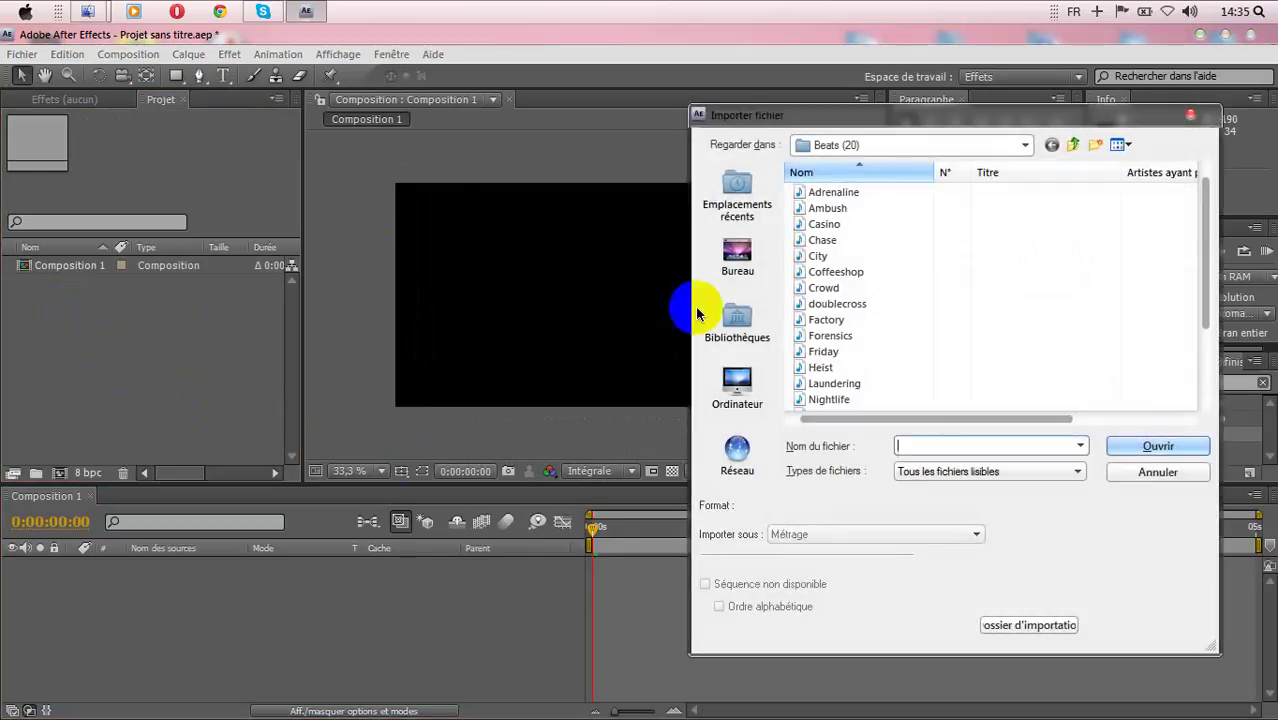
click(737, 258)
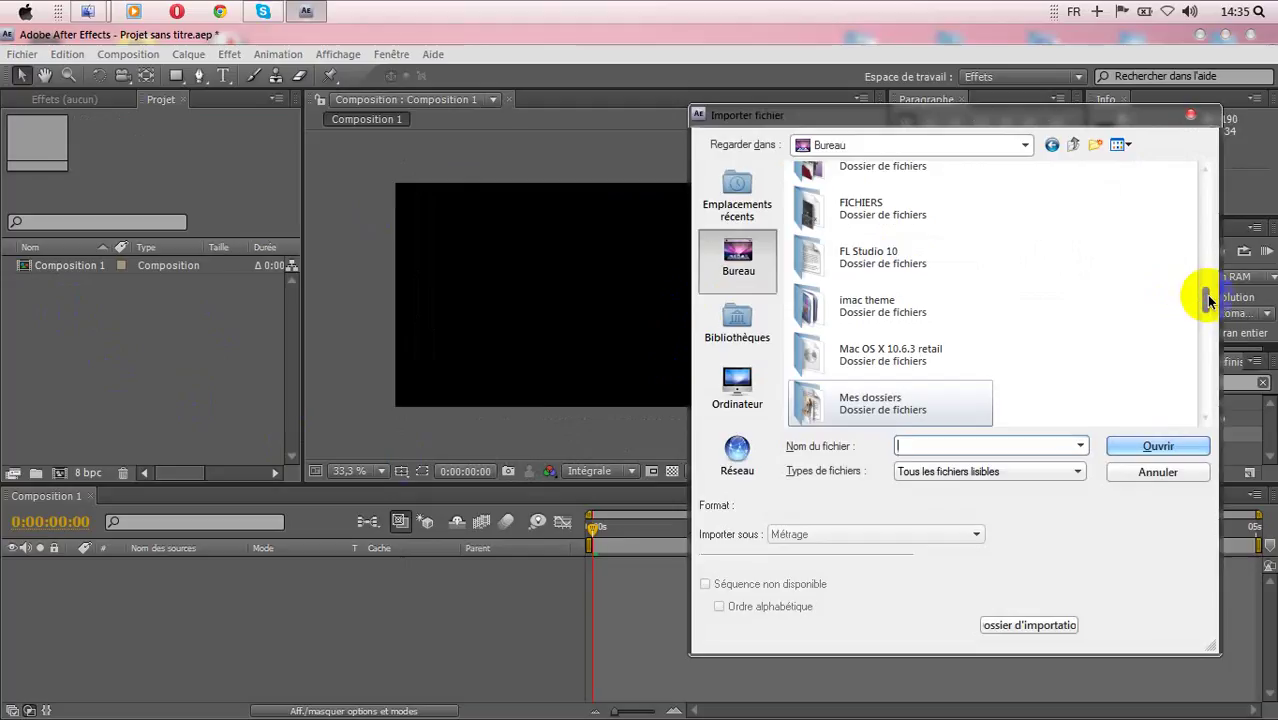
drag(1208, 300, 1195, 252)
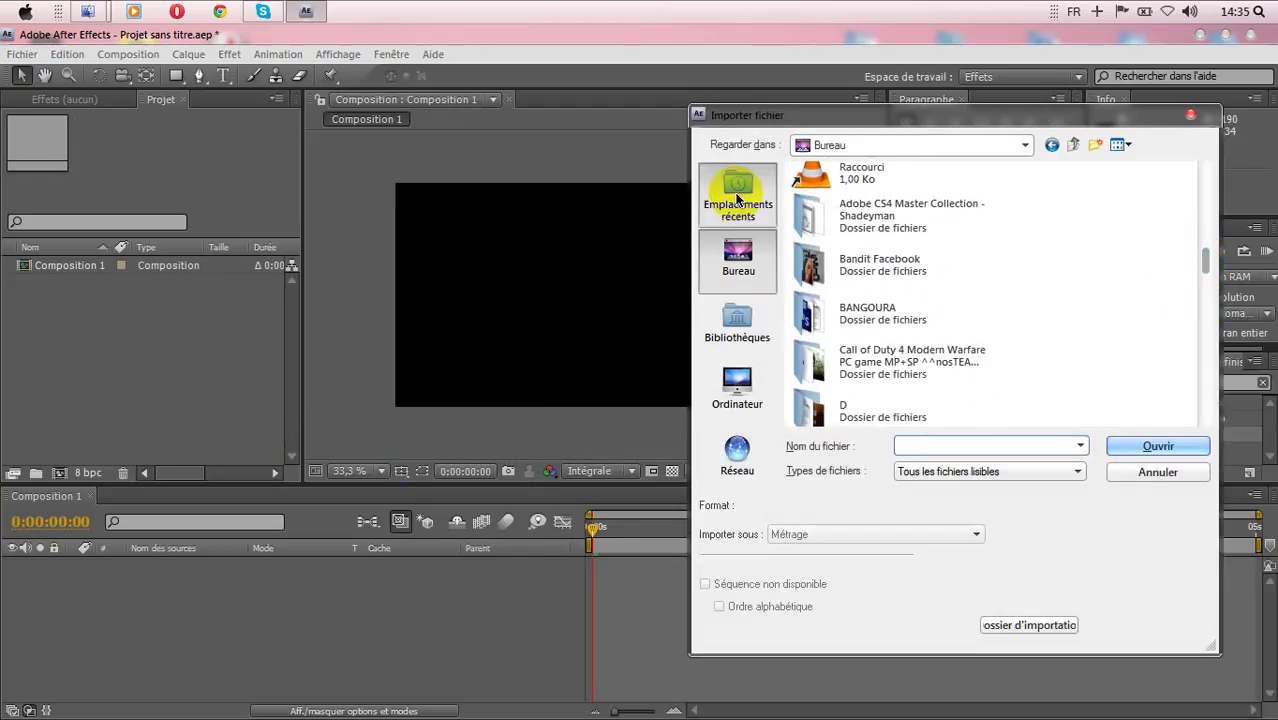
click(737, 198)
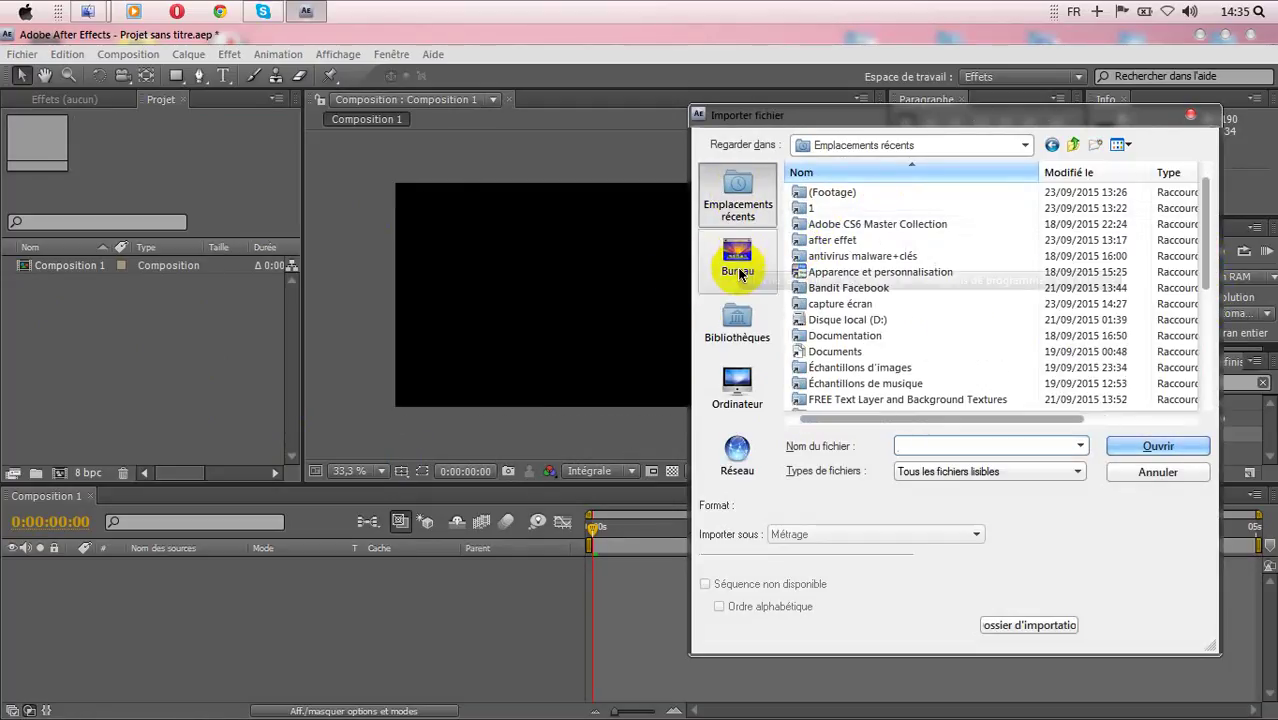
click(737, 320)
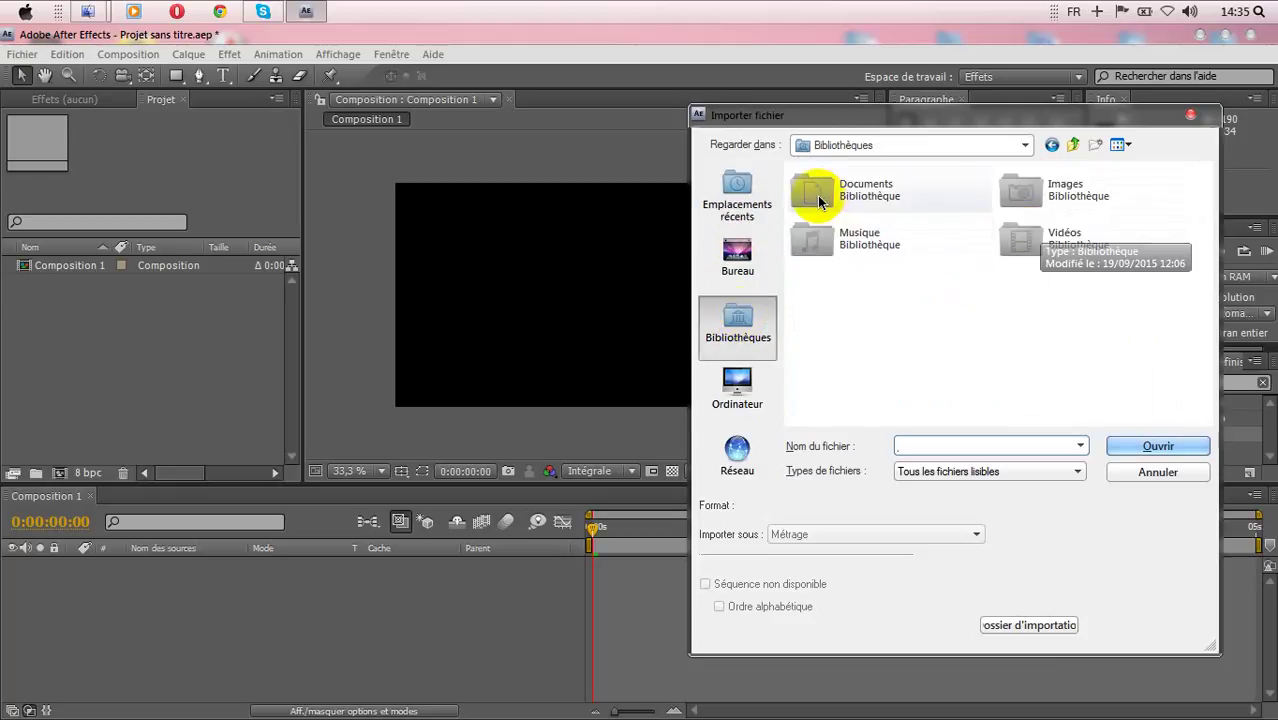
double_click(826, 188)
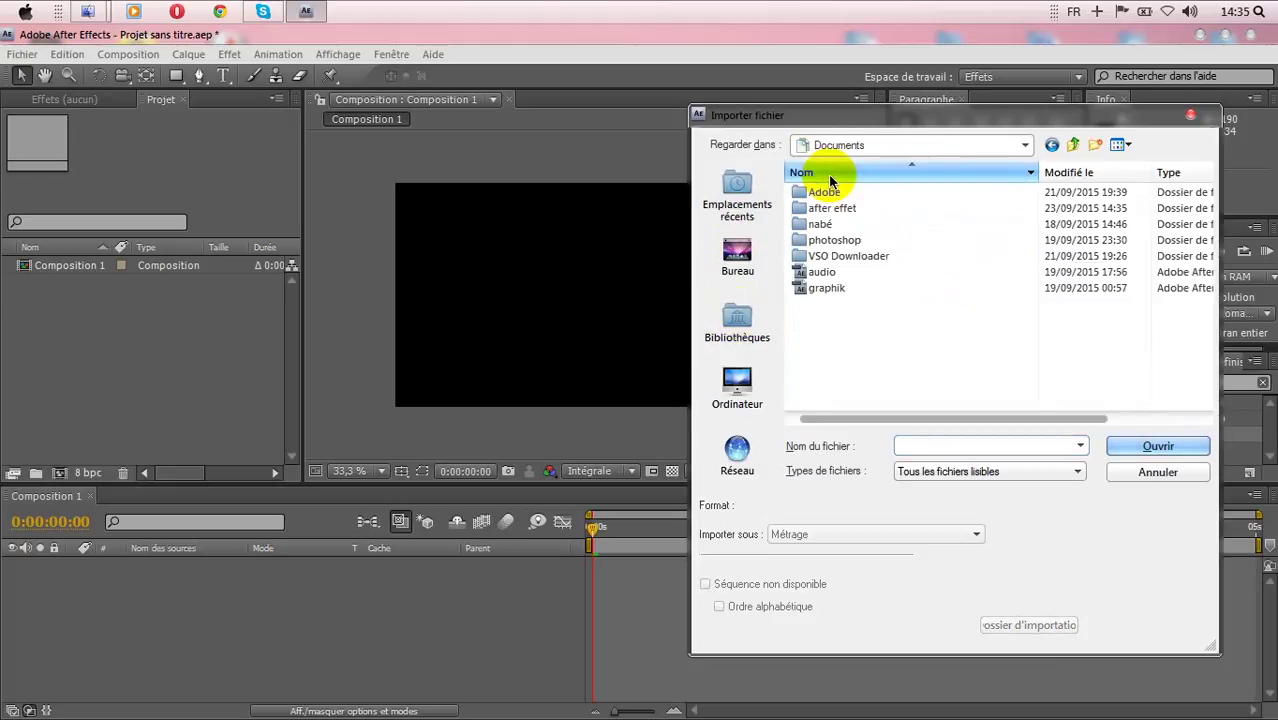
click(1051, 144)
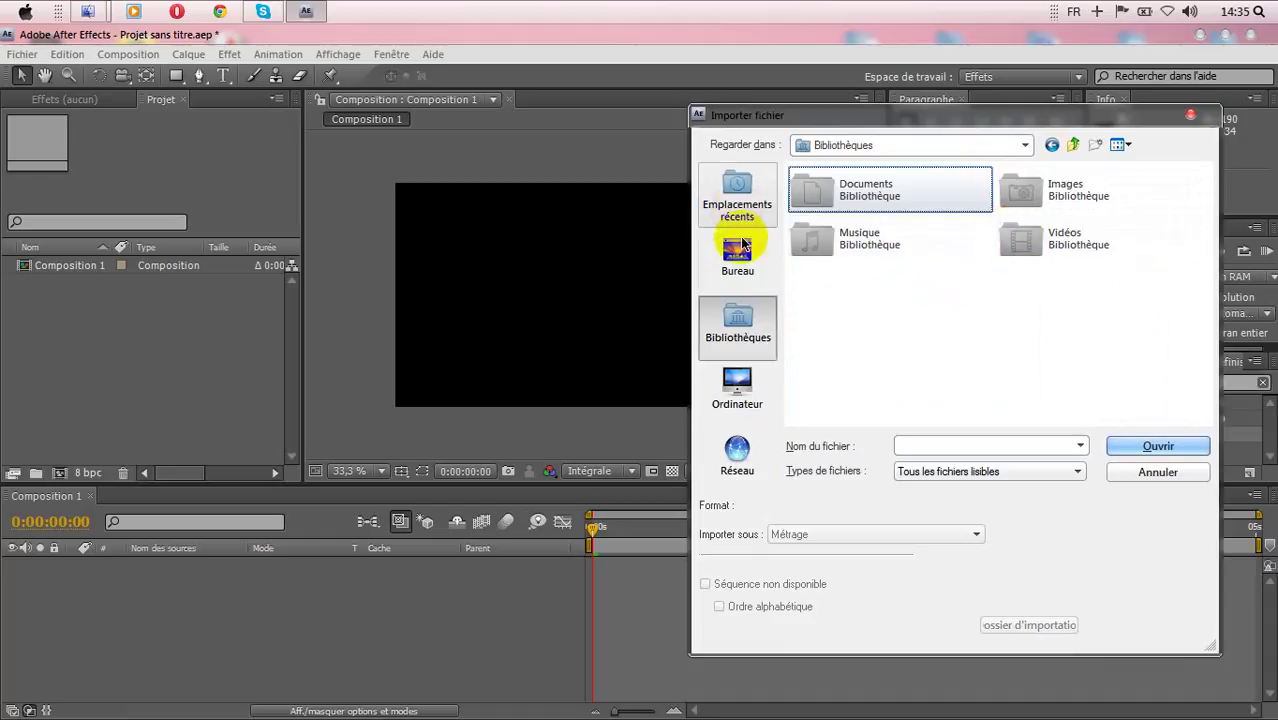
click(740, 248)
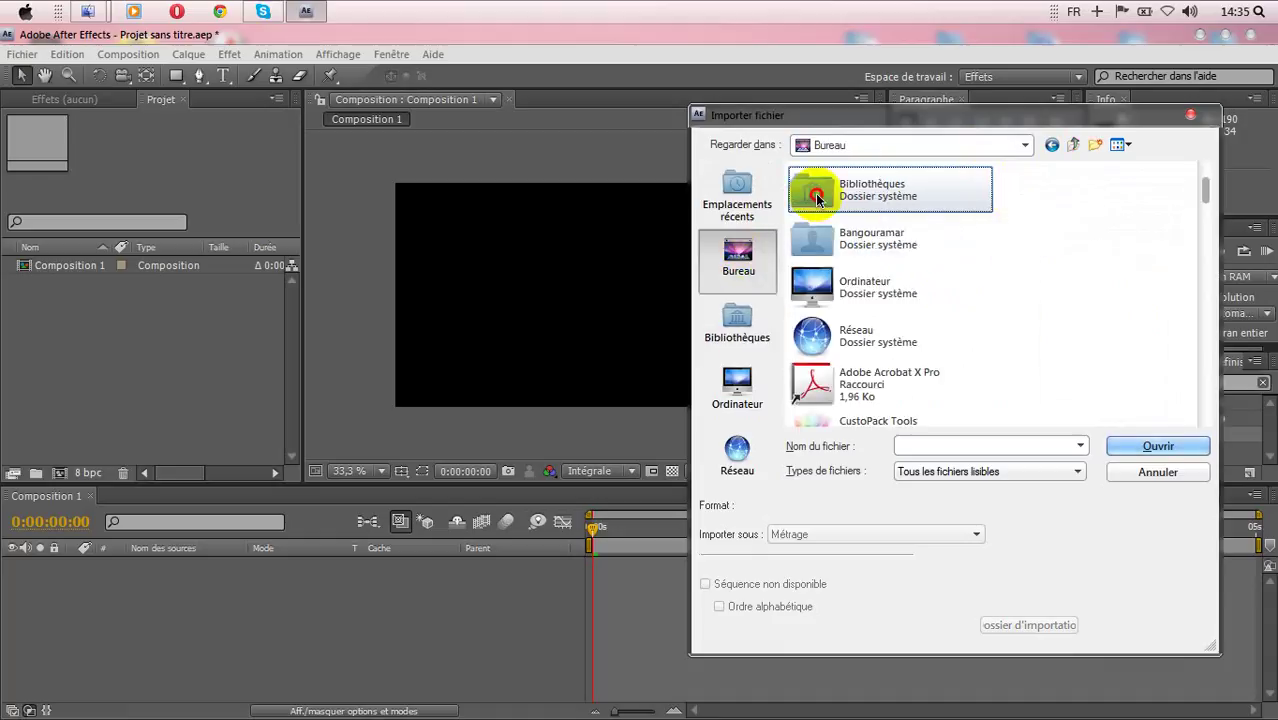
double_click(816, 196)
click(1051, 144)
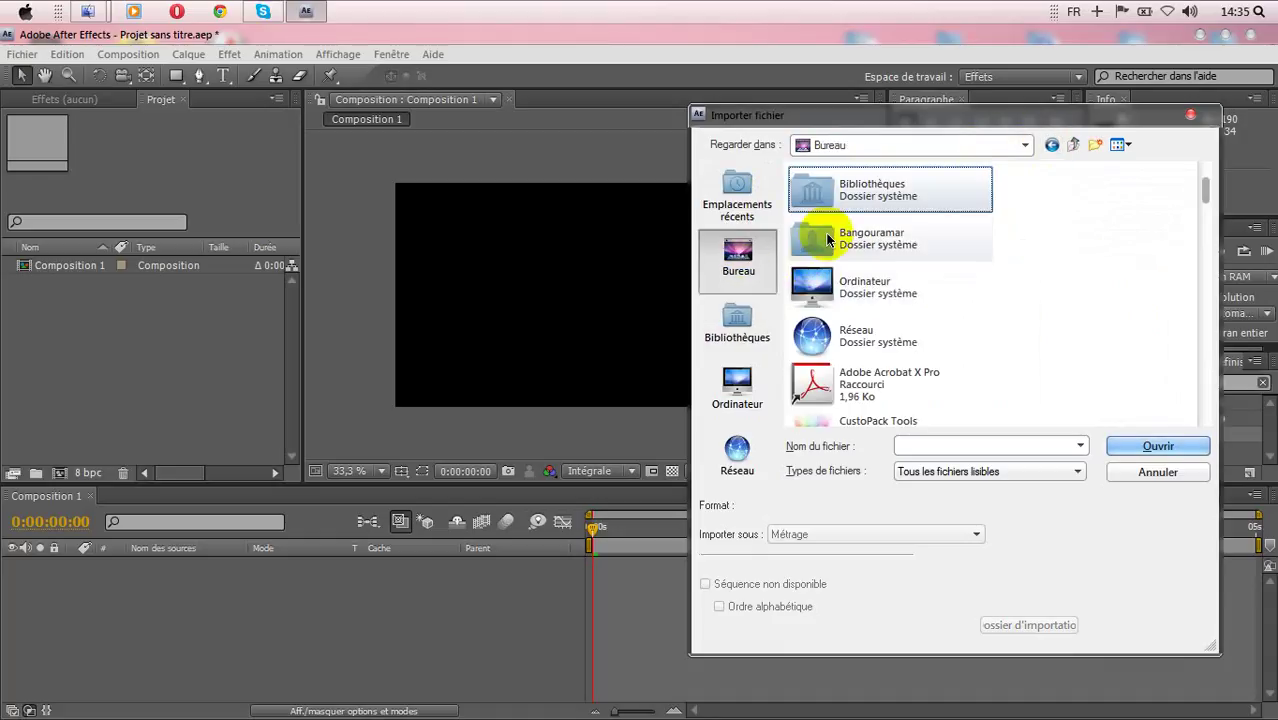
Import the Empire_State JPEG from the (Footage) folder under Téléchargements > Compressed and add it to Composition 1 as a layer
double_click(828, 240)
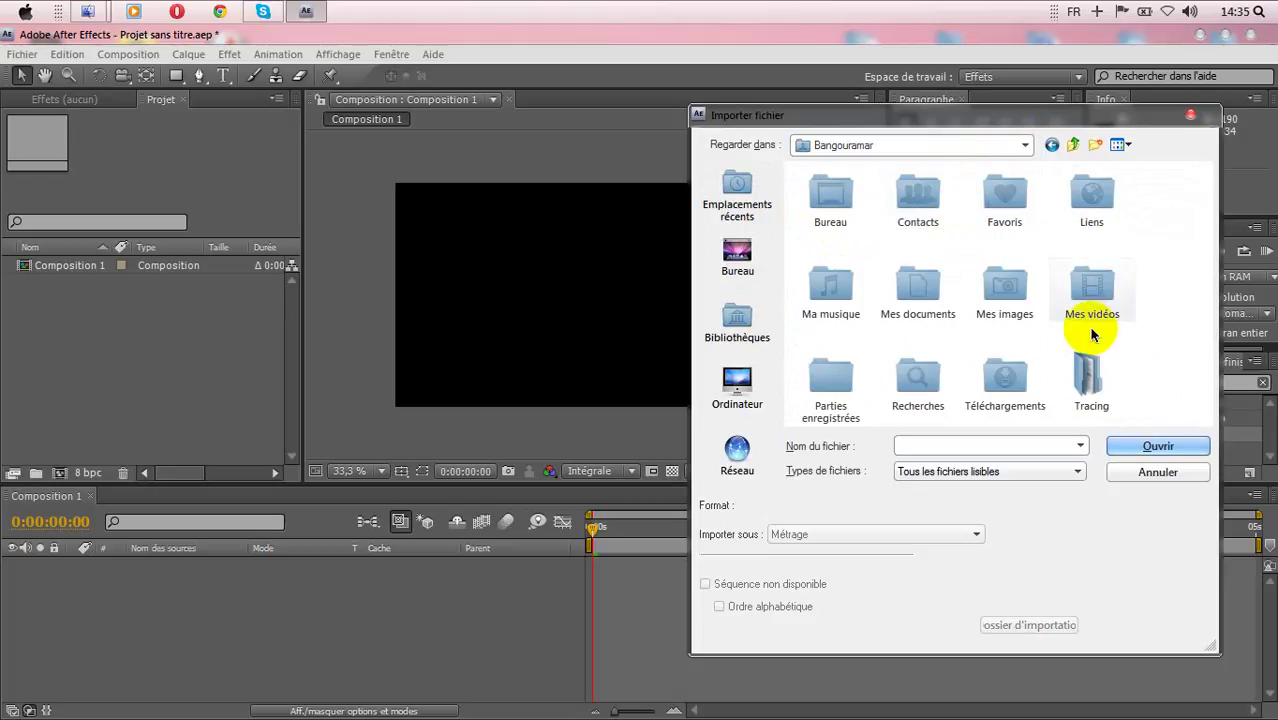
double_click(986, 378)
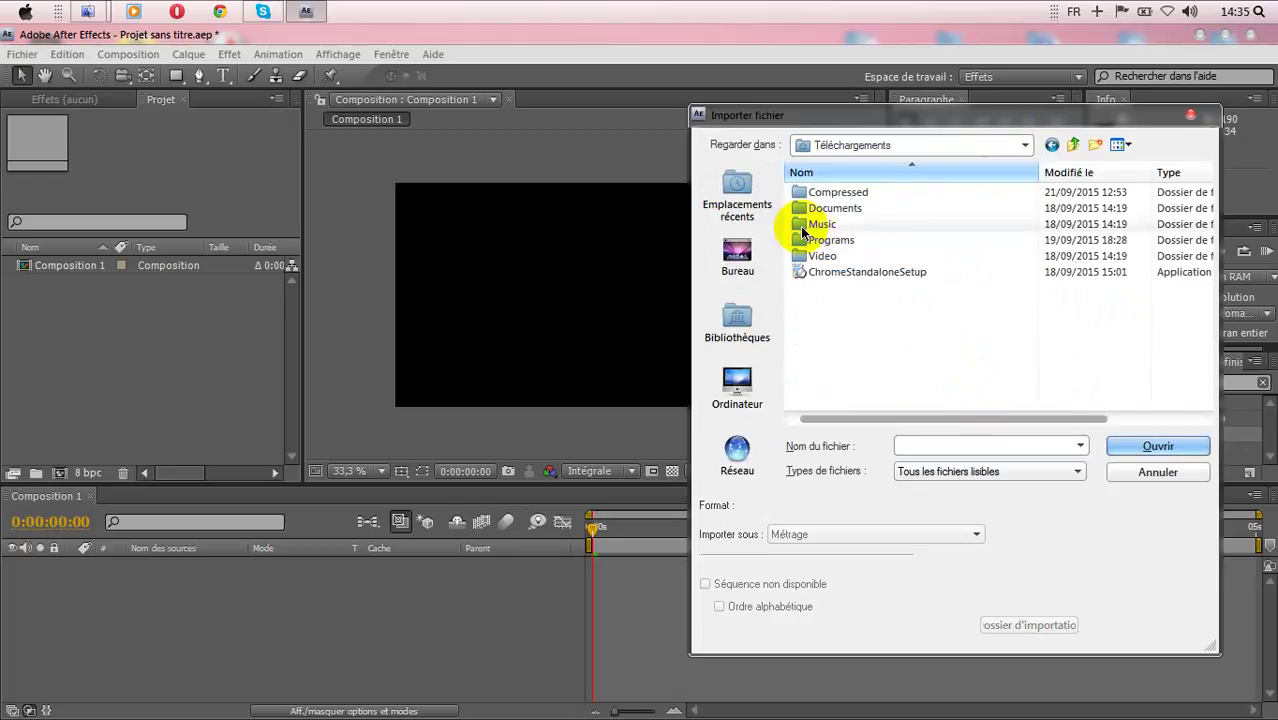
double_click(825, 193)
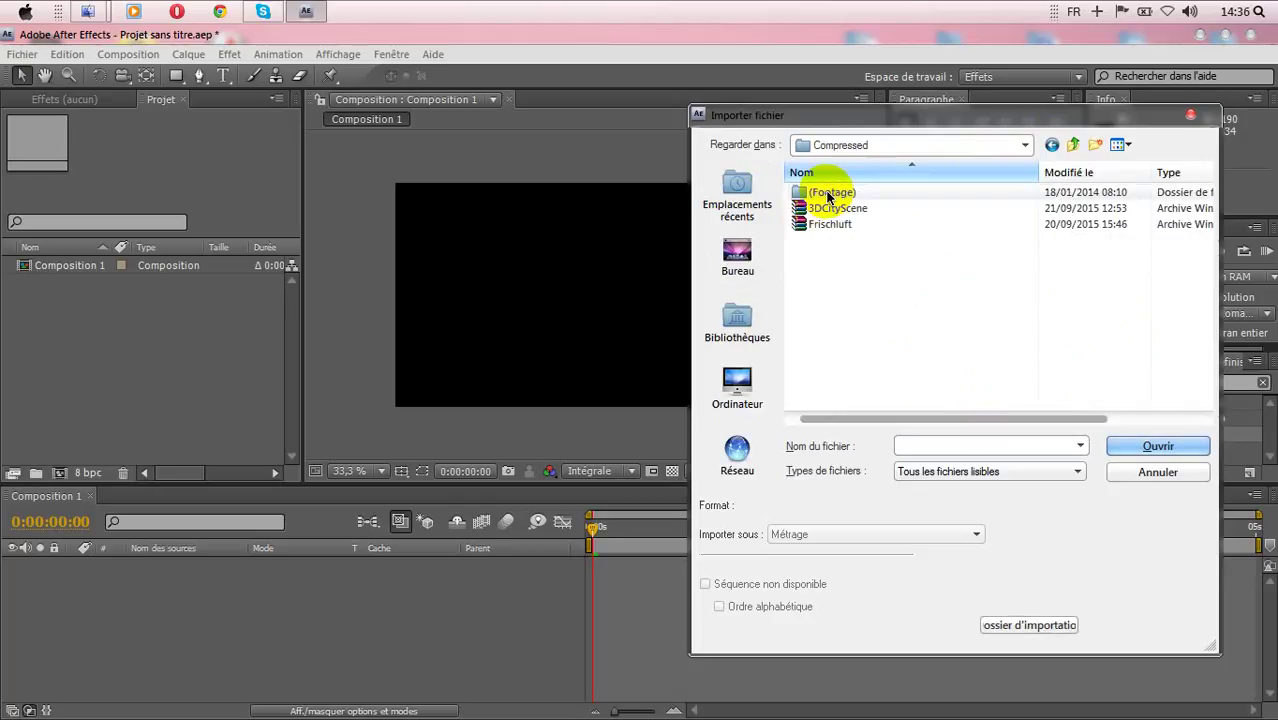
double_click(827, 193)
click(1035, 205)
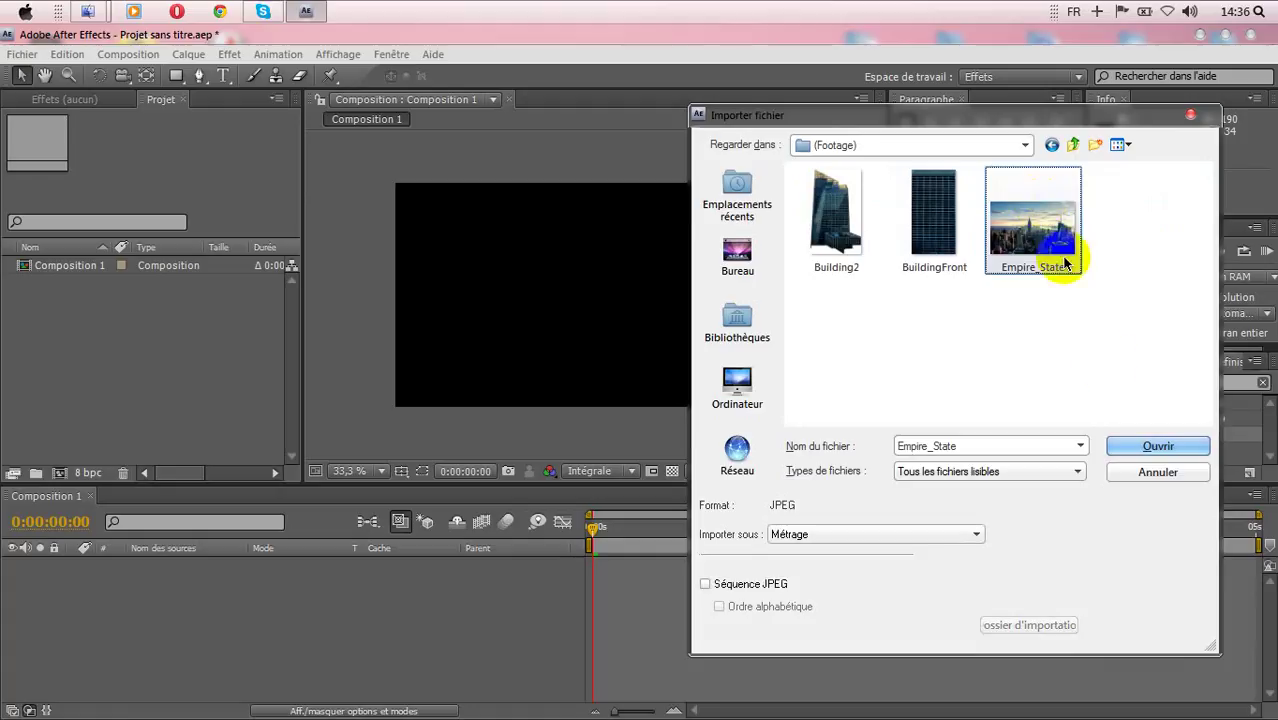
click(1143, 447)
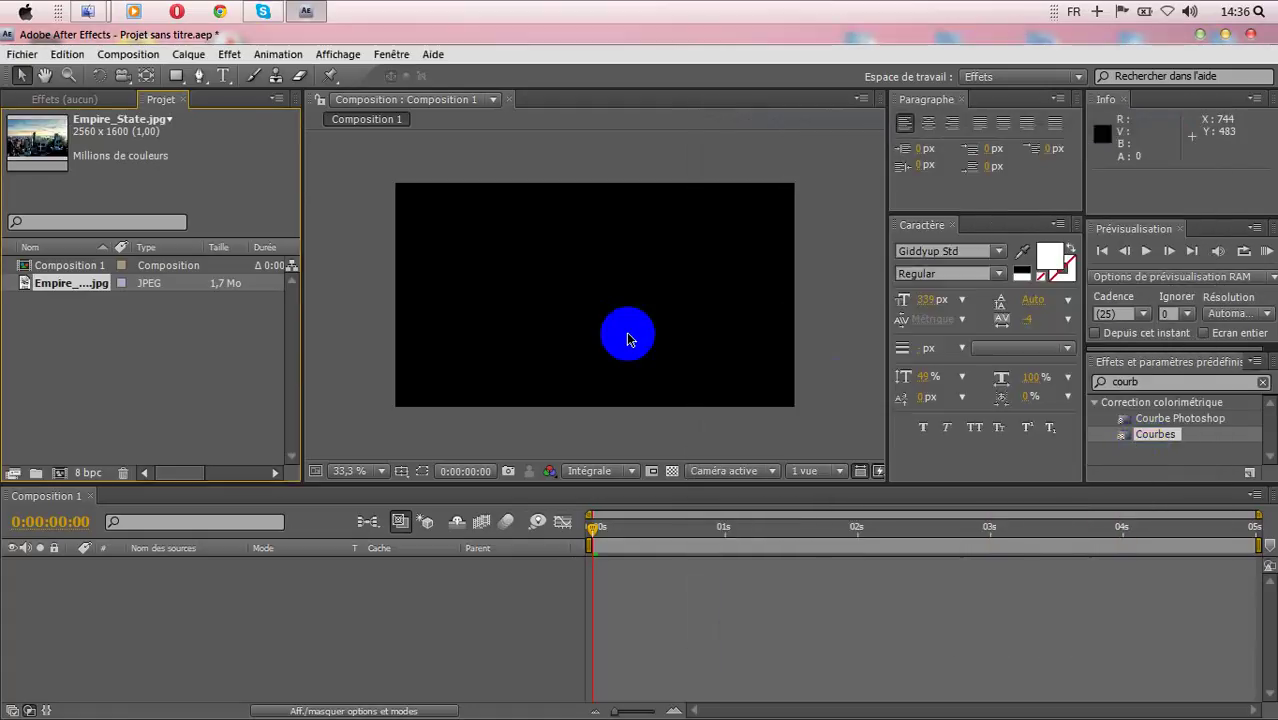
drag(38, 284, 140, 572)
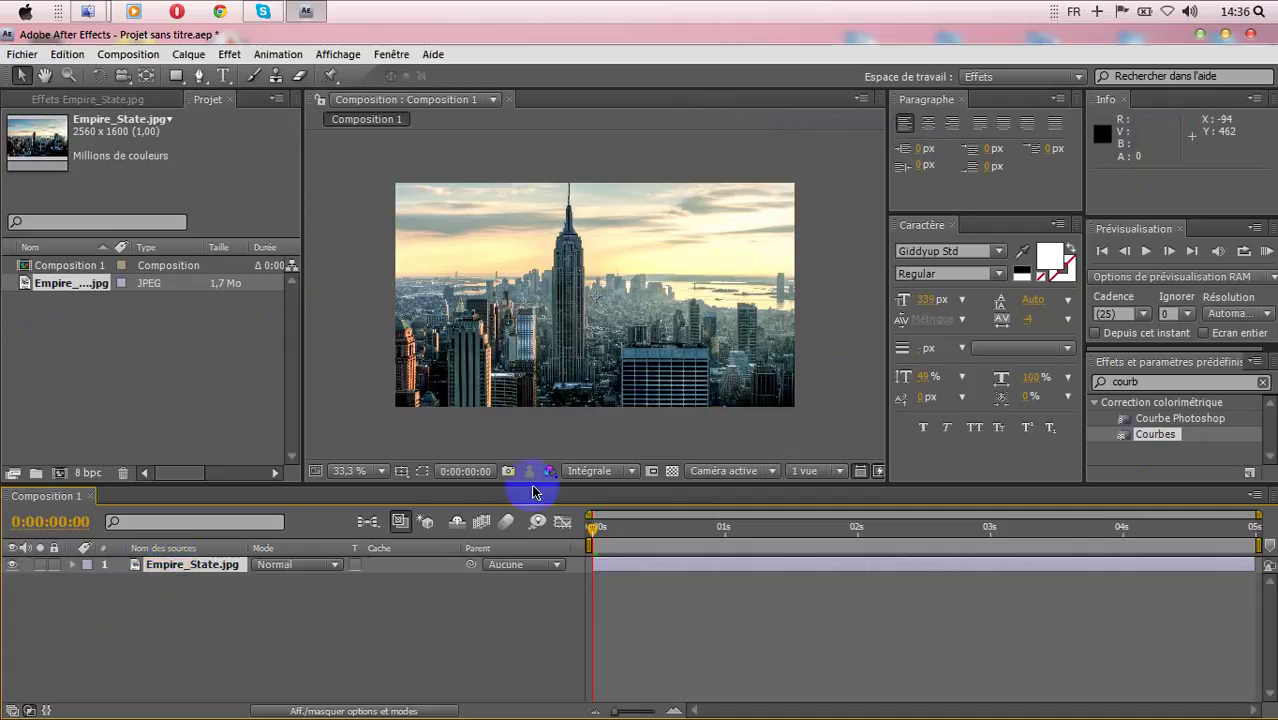
drag(590, 532, 545, 527)
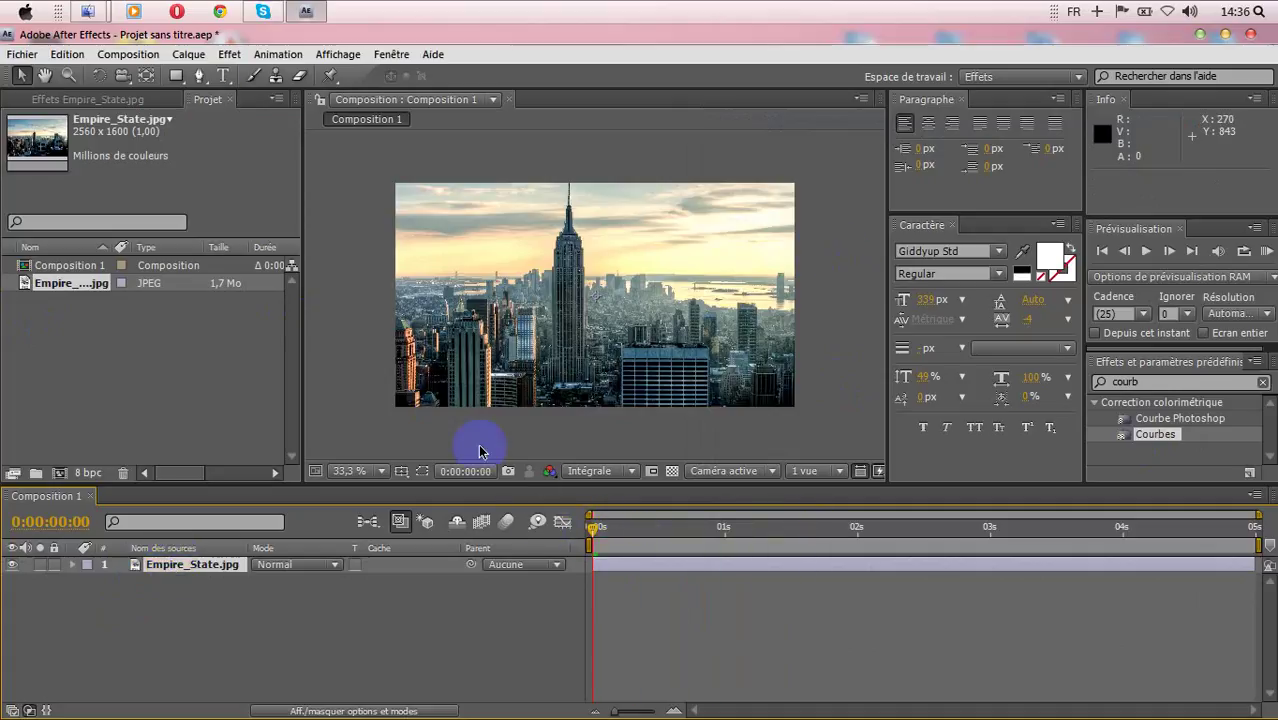
Create a text layer reading "ZSB" in the Giddyup Std font over the Empire_State image
right_click(200, 599)
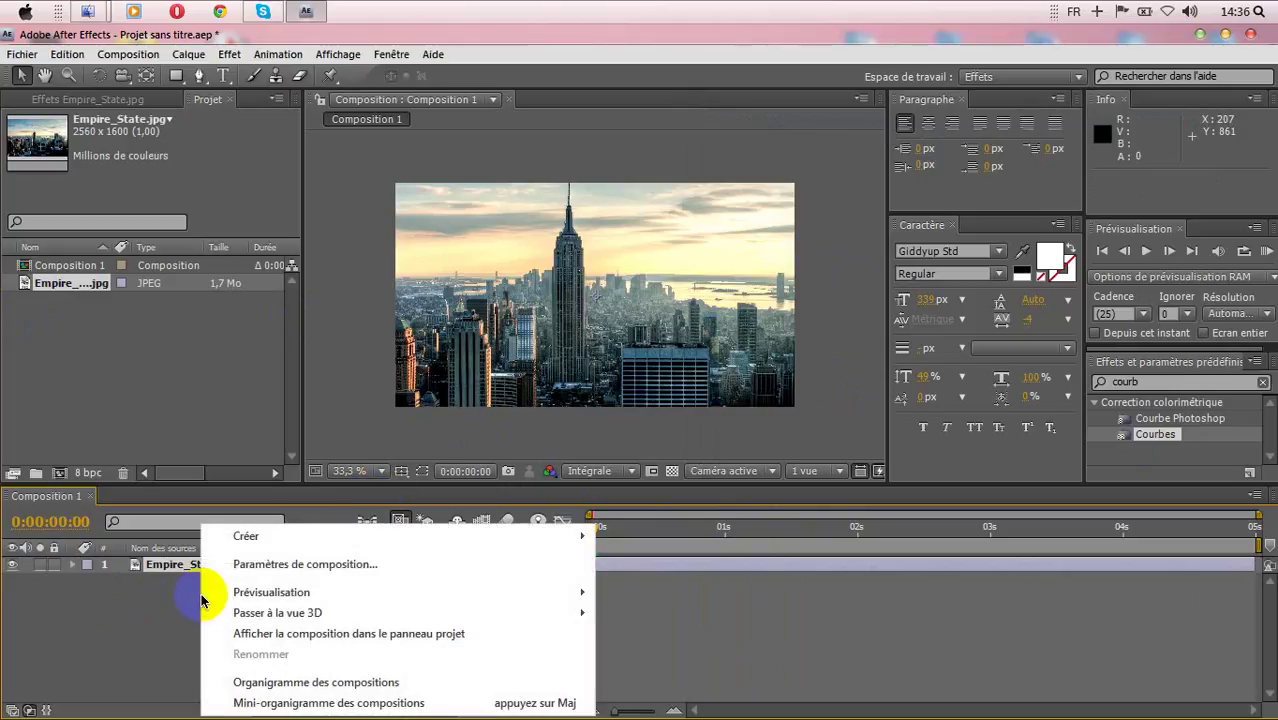
mouse_move(374, 534)
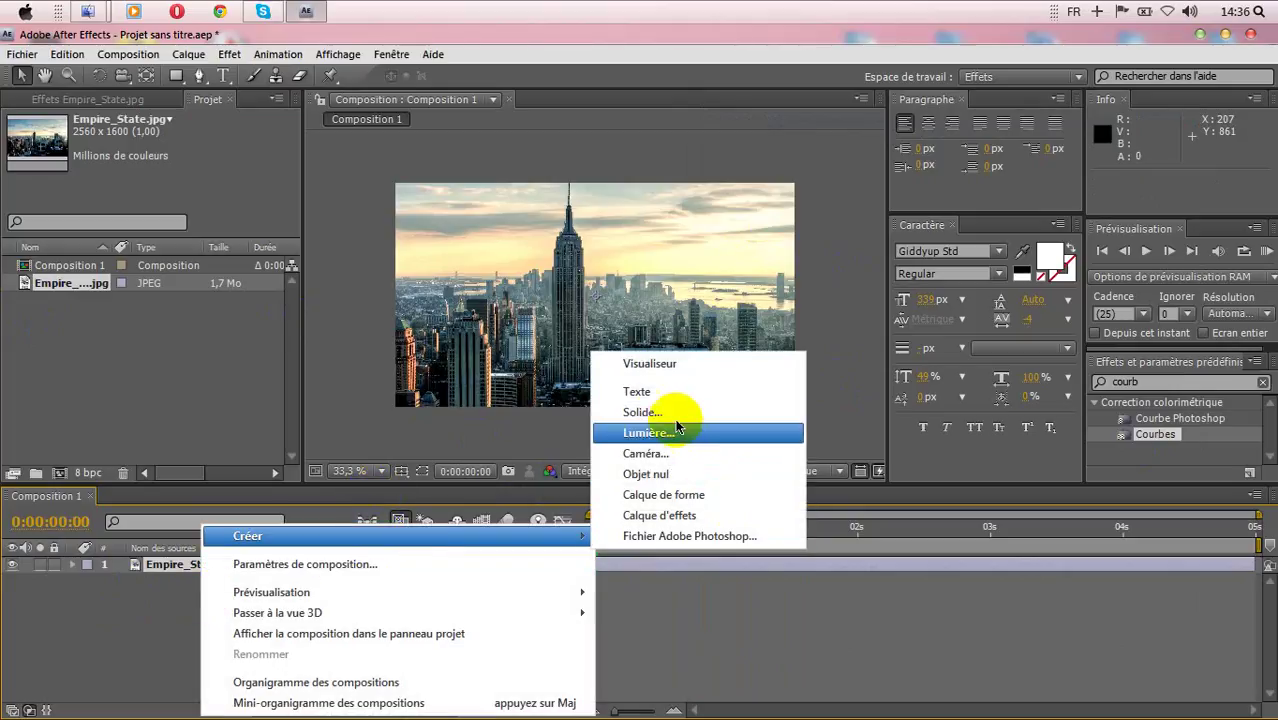
click(655, 391)
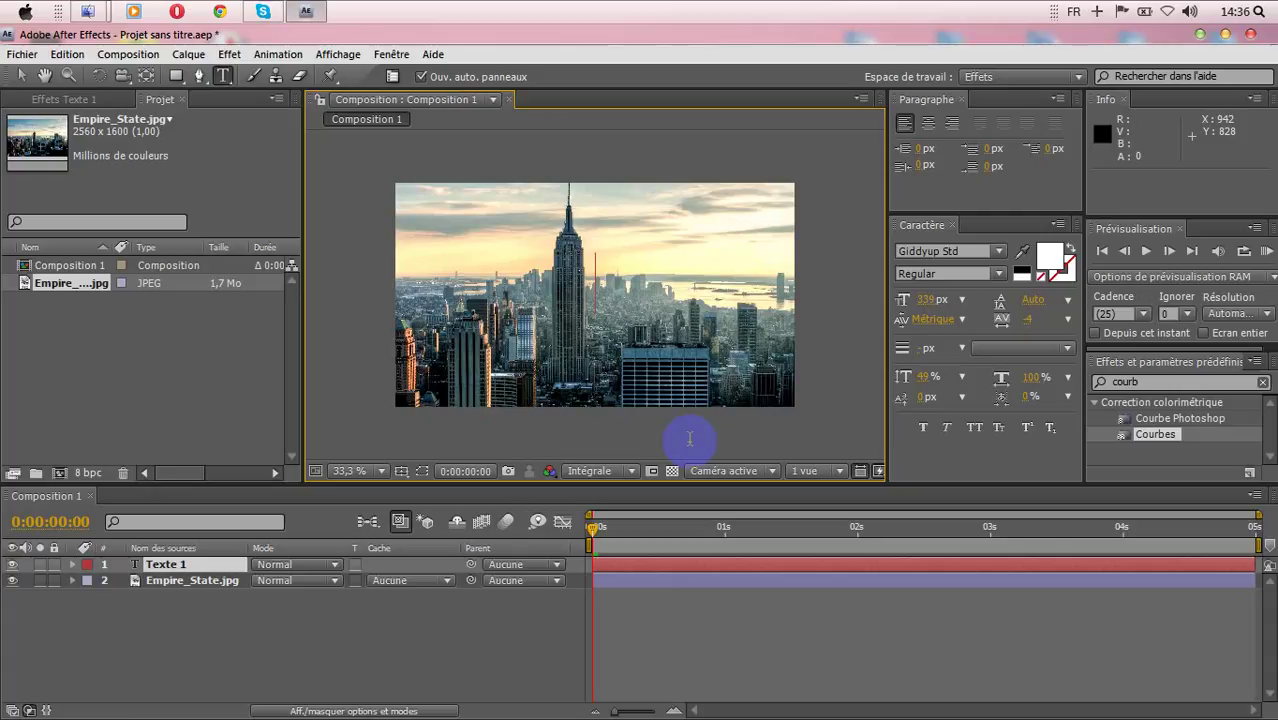
text(ZS)
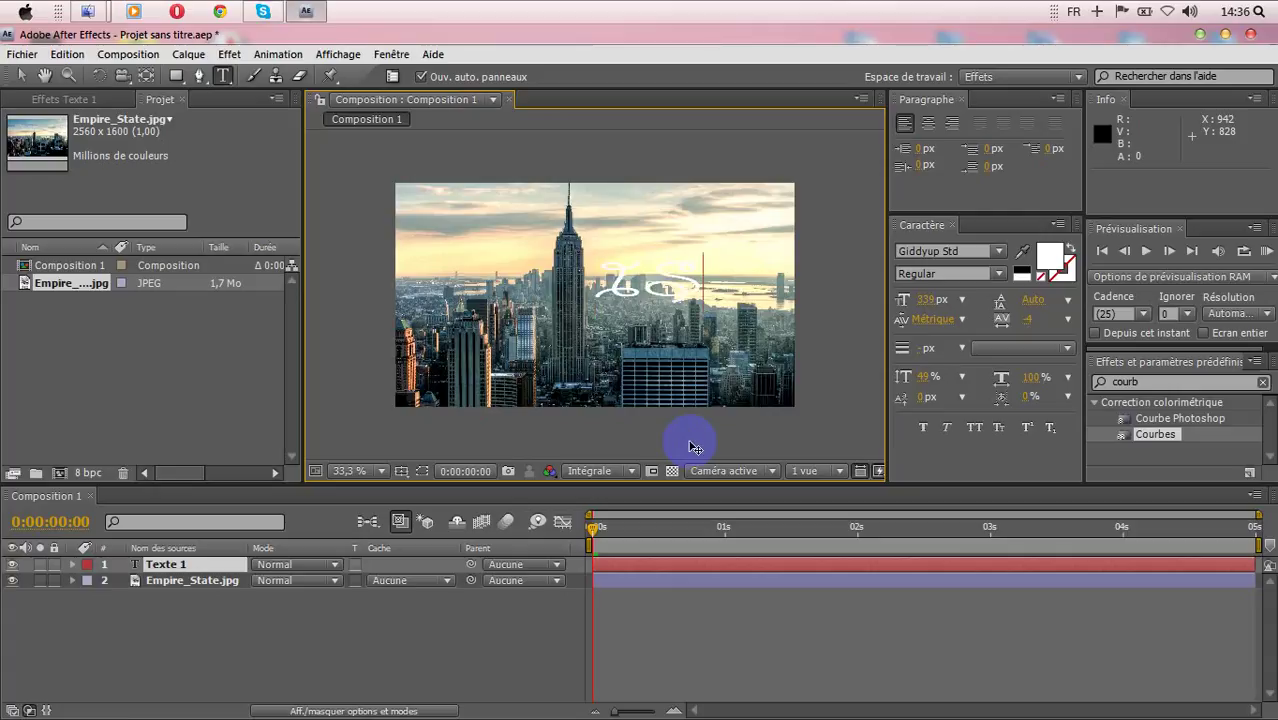
text( Y)
click(896, 253)
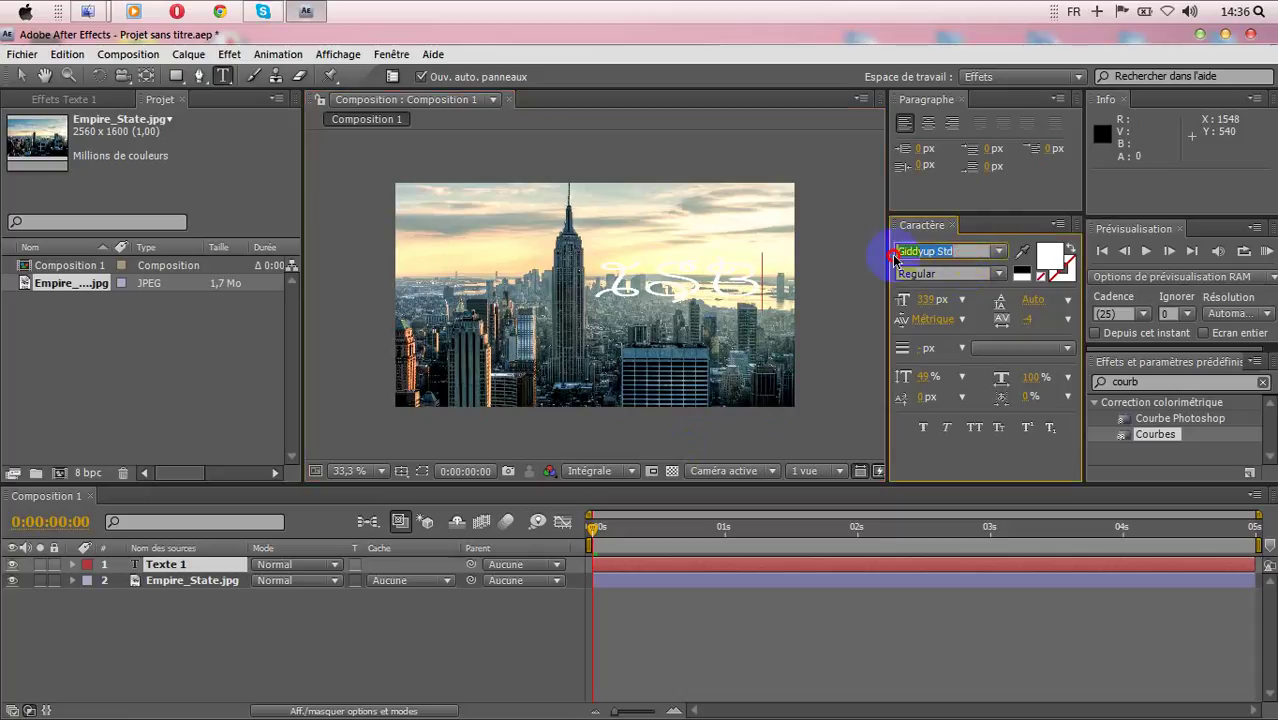
click(919, 252)
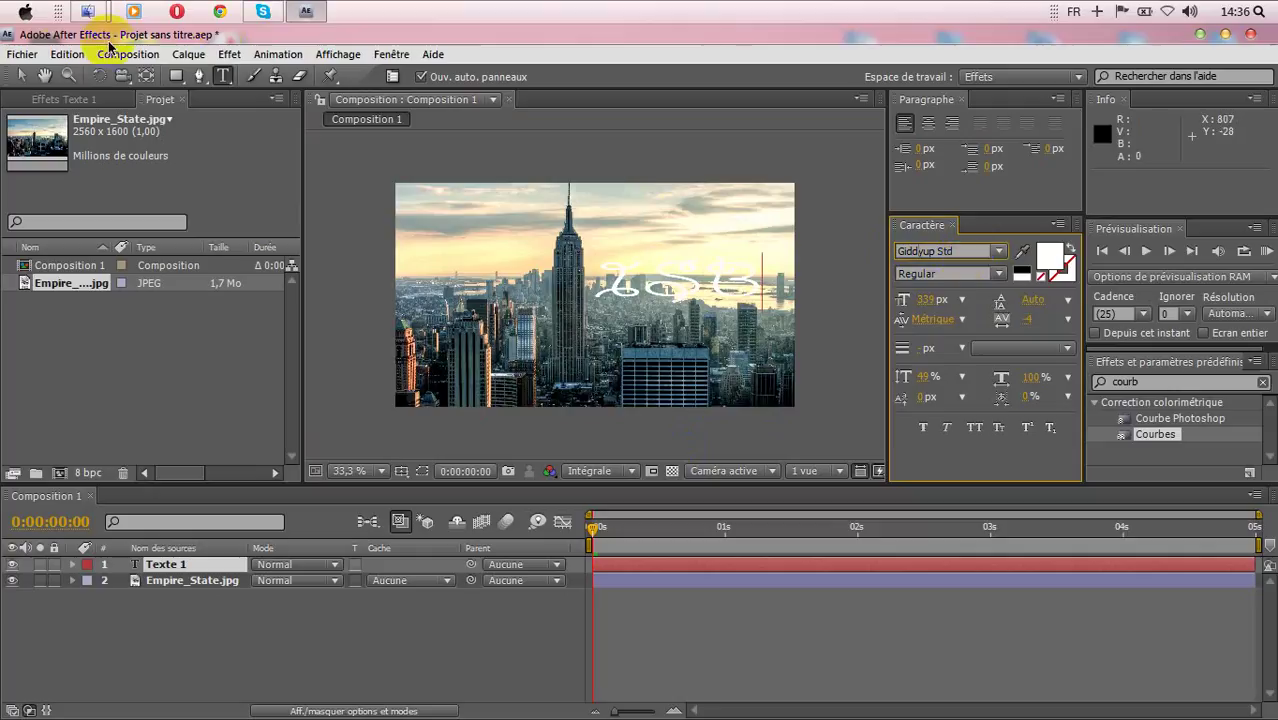
Move the ISB text layer to the middle of the skyline at about position 355, 417, and clear the old effects search
click(20, 76)
key(Caps_Lock)
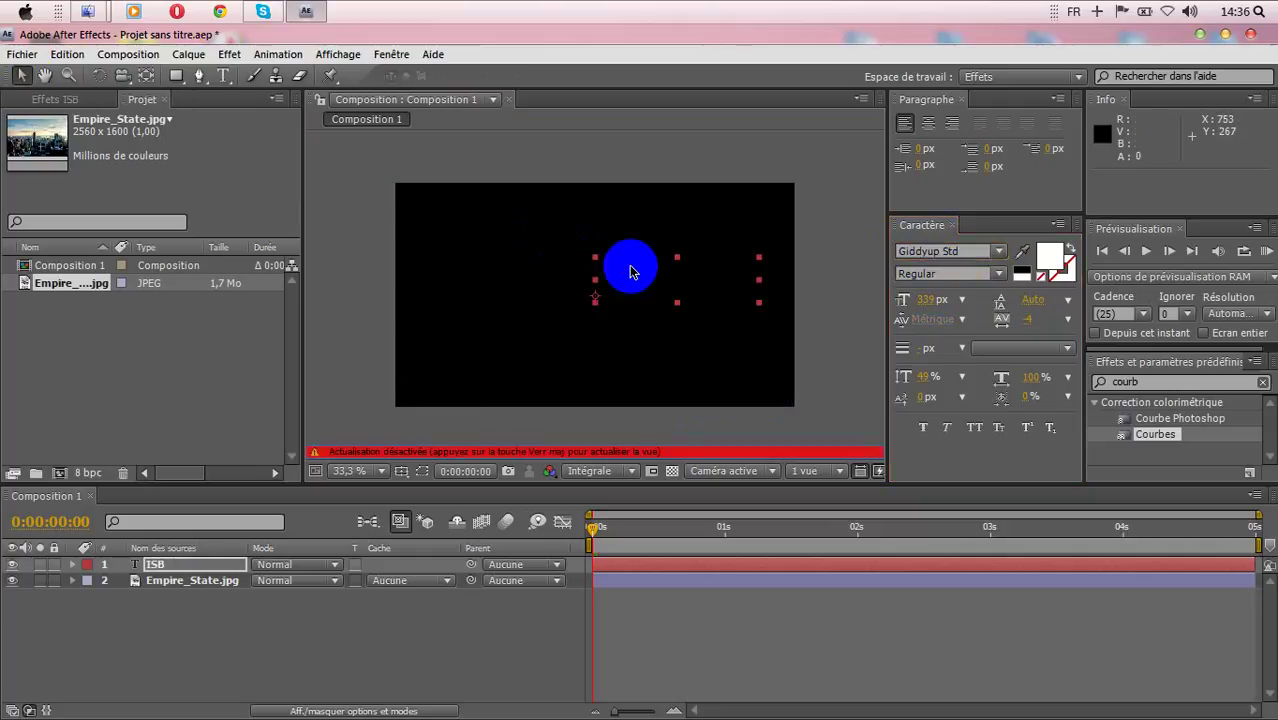
key(Caps_Lock)
drag(650, 262, 564, 301)
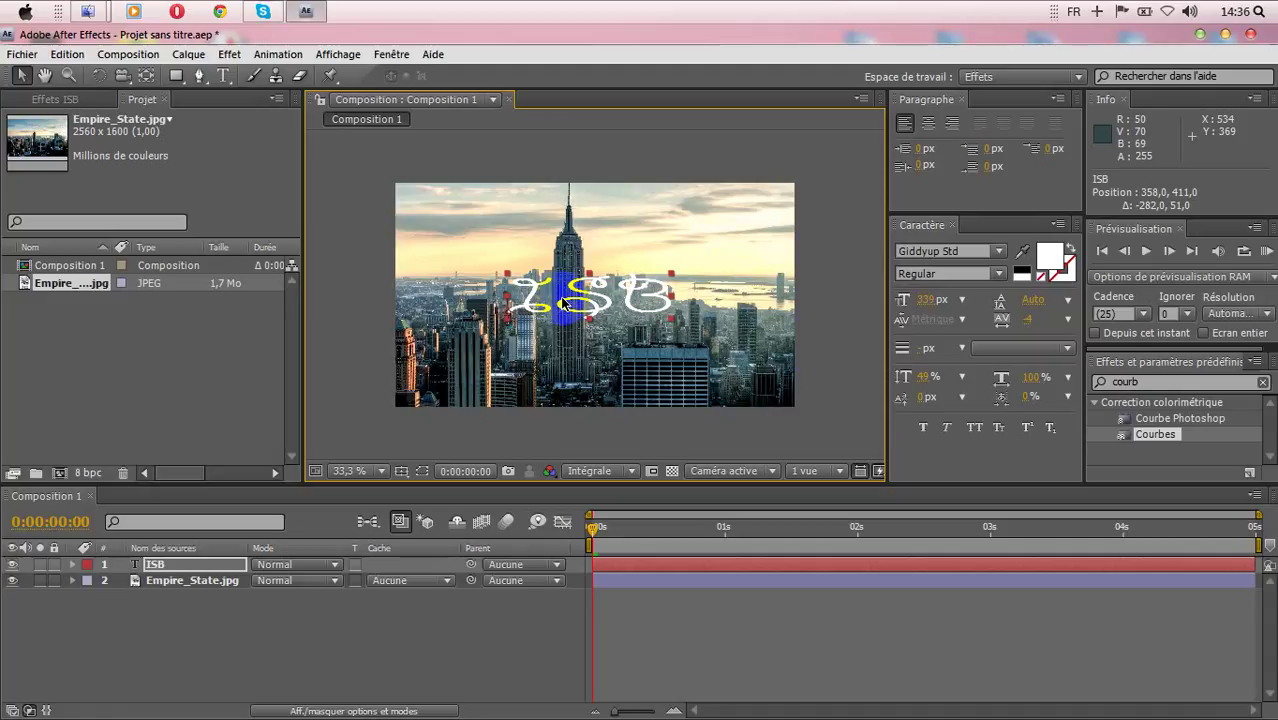
click(1166, 381)
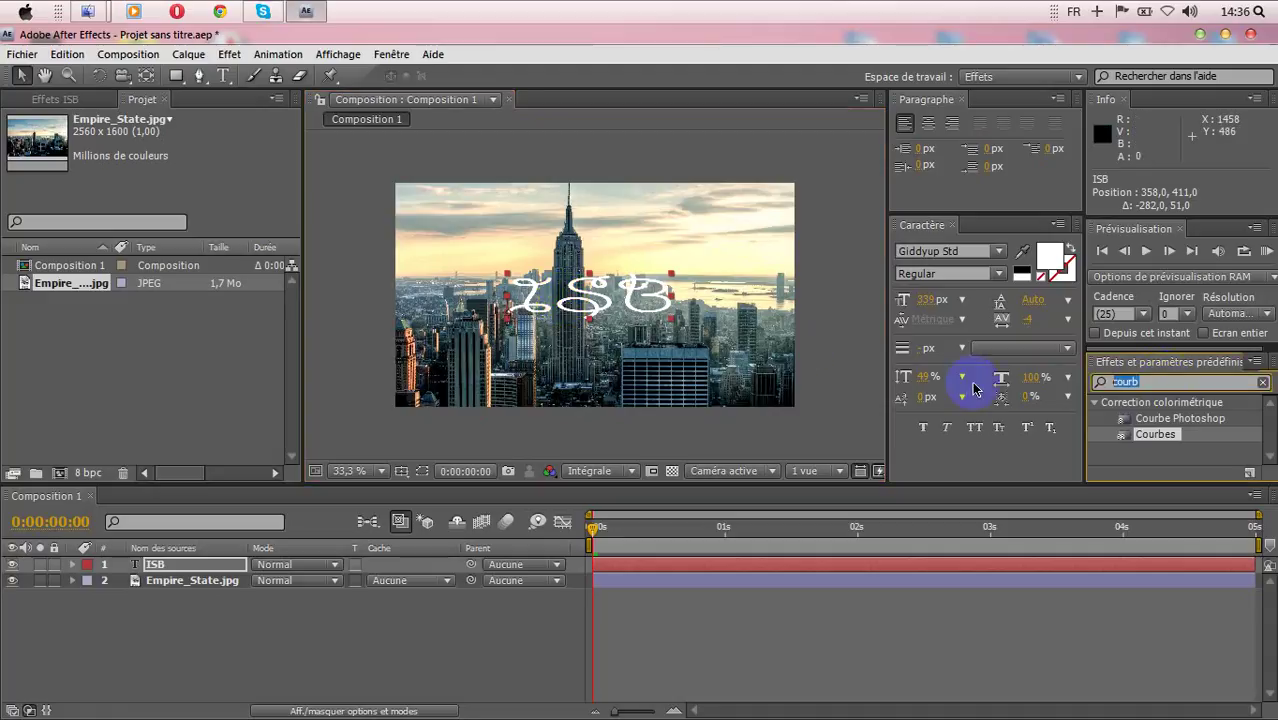
key(BackSpace)
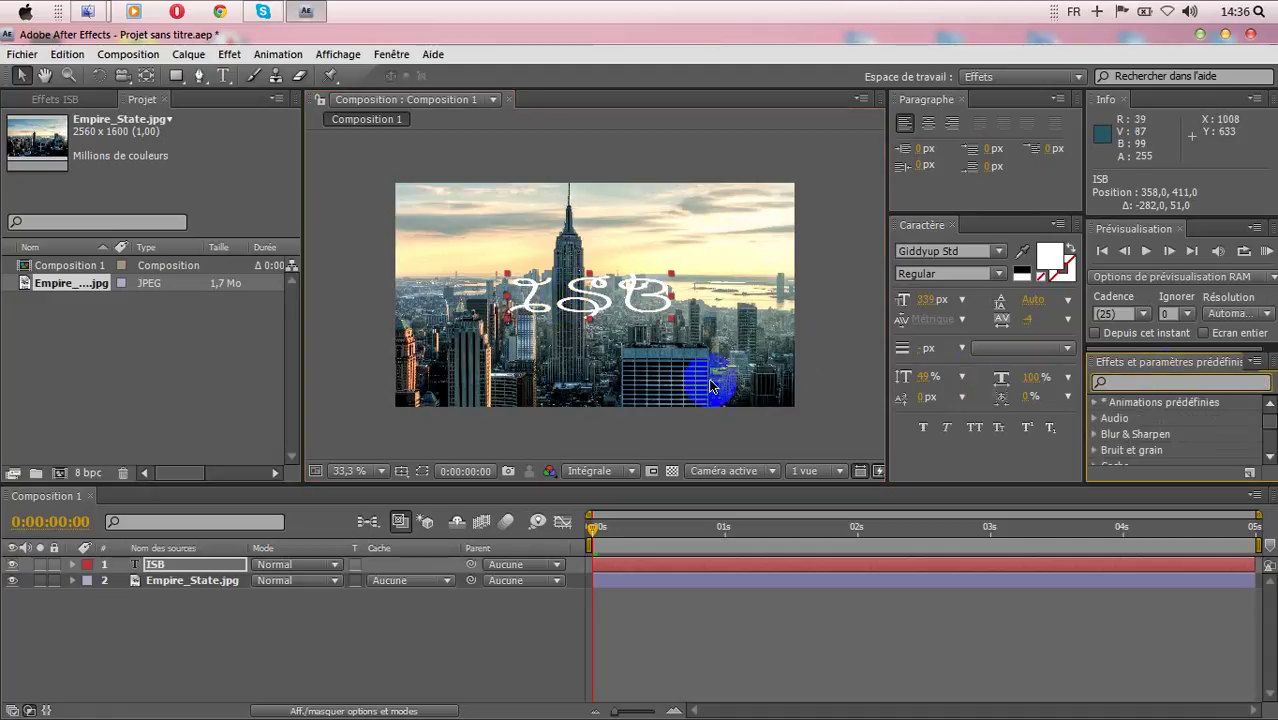
drag(585, 299, 583, 303)
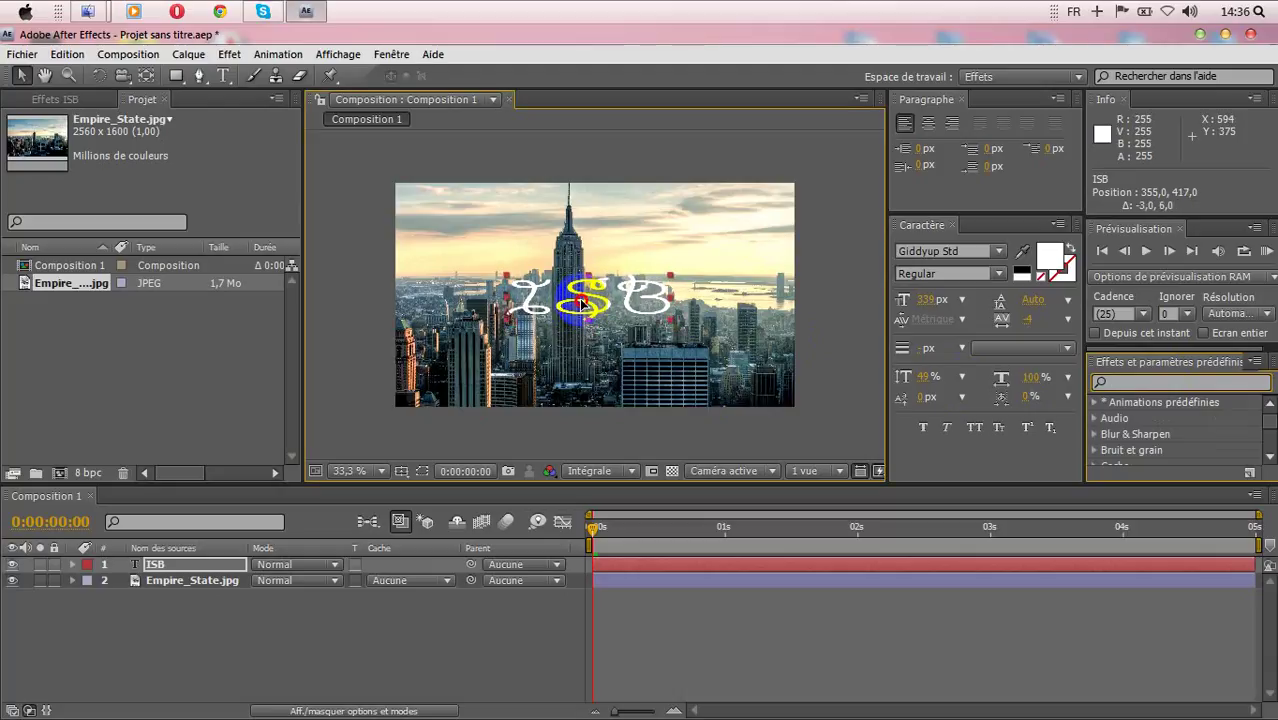
Search the effects for "trait" and apply the Trait effect to the ISB text layer
click(1112, 383)
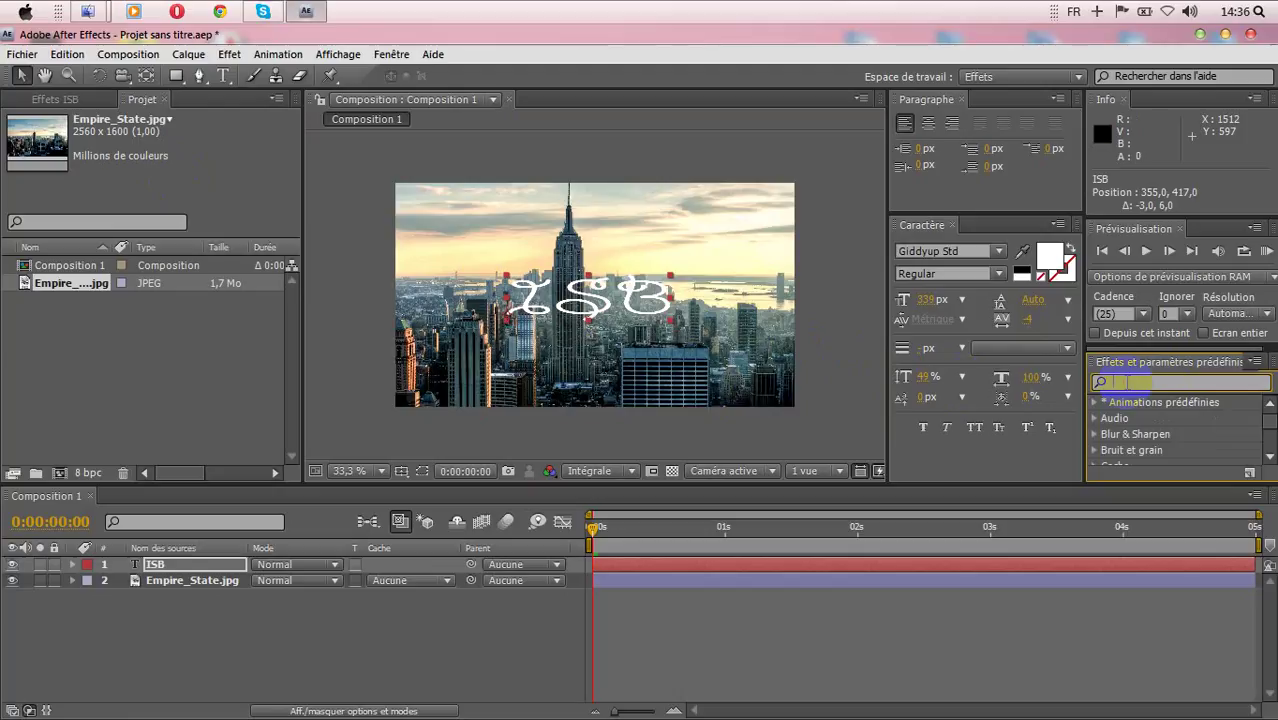
text(trait)
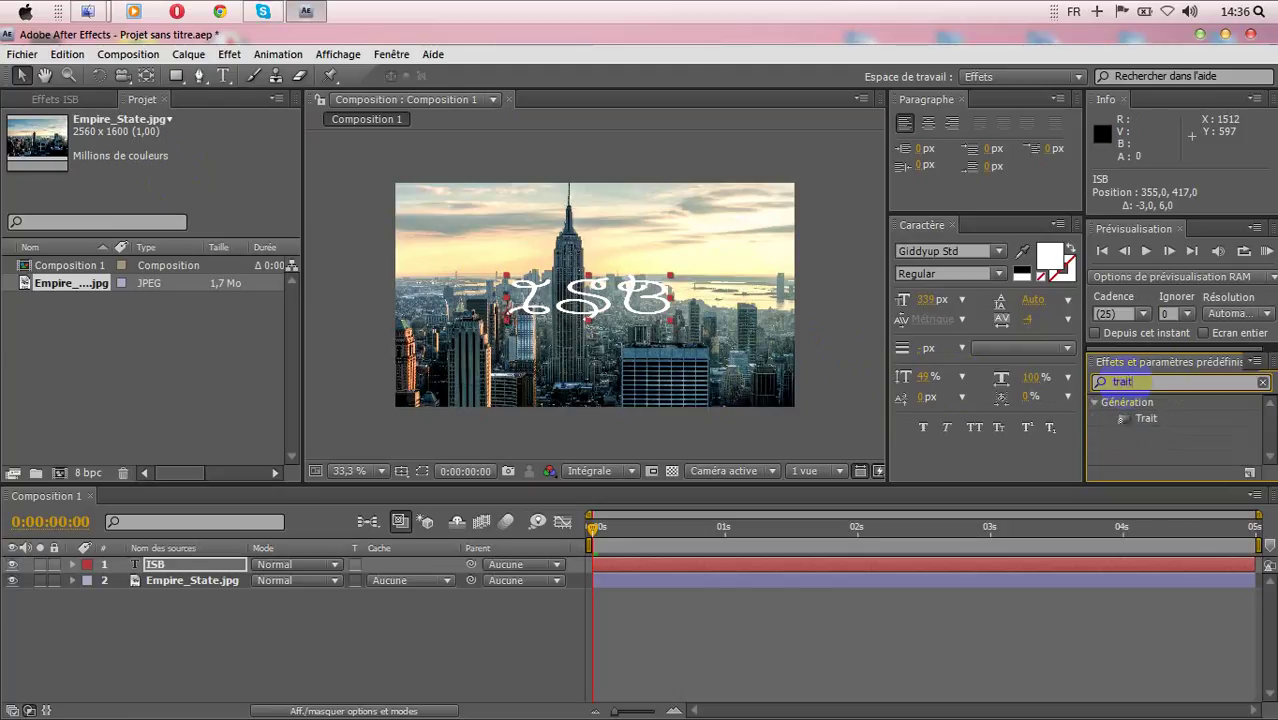
click(1131, 419)
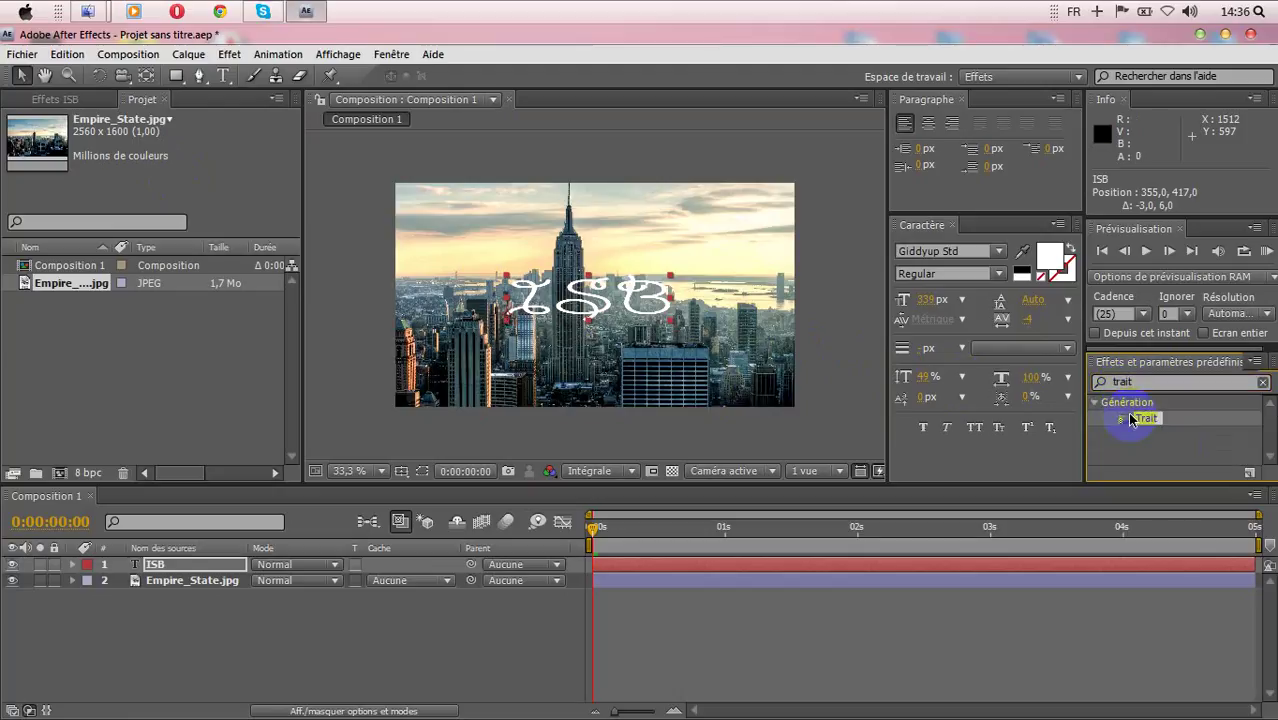
mouse_move(1122, 420)
mouse_down()
mouse_move(205, 600)
mouse_move(155, 568)
mouse_up()
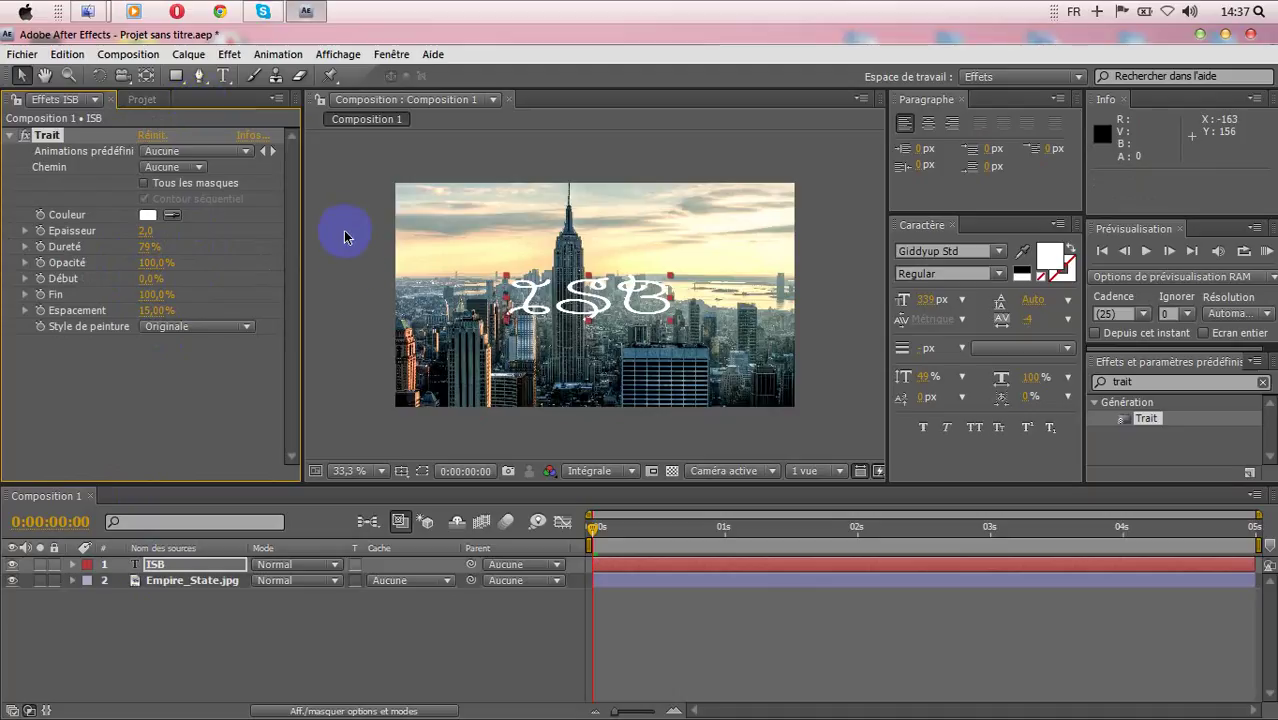
Start a Pen tool mask on the ISB layer at the letter I's upper-right tip and curve it along the top stroke
click(382, 471)
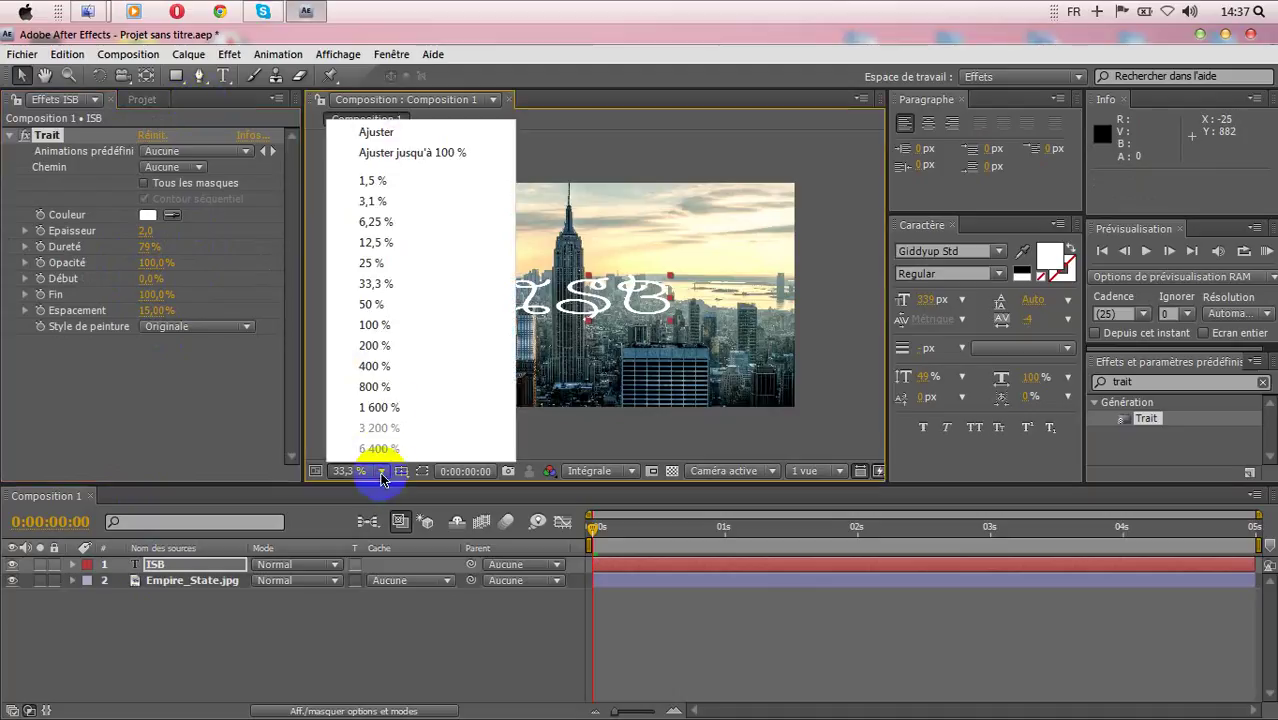
click(378, 326)
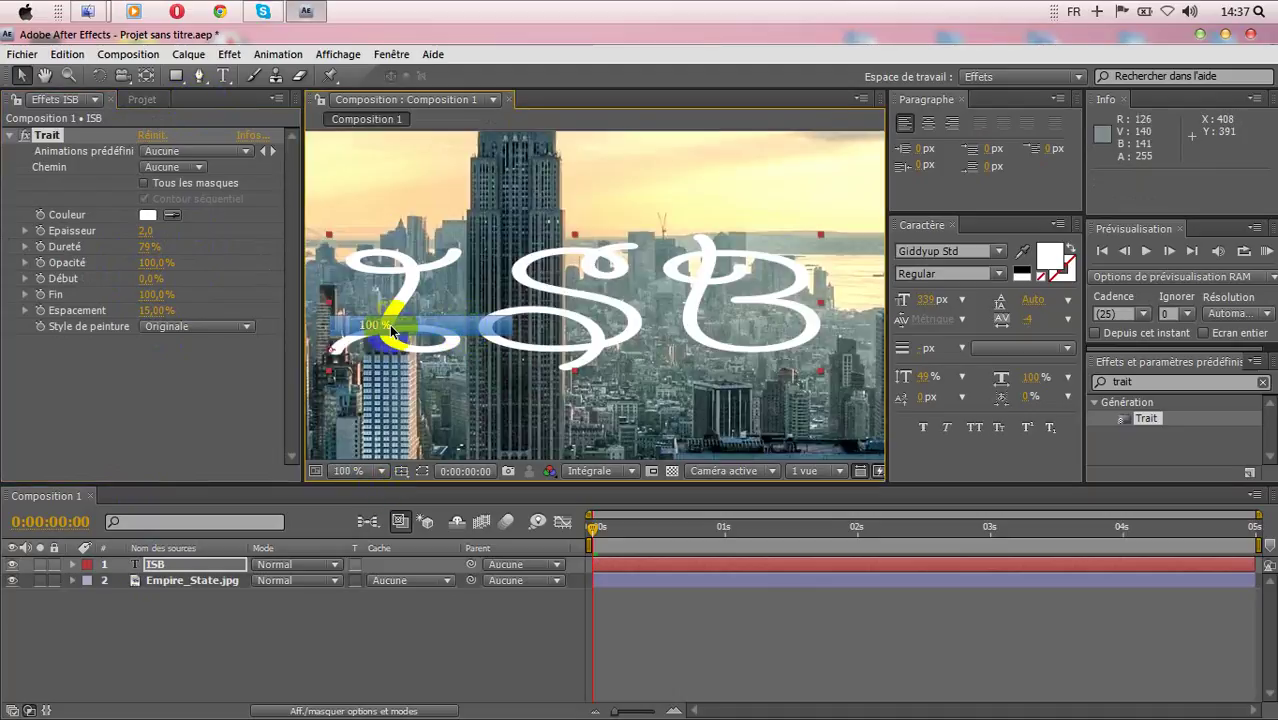
key(h)
drag(408, 297, 574, 247)
key(v)
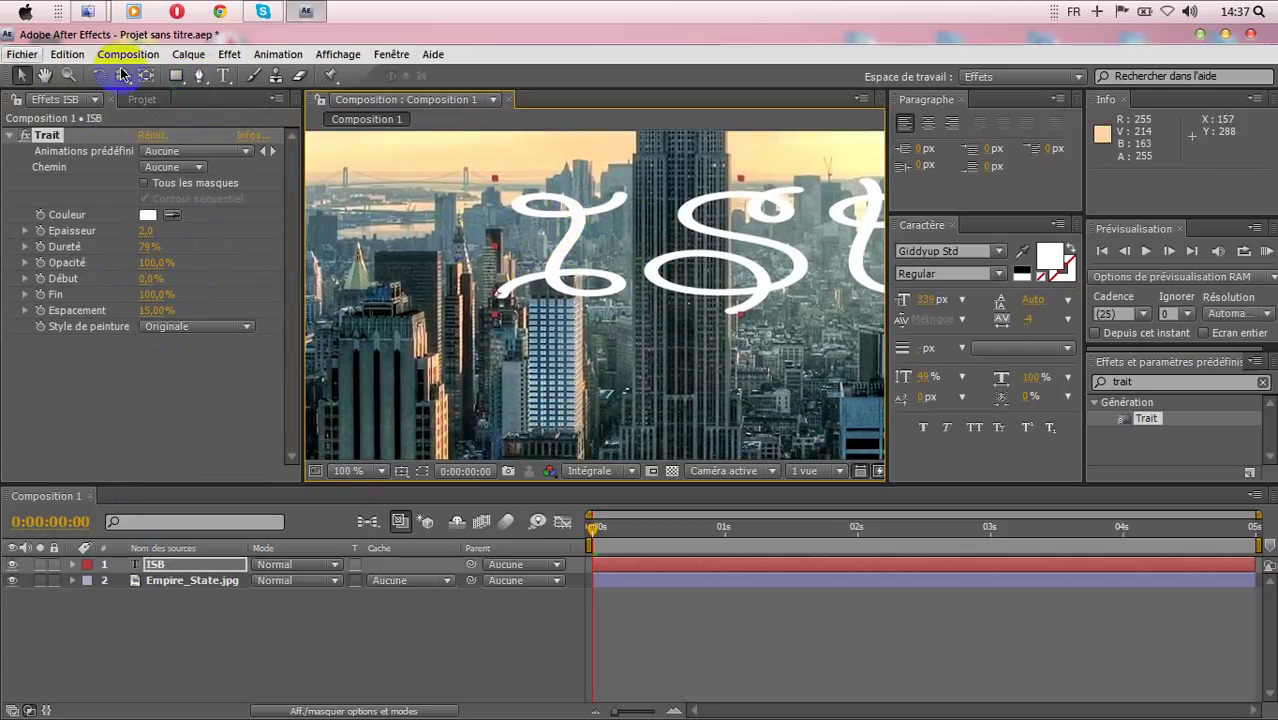
click(199, 80)
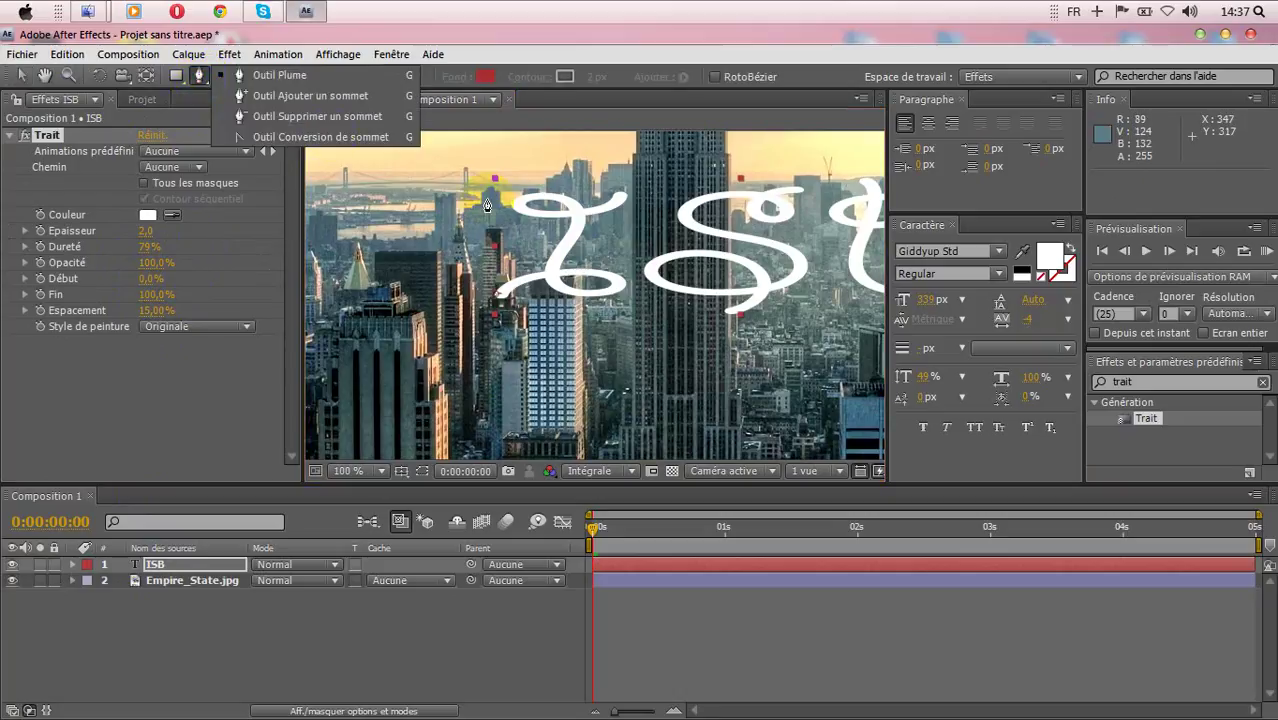
click(260, 80)
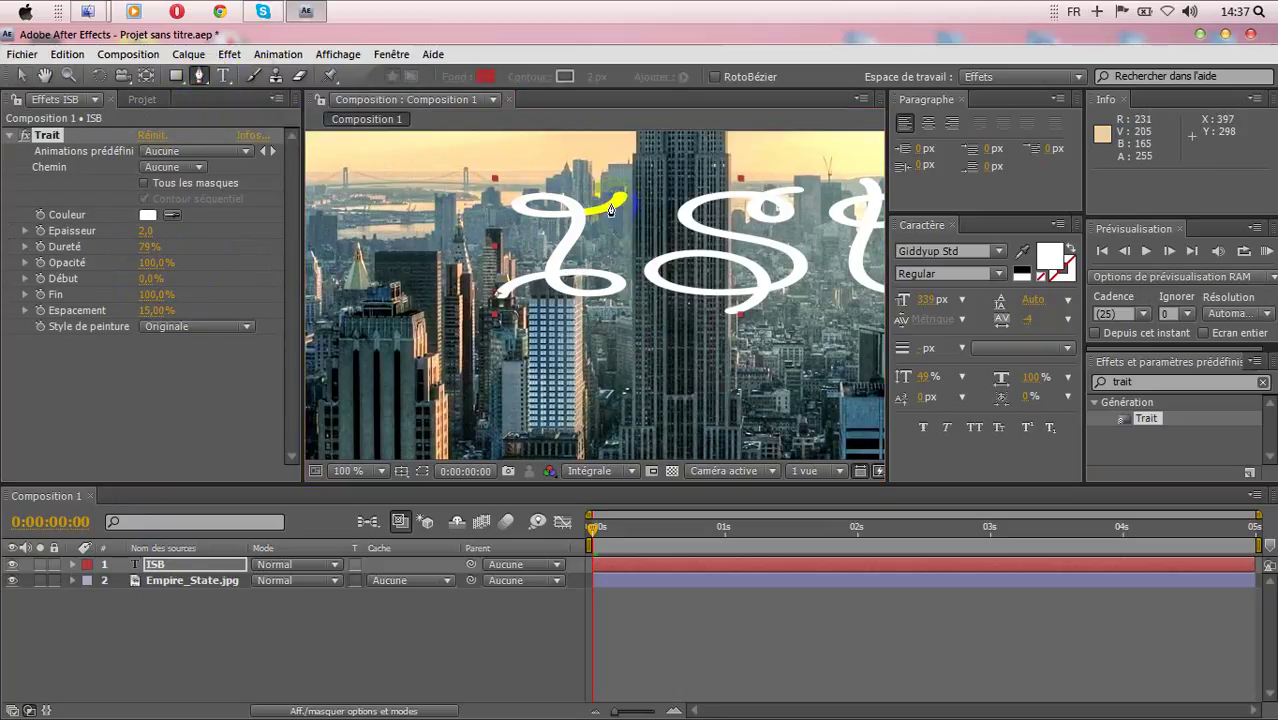
click(619, 208)
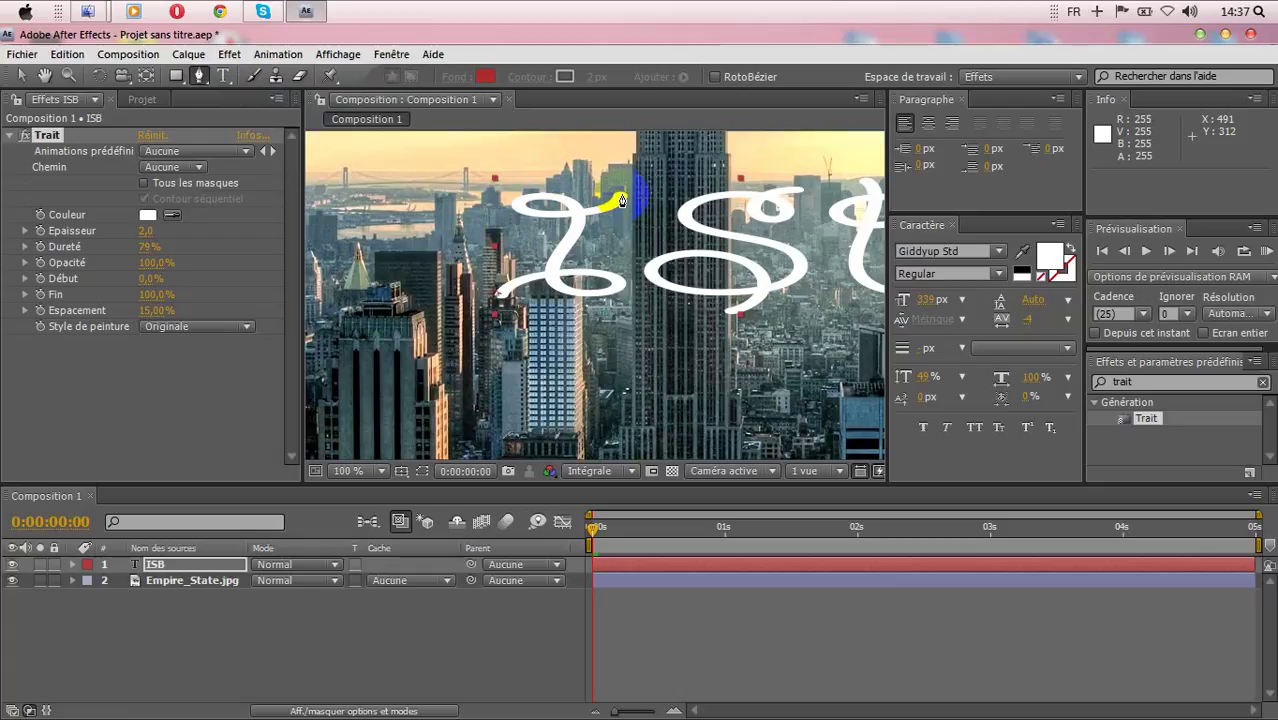
click(624, 196)
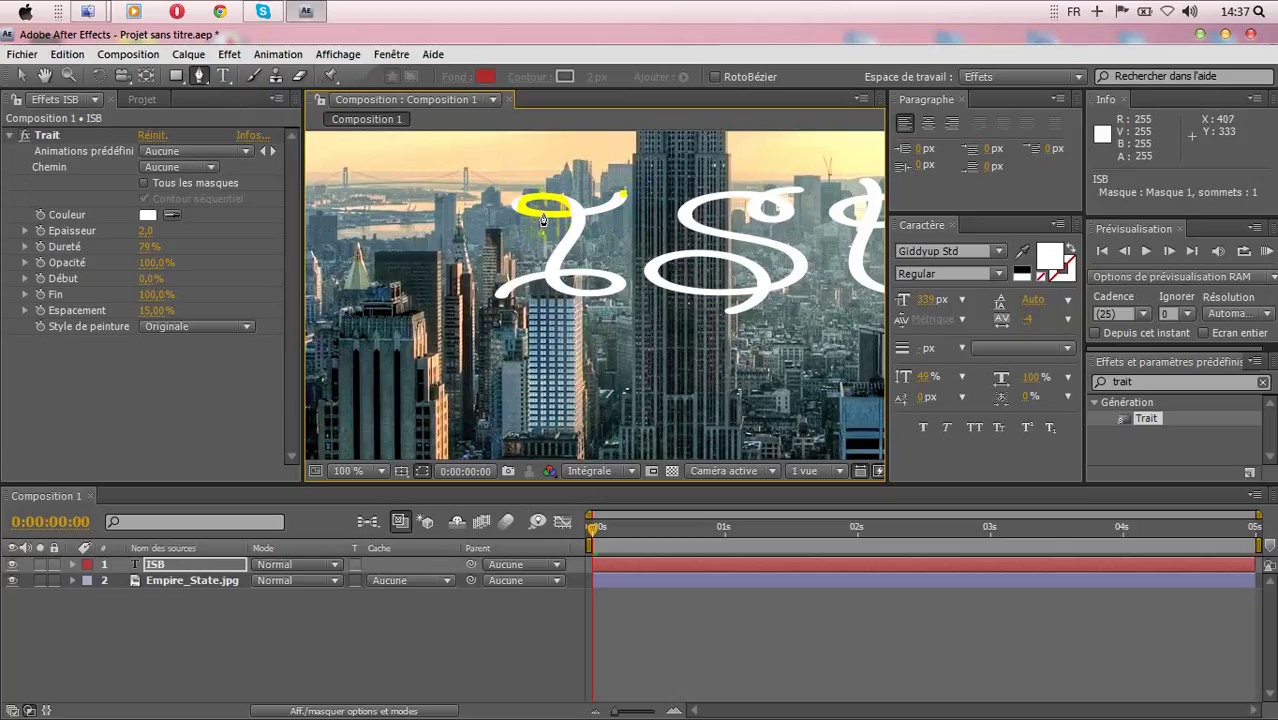
drag(541, 220, 498, 203)
click(481, 203)
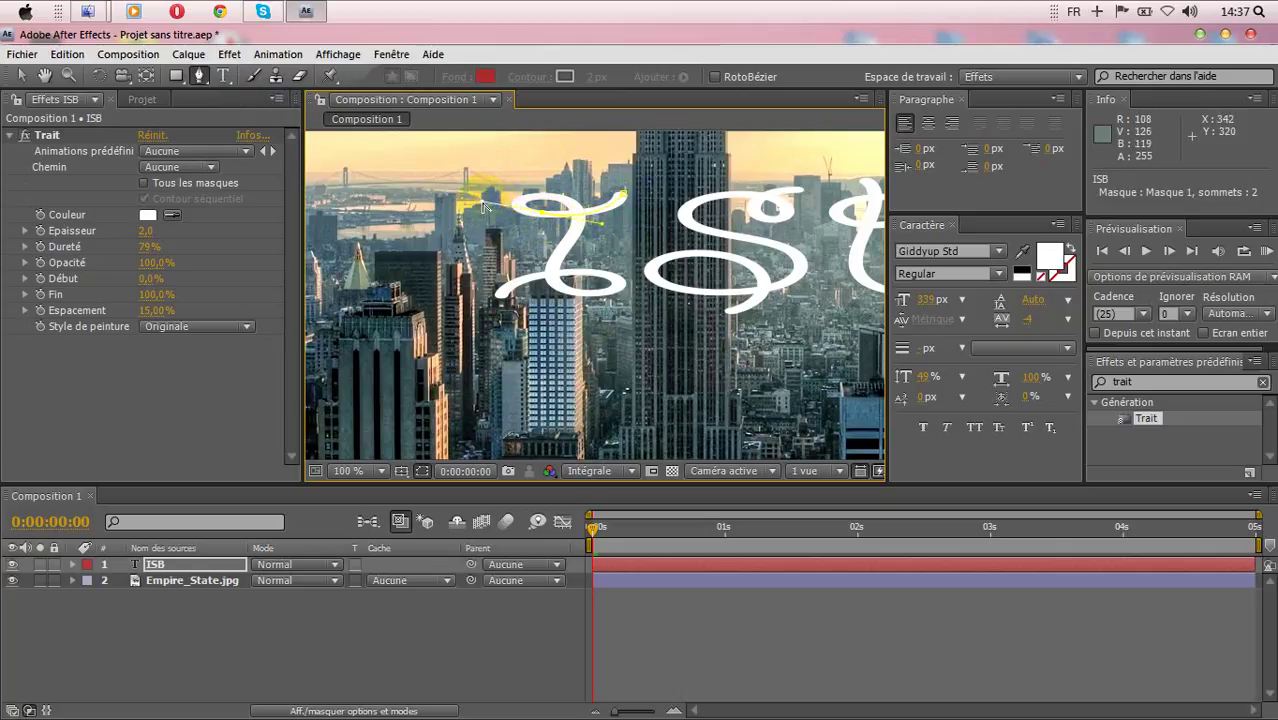
drag(481, 203, 672, 215)
click(68, 55)
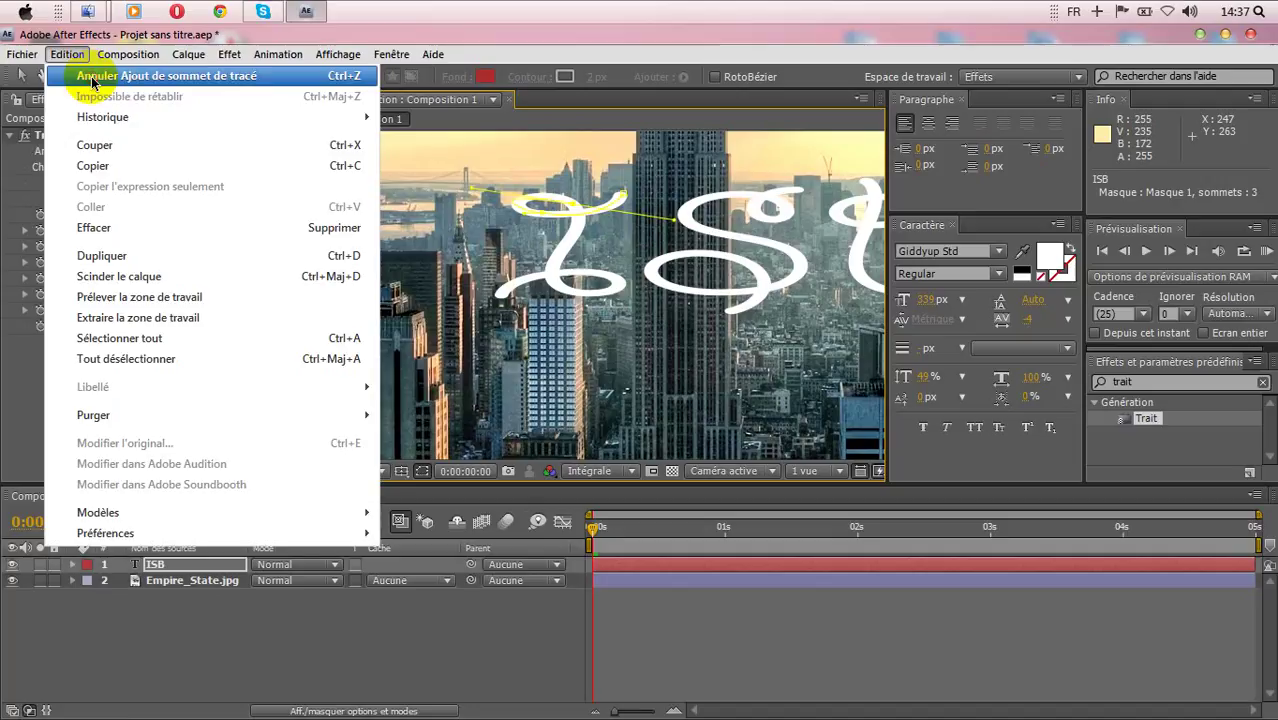
click(90, 76)
Continue the mask path at 200% magnification around the I's upper loop and down its stem to the lower loop
click(388, 472)
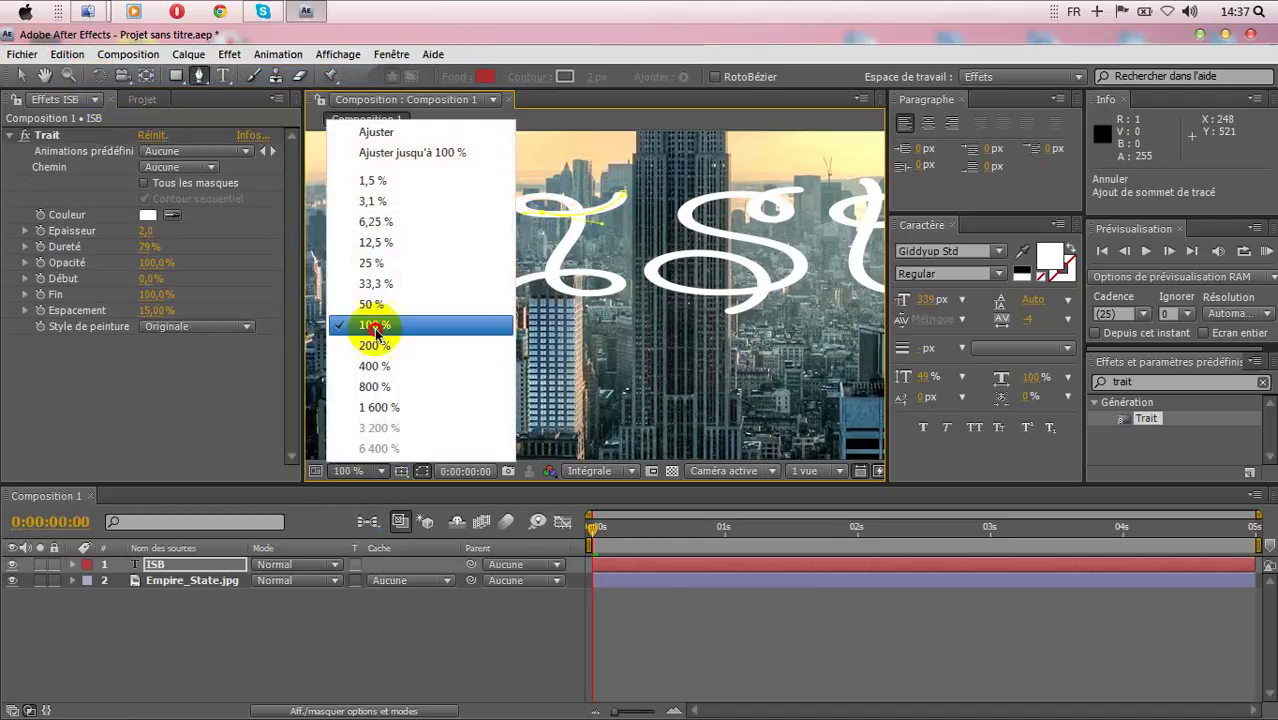
click(381, 330)
scroll(466, 276, up, 8)
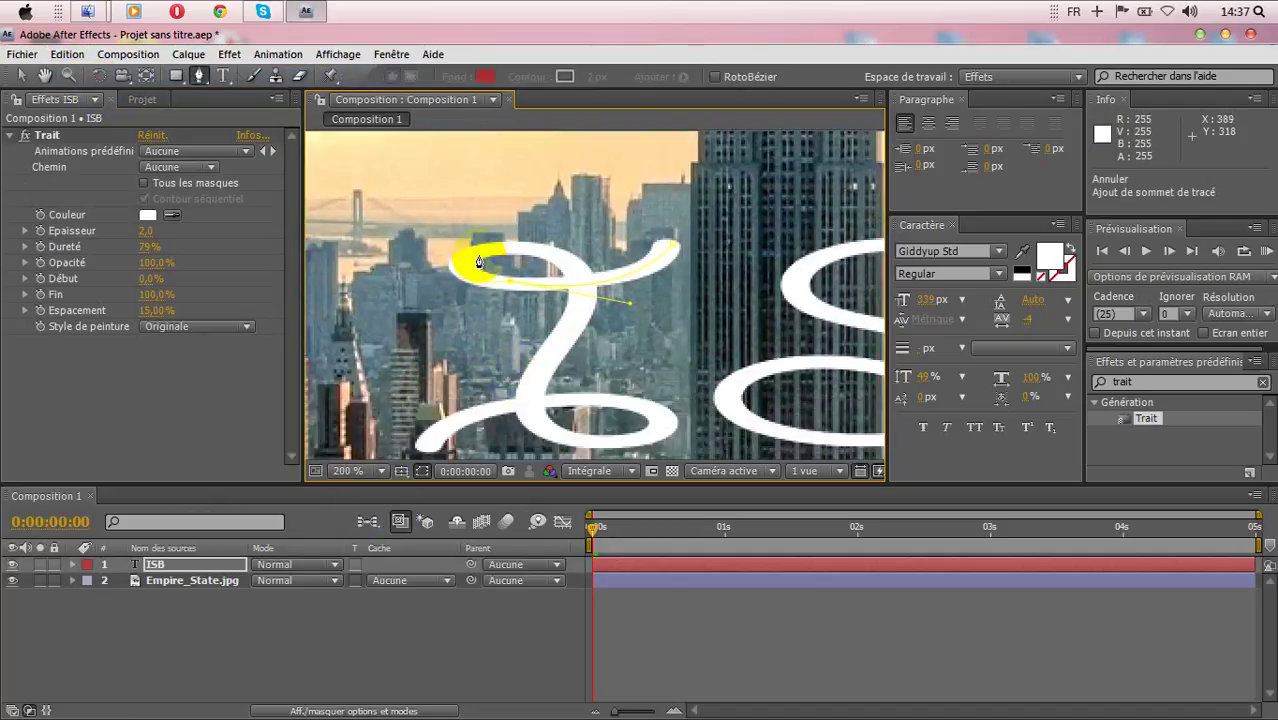
drag(477, 259, 517, 244)
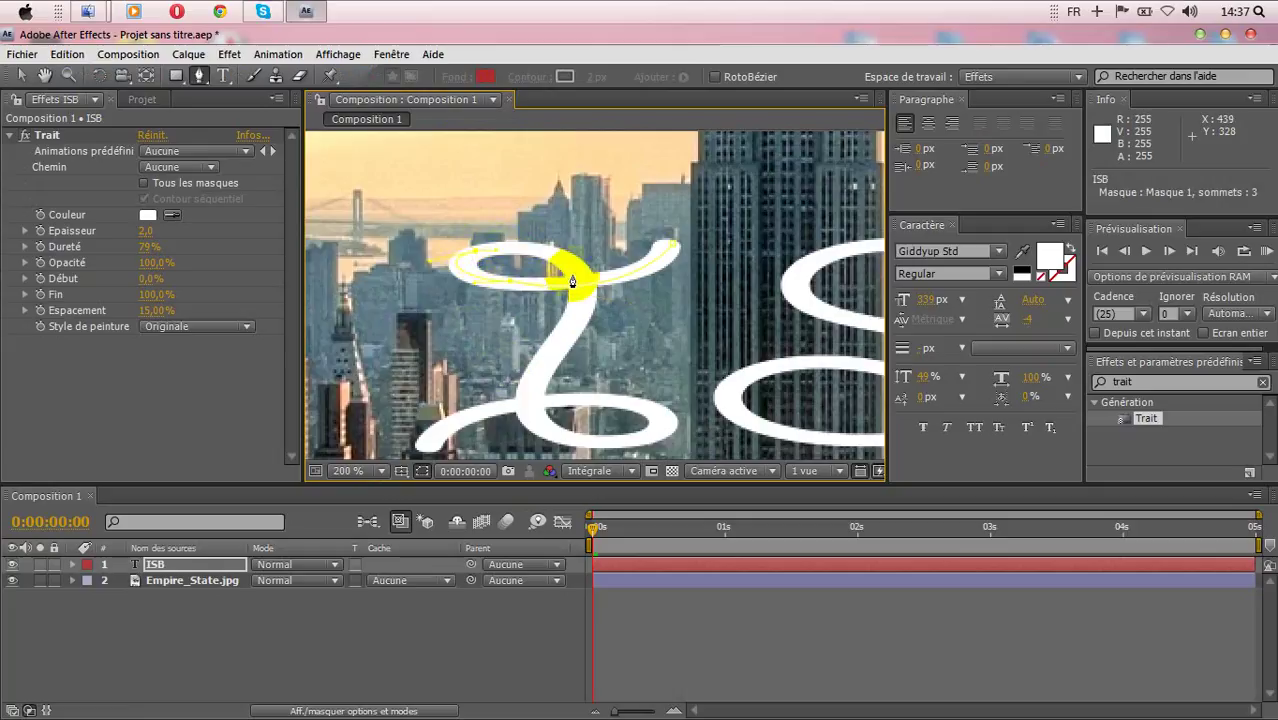
drag(586, 296, 586, 358)
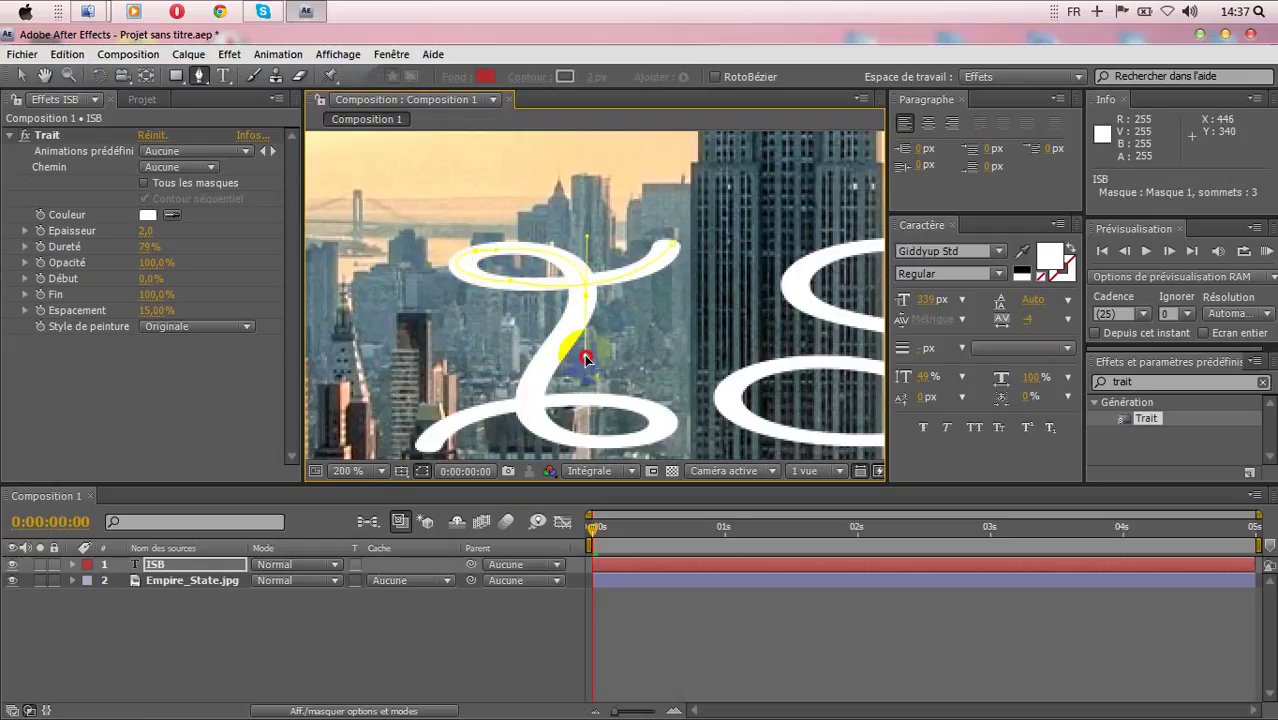
click(581, 320)
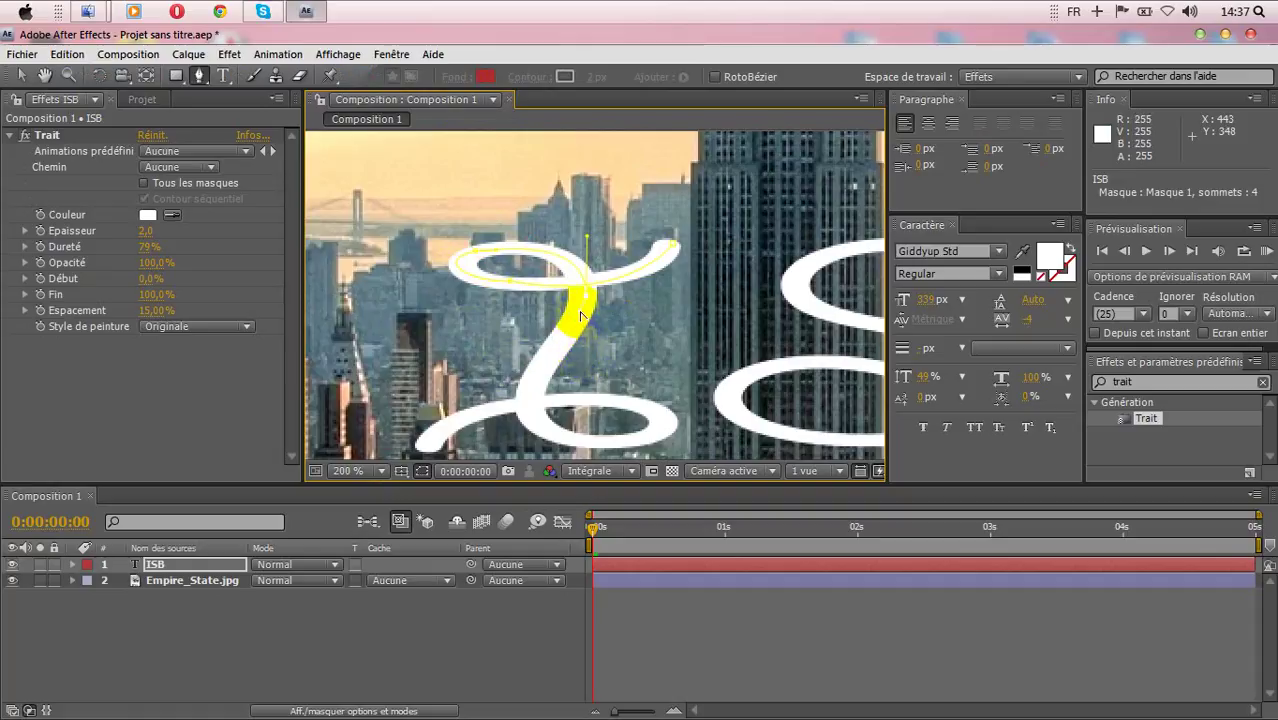
click(530, 430)
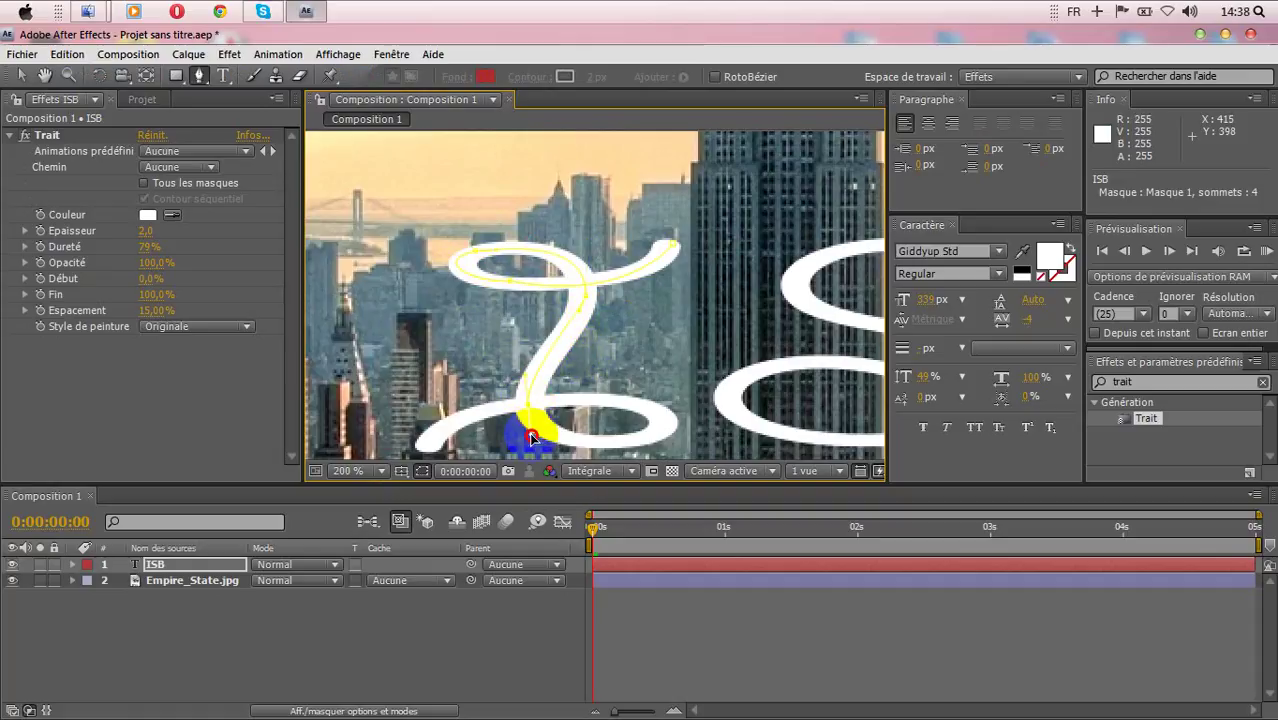
drag(531, 435, 531, 436)
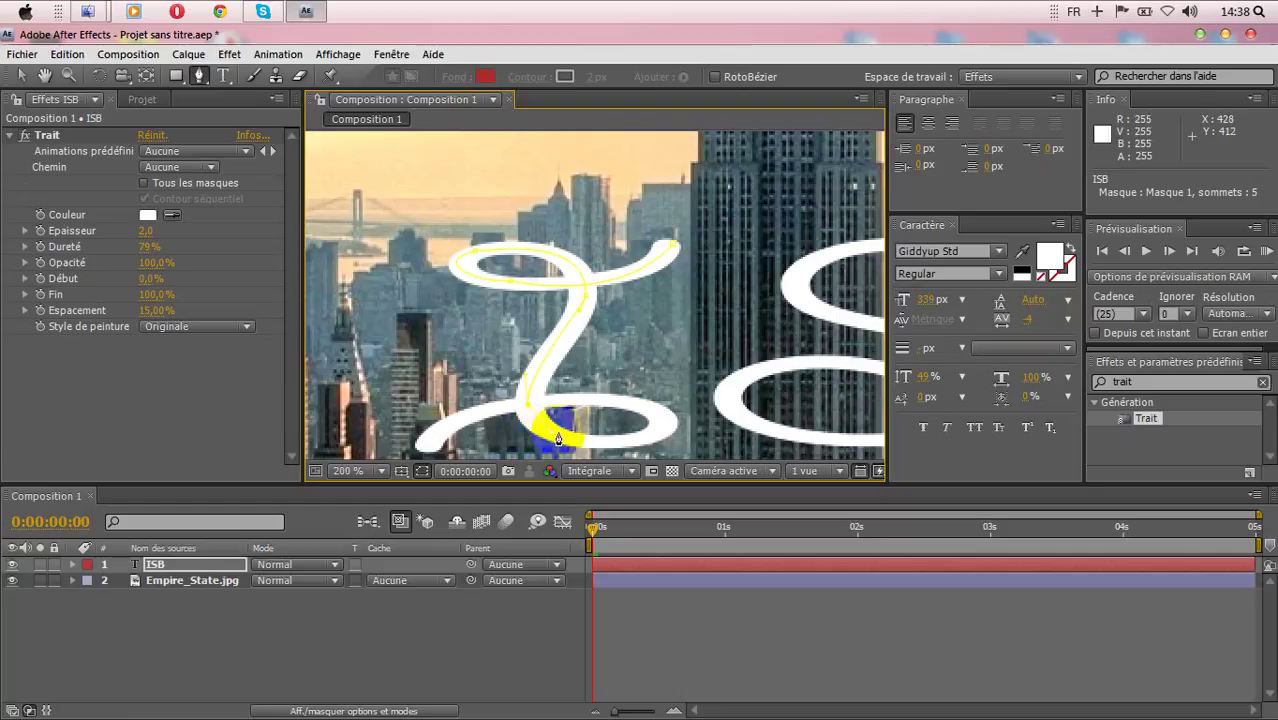
drag(650, 416, 684, 355)
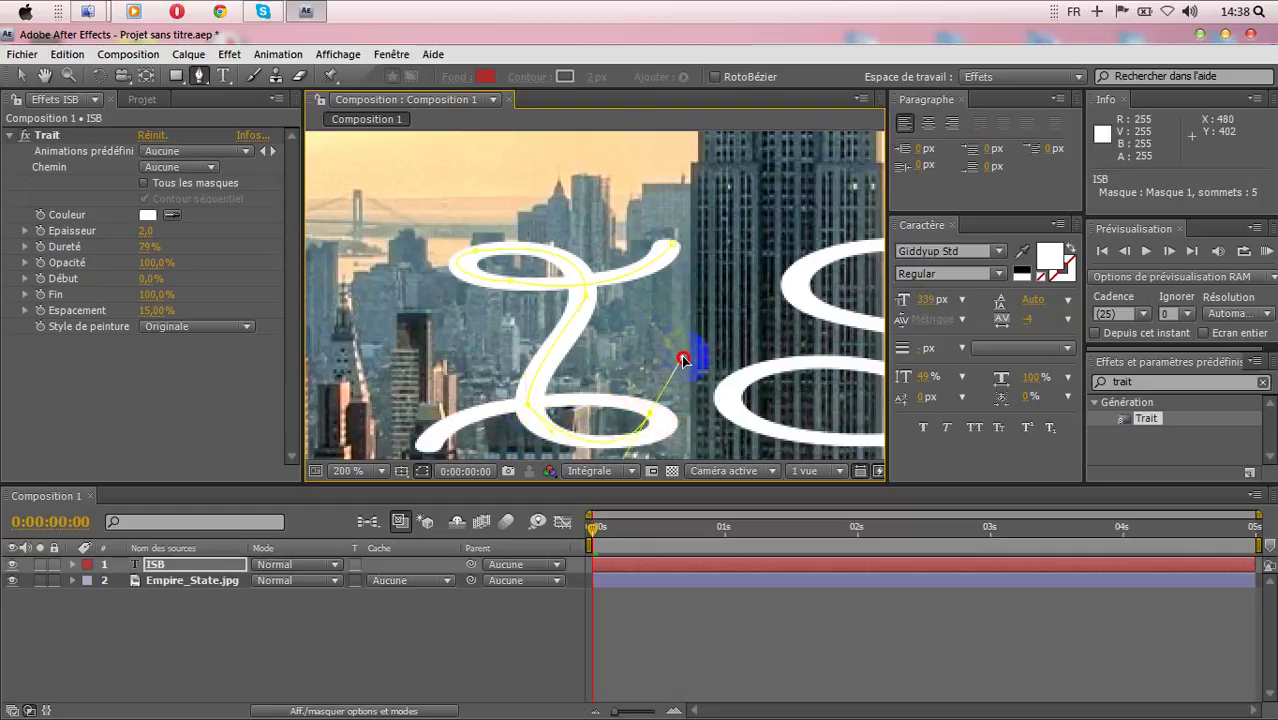
click(67, 54)
click(95, 71)
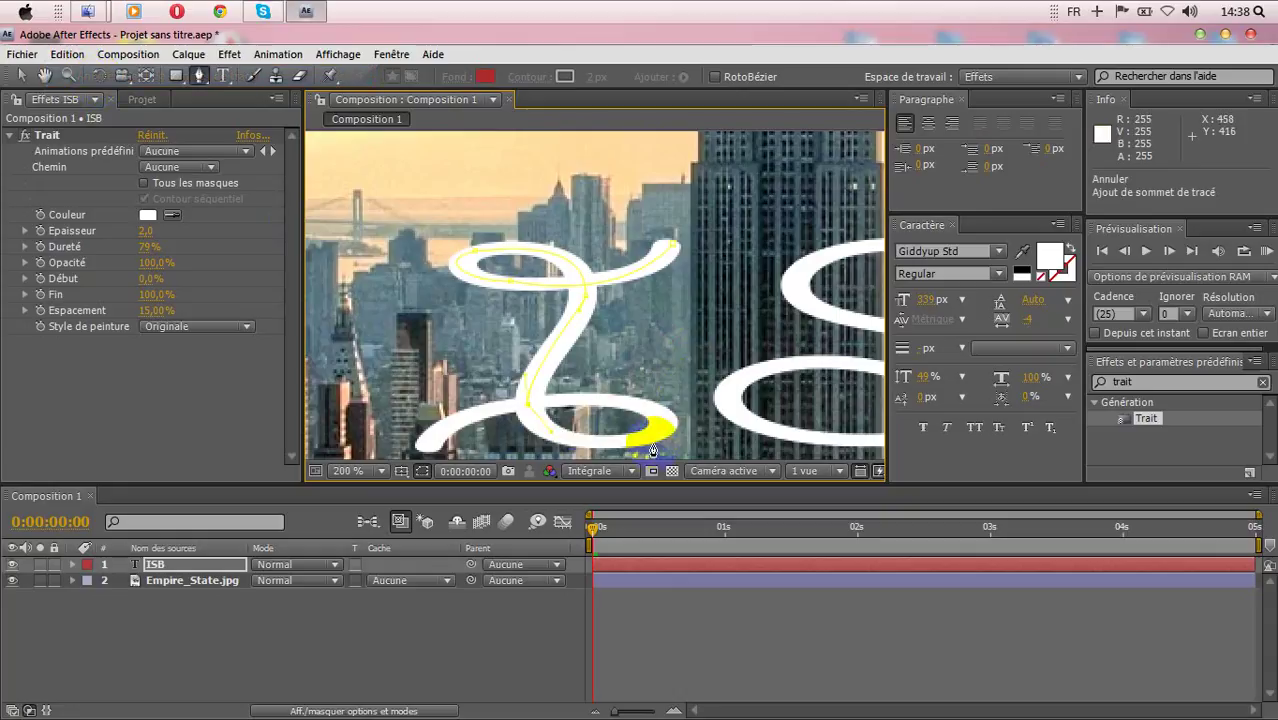
Complete the I's mask path around the lower loop and out to the tip of its lower-left tail
drag(626, 441, 705, 446)
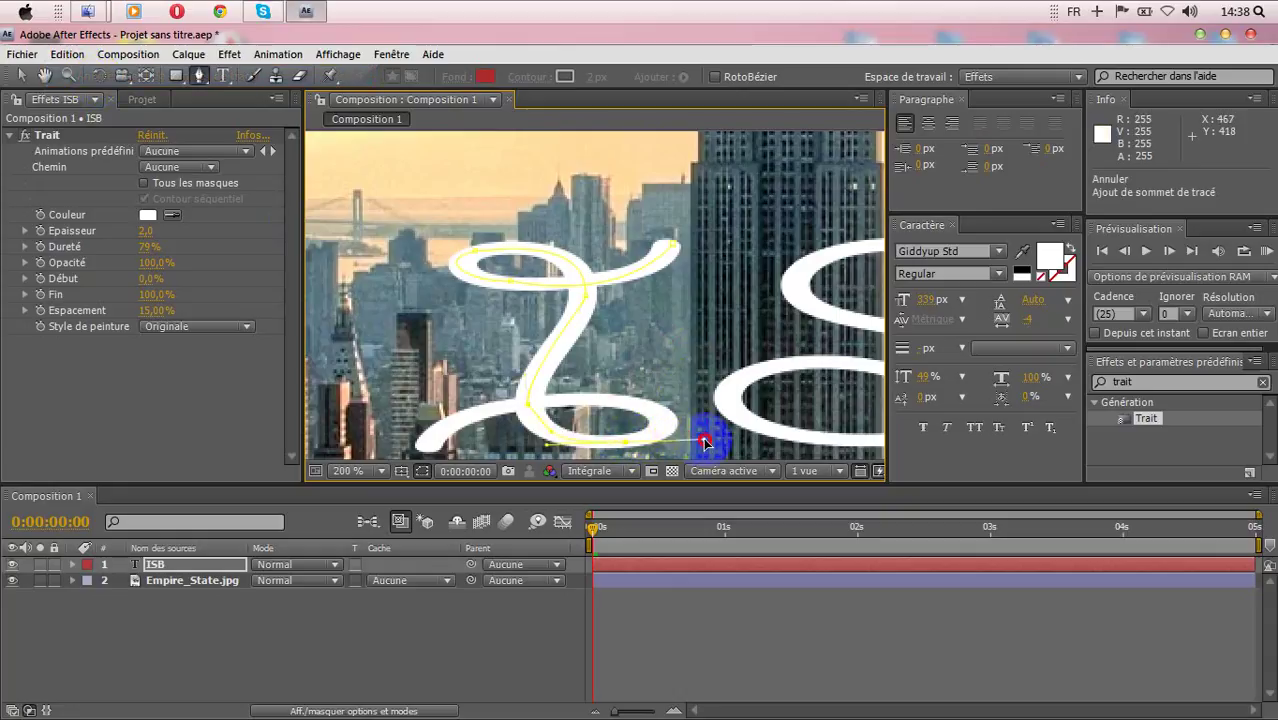
drag(712, 447, 530, 379)
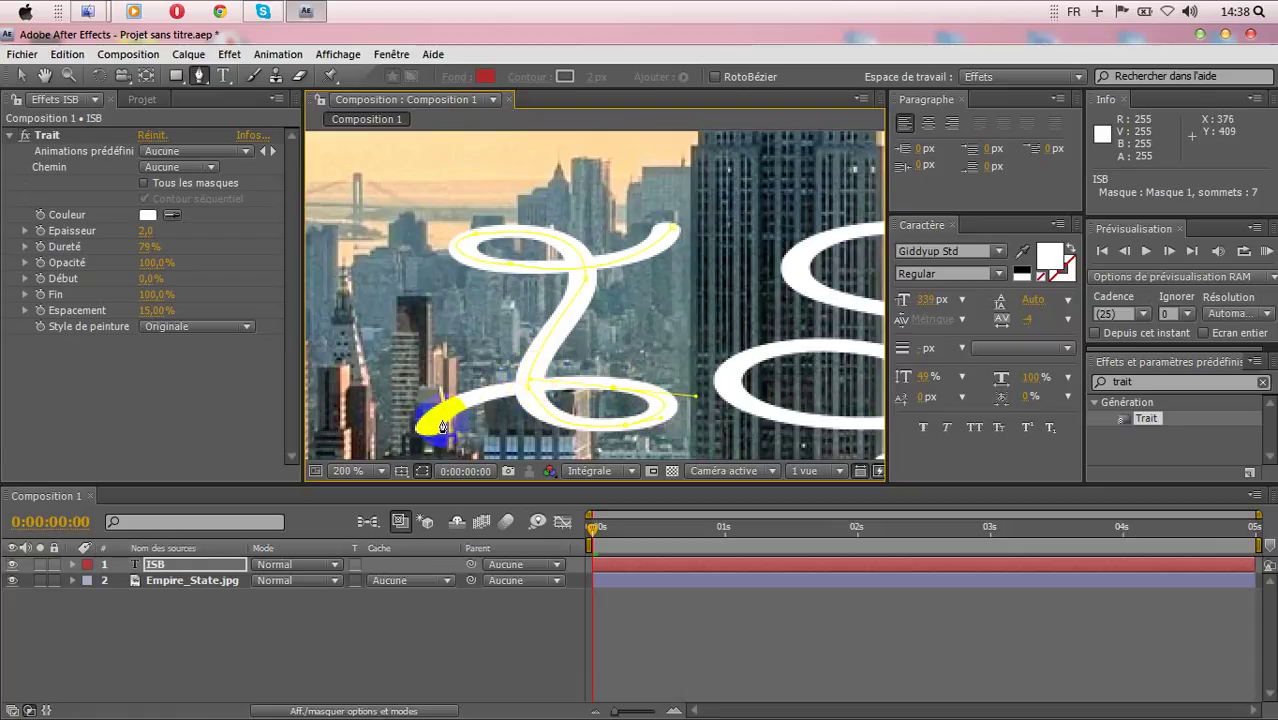
mouse_move(422, 434)
mouse_down()
mouse_move(414, 462)
mouse_move(378, 412)
mouse_move(422, 361)
mouse_up()
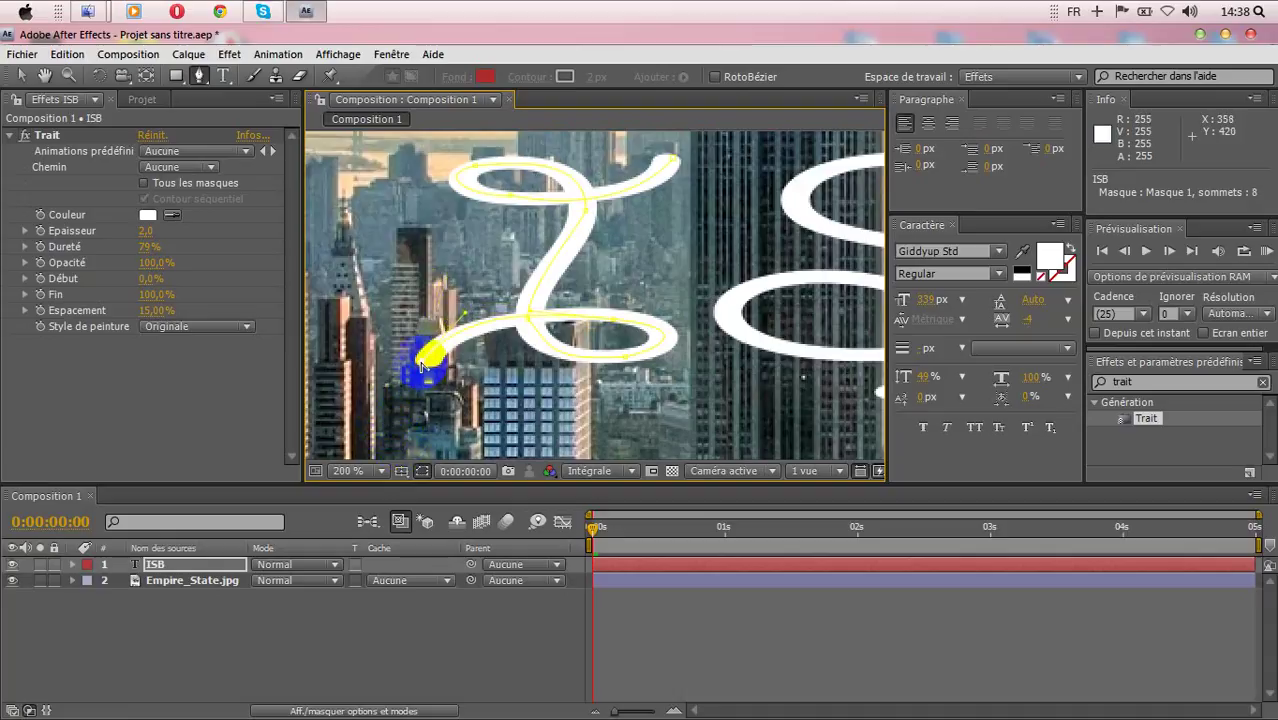
click(435, 352)
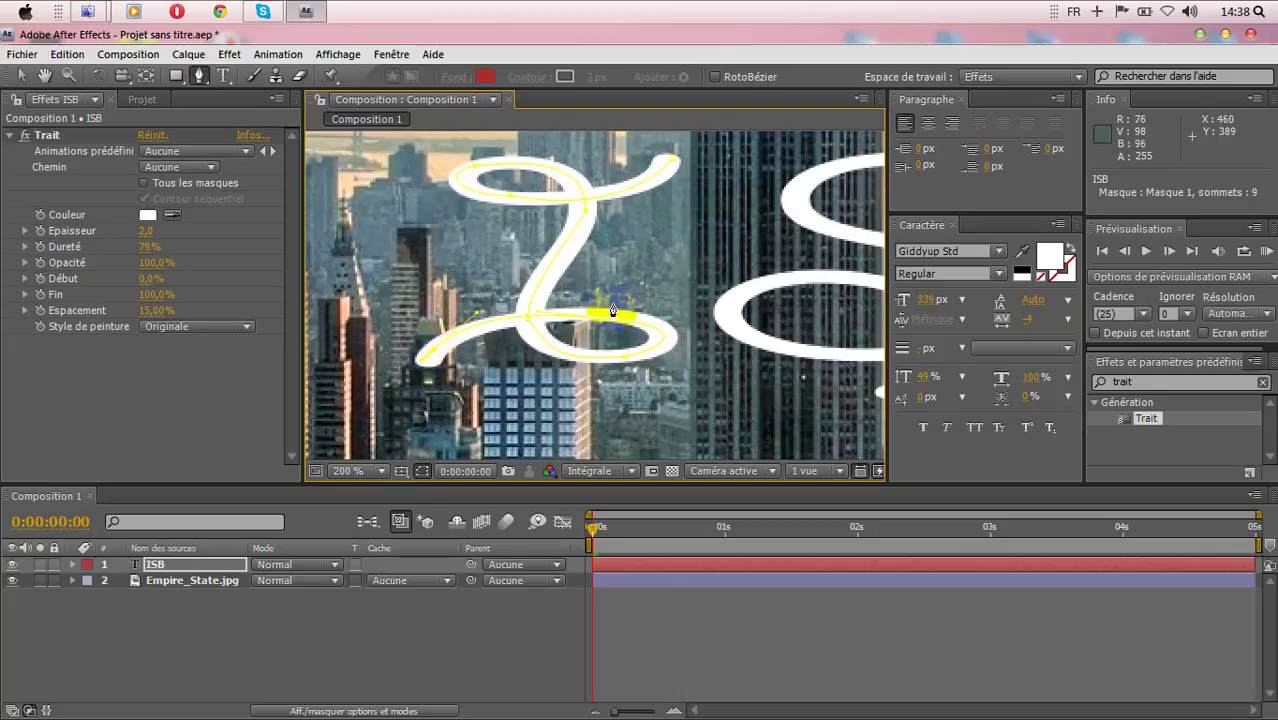
Start a second mask on the ISB layer at the S's upper-right tip and curve it down the near side of its small loop
key(space)
drag(700, 274, 373, 296)
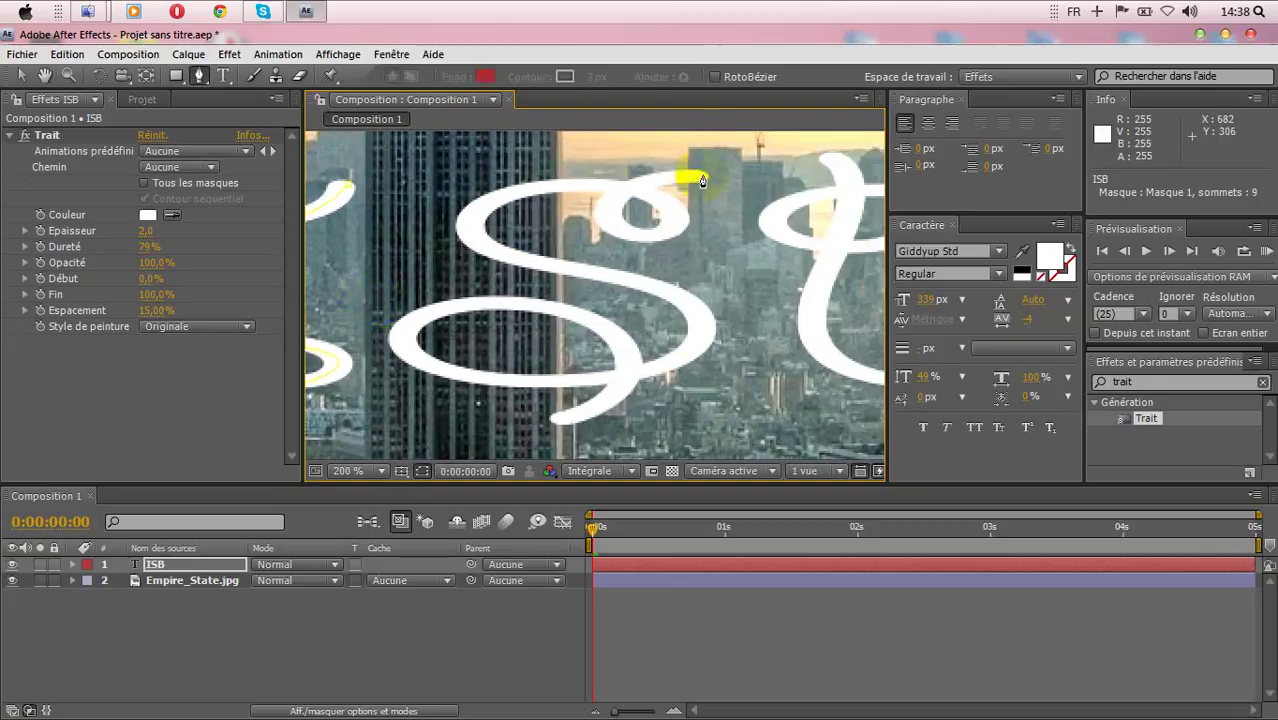
click(609, 202)
mouse_move(609, 226)
mouse_down()
mouse_move(633, 251)
mouse_move(630, 272)
mouse_move(624, 236)
mouse_up()
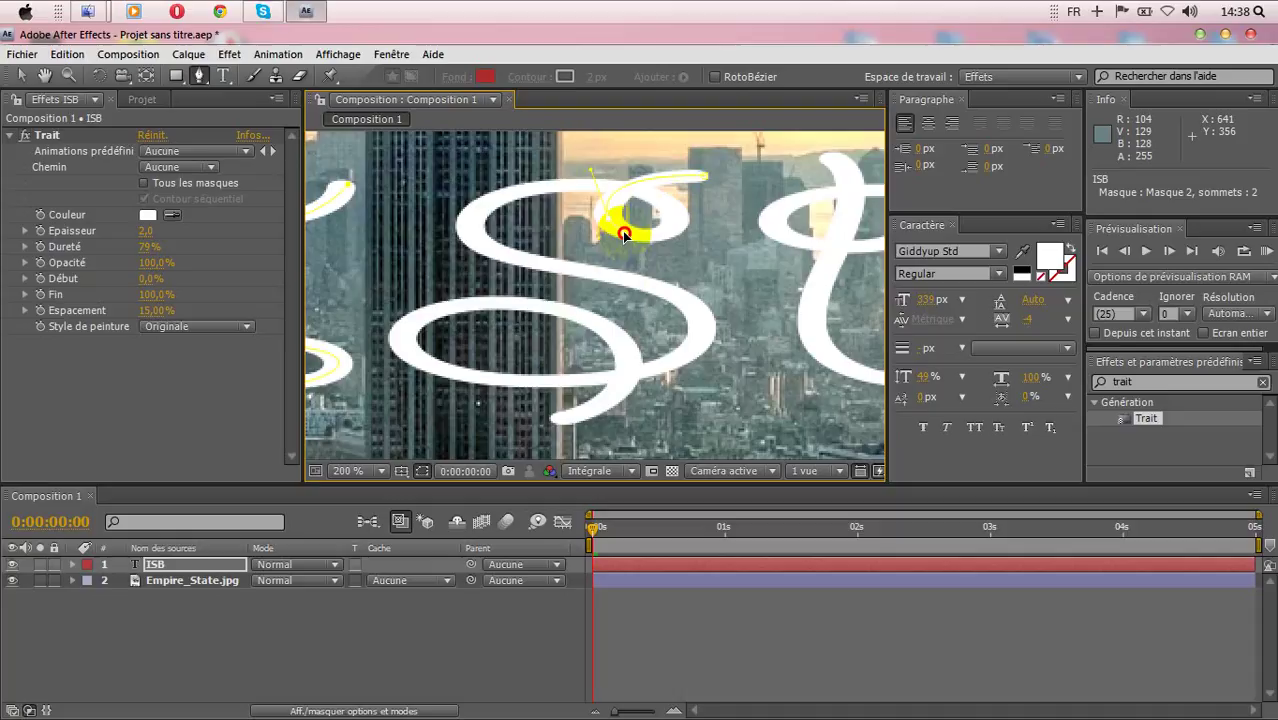
click(640, 177)
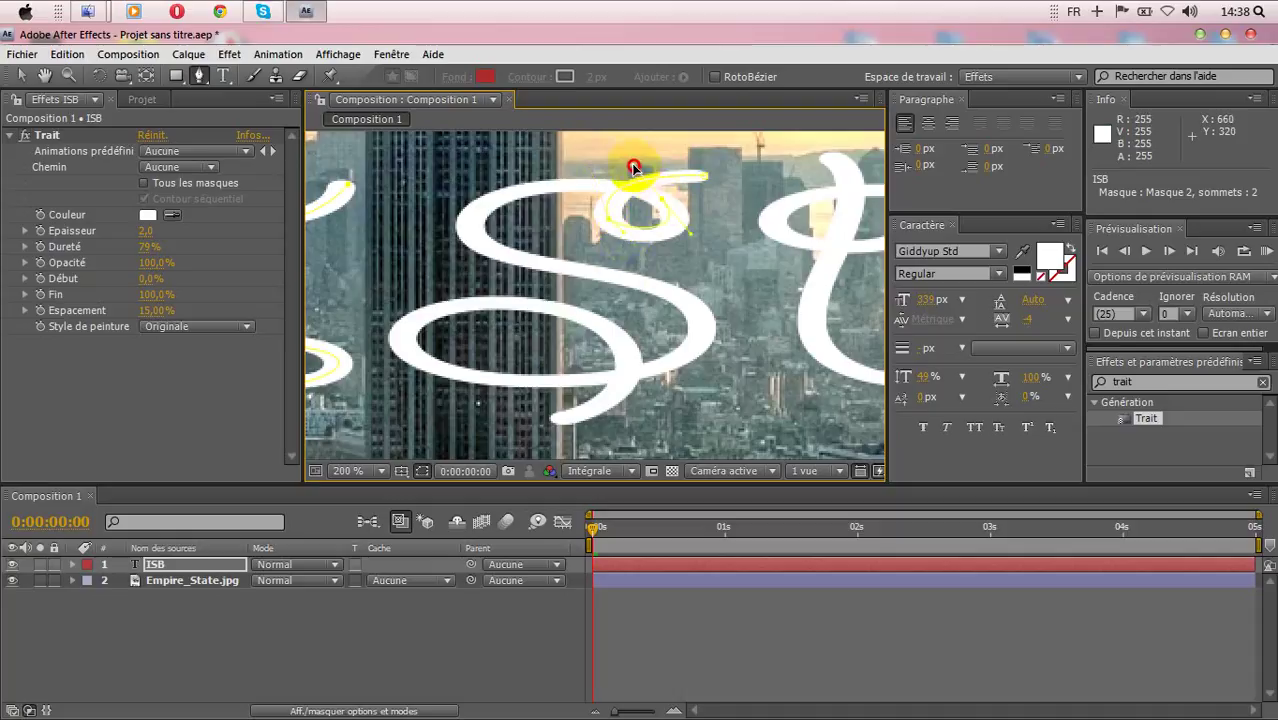
drag(634, 168, 625, 192)
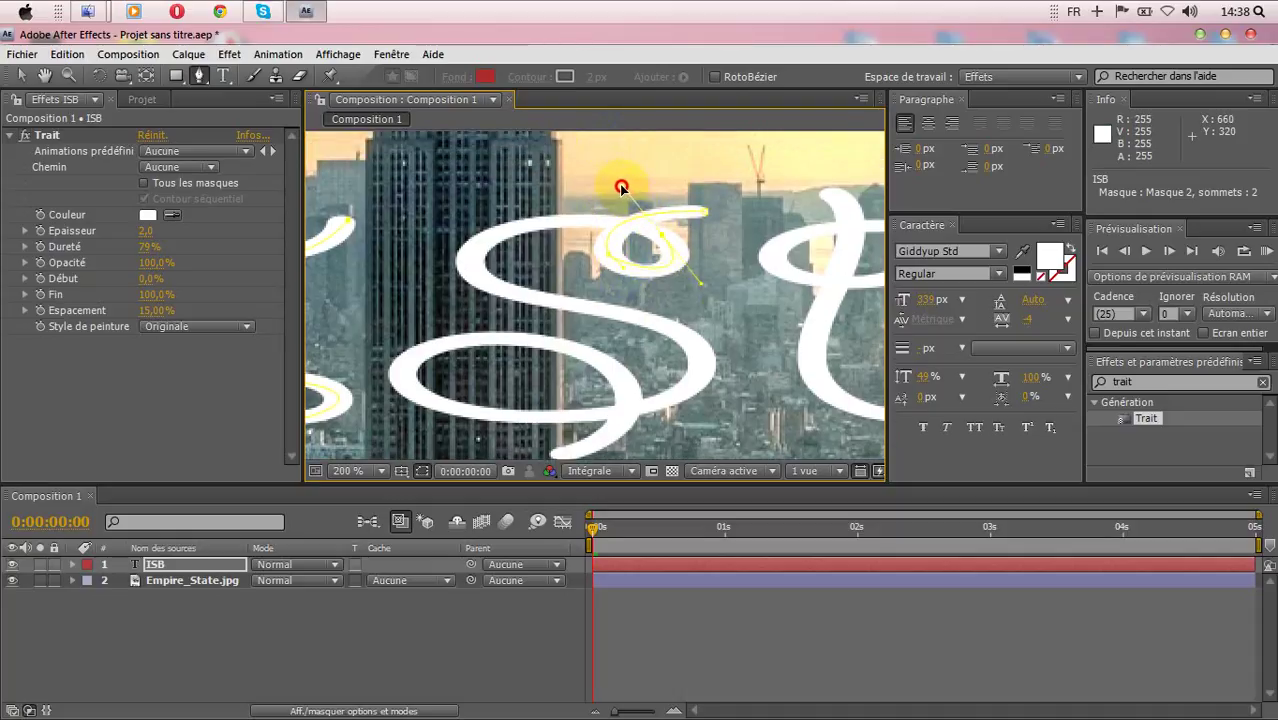
click(67, 54)
click(120, 76)
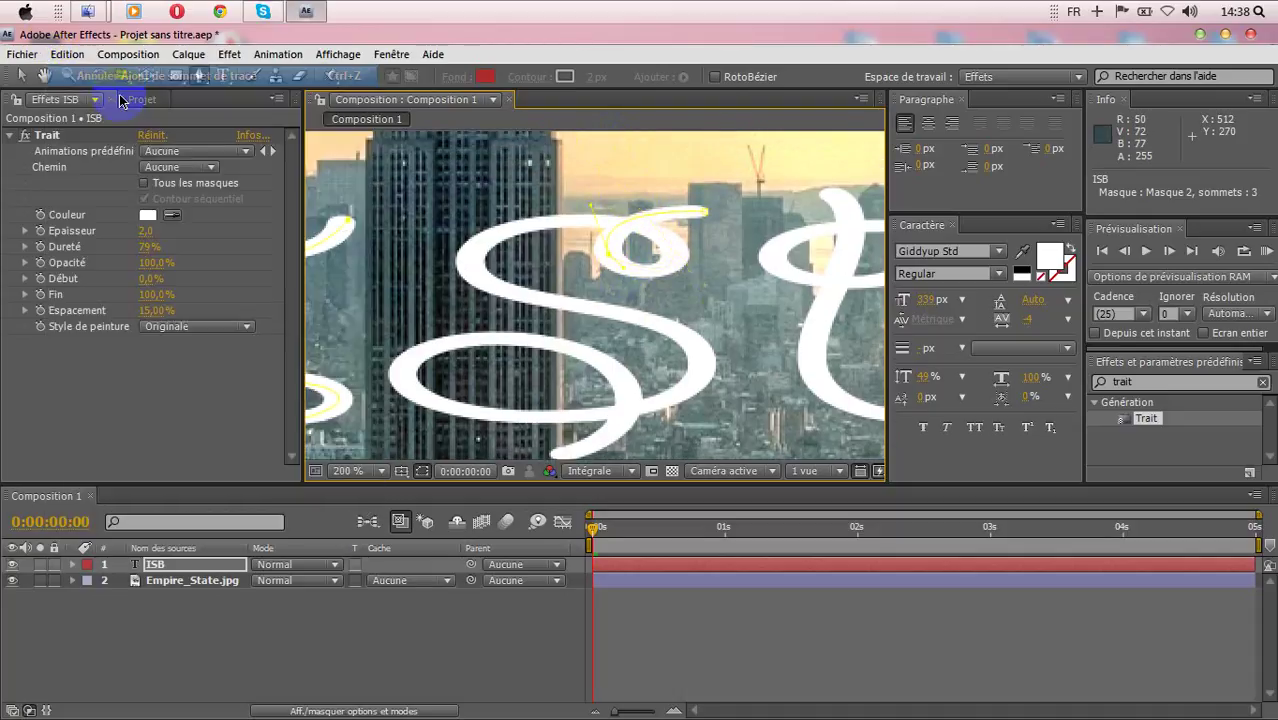
Continue the S's mask around the bottom of its small loop and back across the letter's top stroke
drag(683, 260, 741, 225)
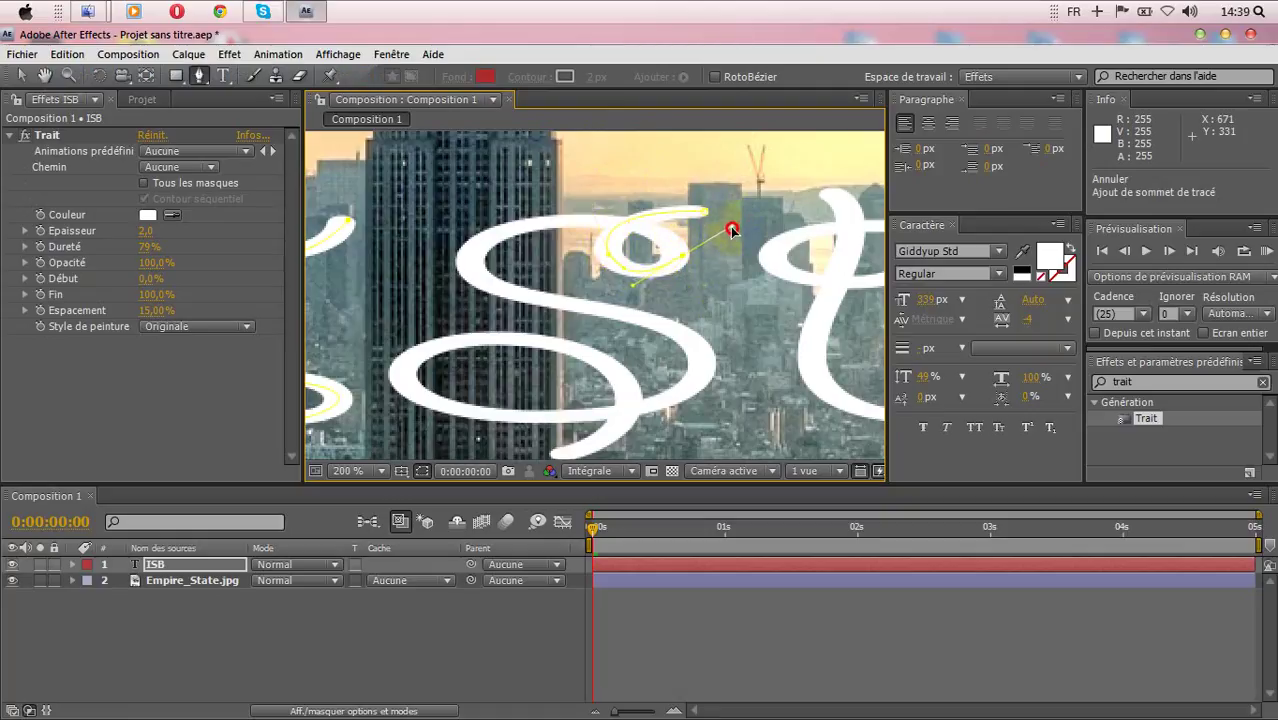
drag(732, 230, 684, 255)
click(527, 233)
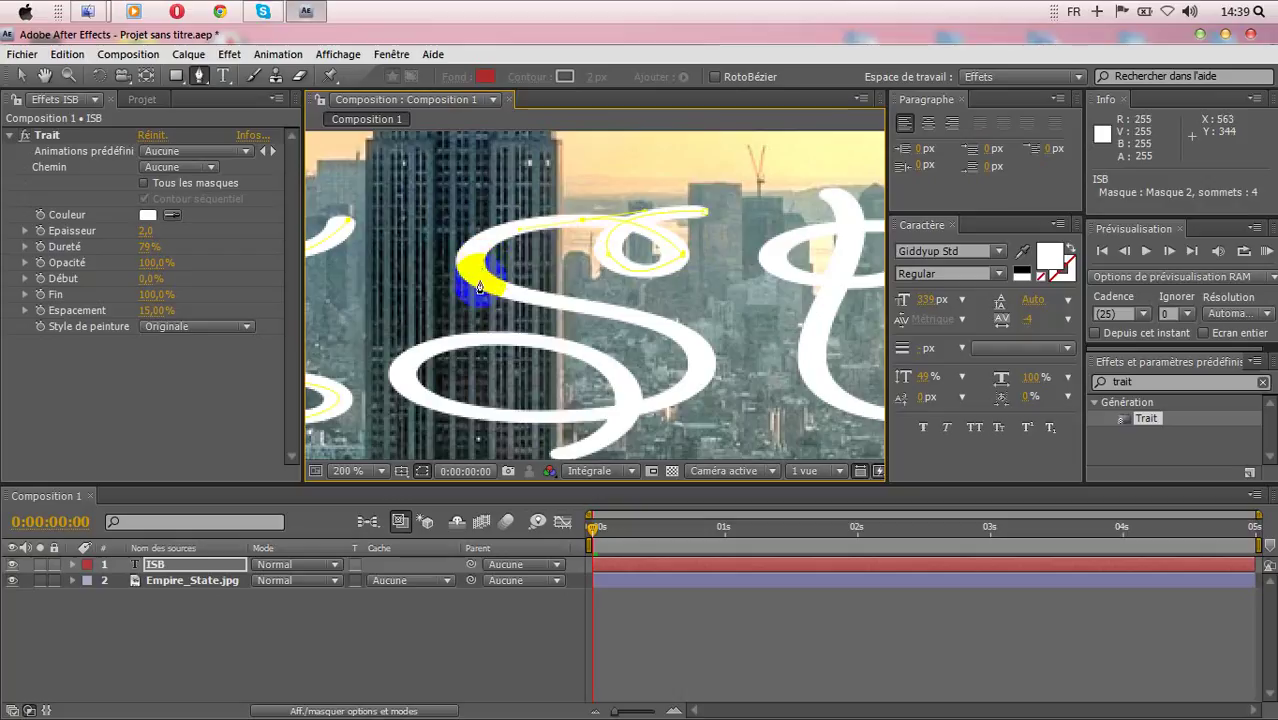
drag(479, 287, 493, 352)
click(67, 54)
click(90, 77)
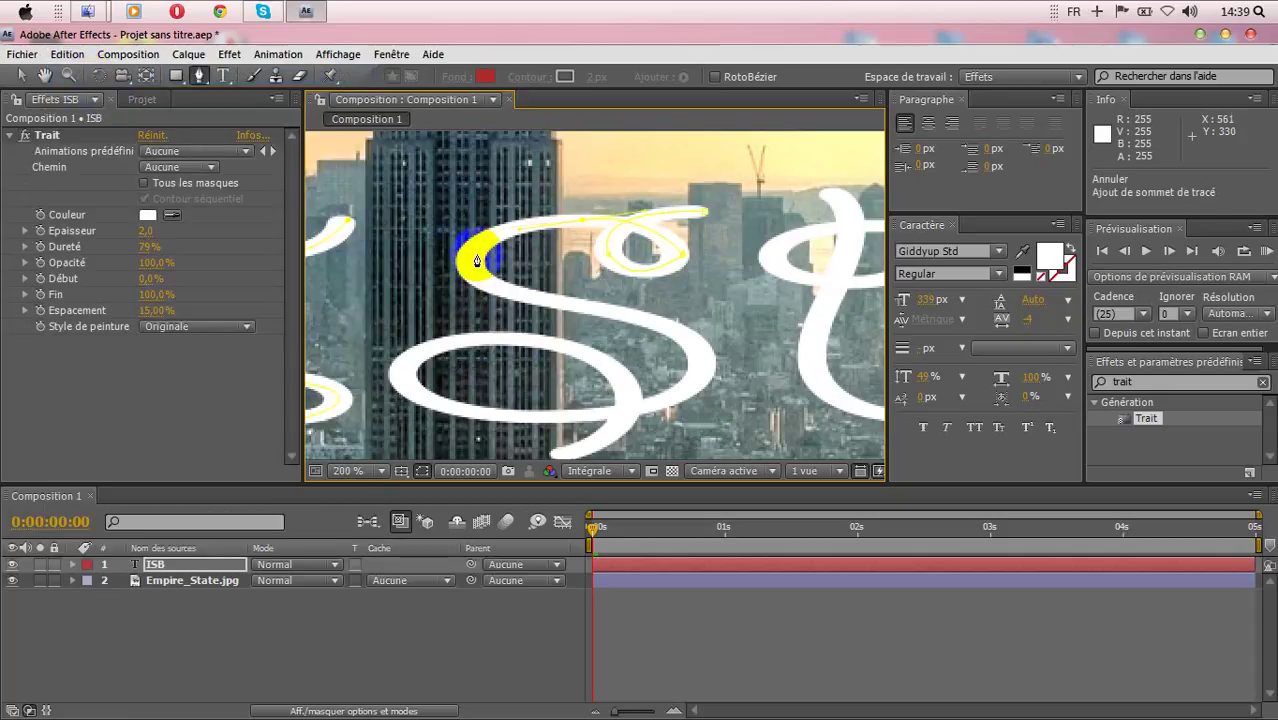
Add a curved mask point on the S's upper-left bend
mouse_move(467, 266)
mouse_down()
mouse_move(479, 300)
mouse_move(457, 314)
mouse_move(465, 282)
mouse_up()
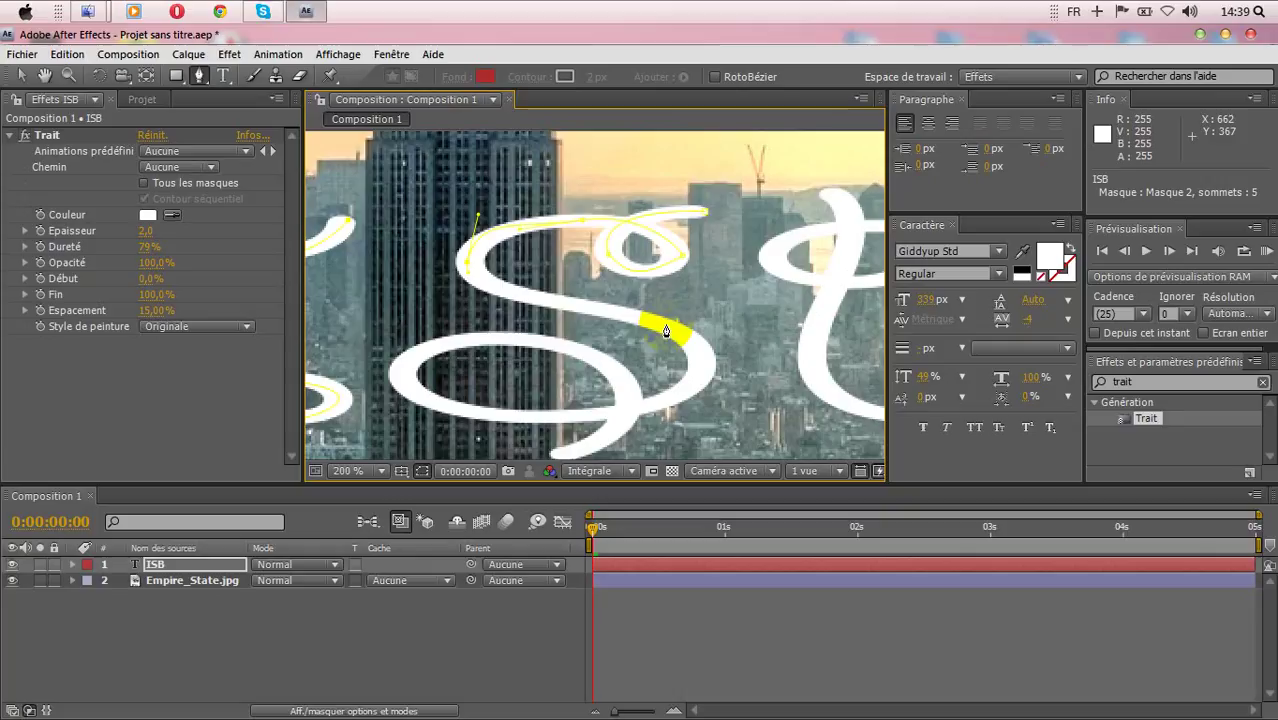
drag(667, 332, 769, 342)
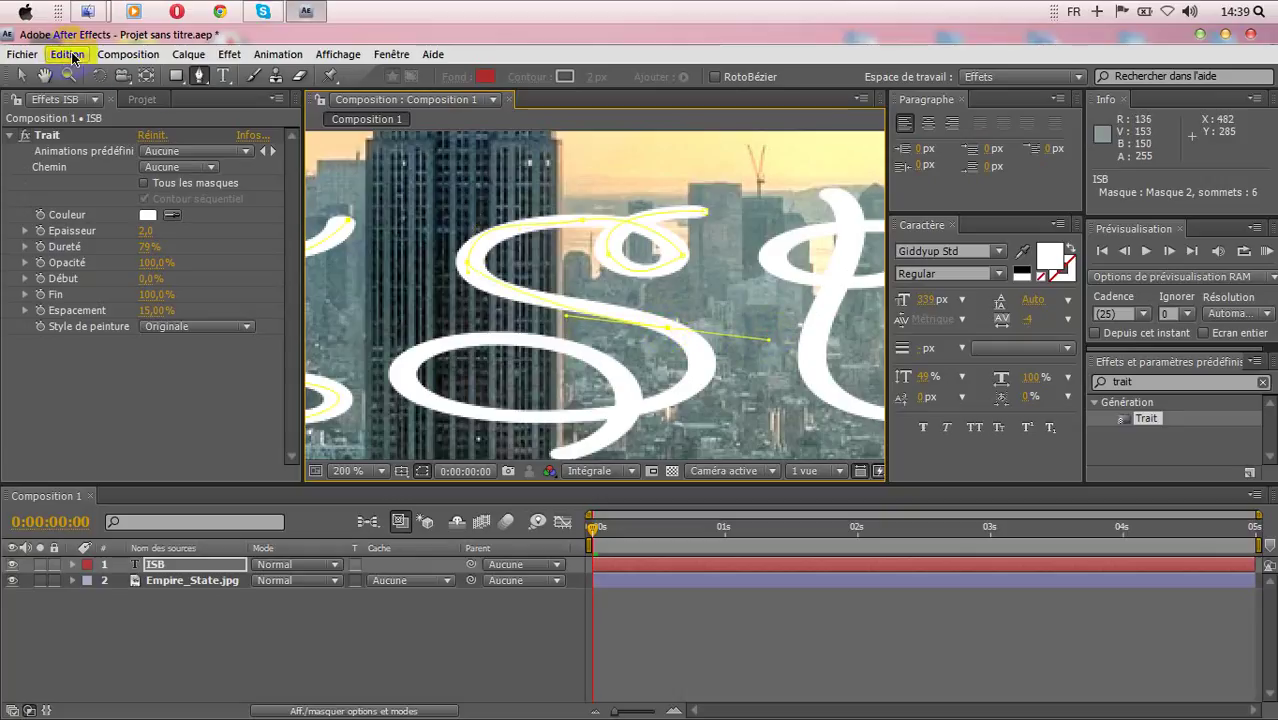
click(67, 54)
click(86, 76)
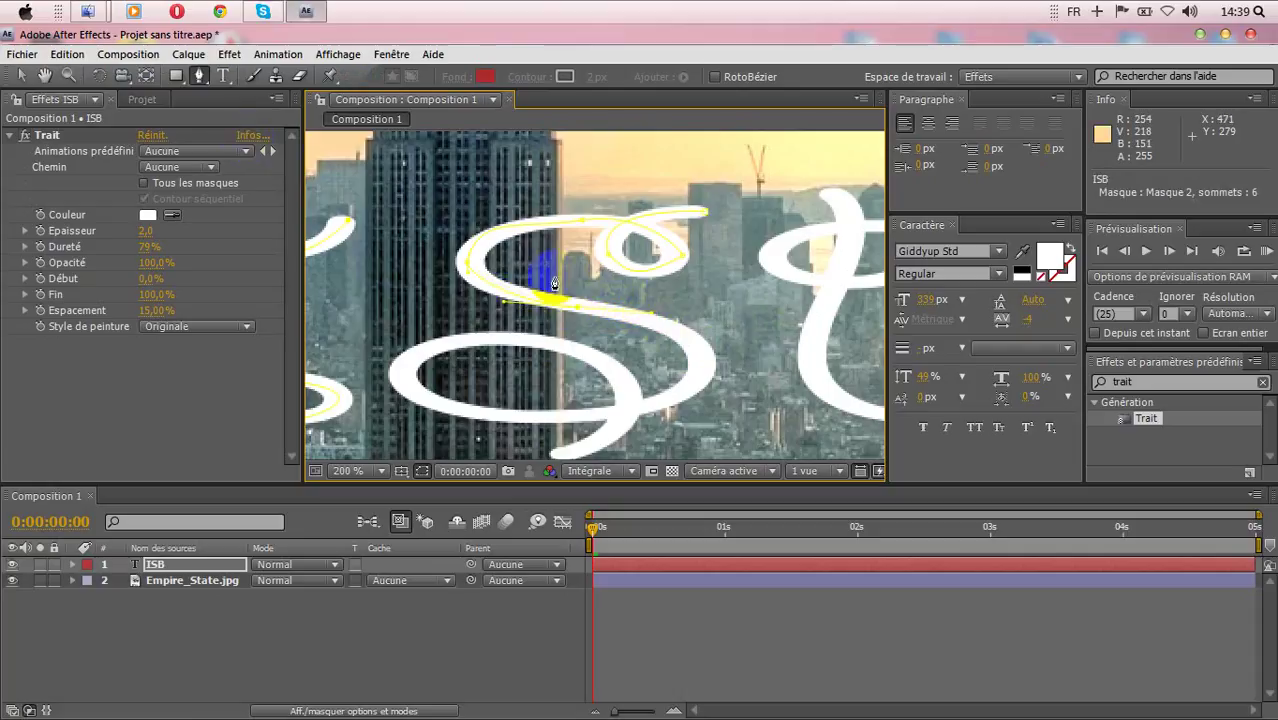
Extend the S's mask along its middle diagonal, around the lower-right bend and through the lower-left loop to that loop's top
drag(650, 313, 594, 314)
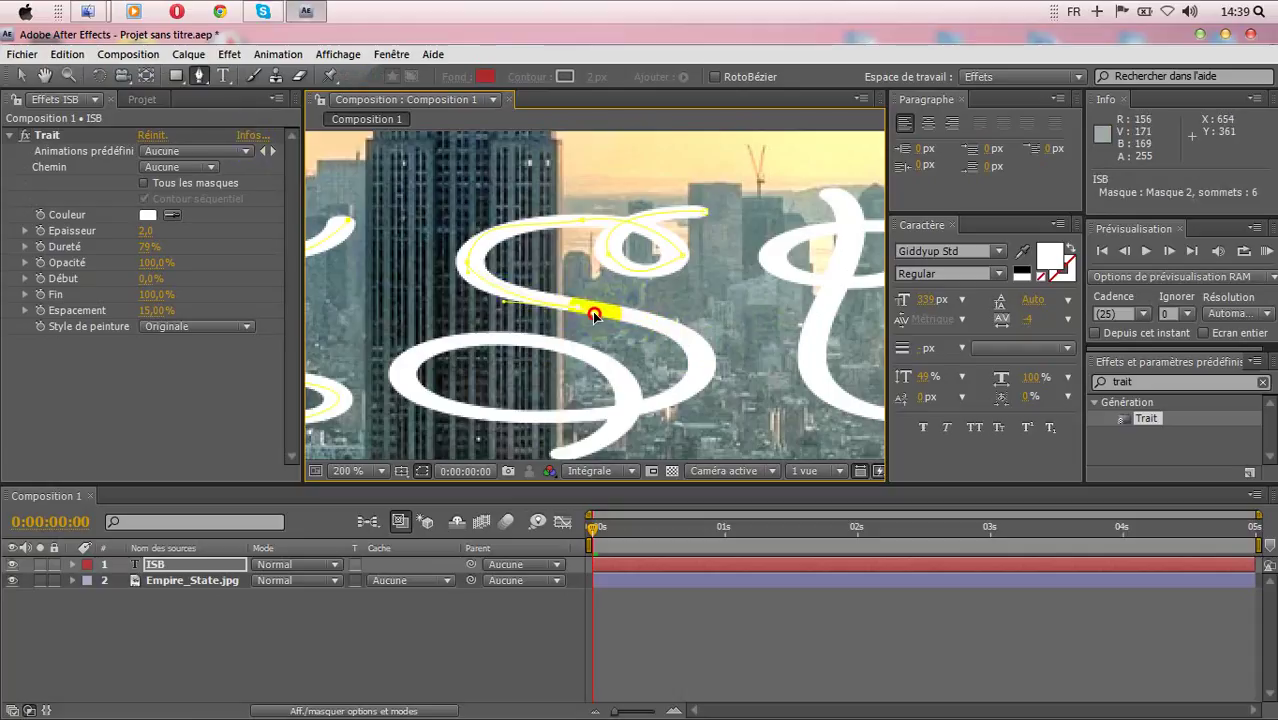
mouse_move(678, 404)
mouse_down()
mouse_move(608, 408)
mouse_move(562, 428)
mouse_move(593, 451)
mouse_move(590, 412)
mouse_up()
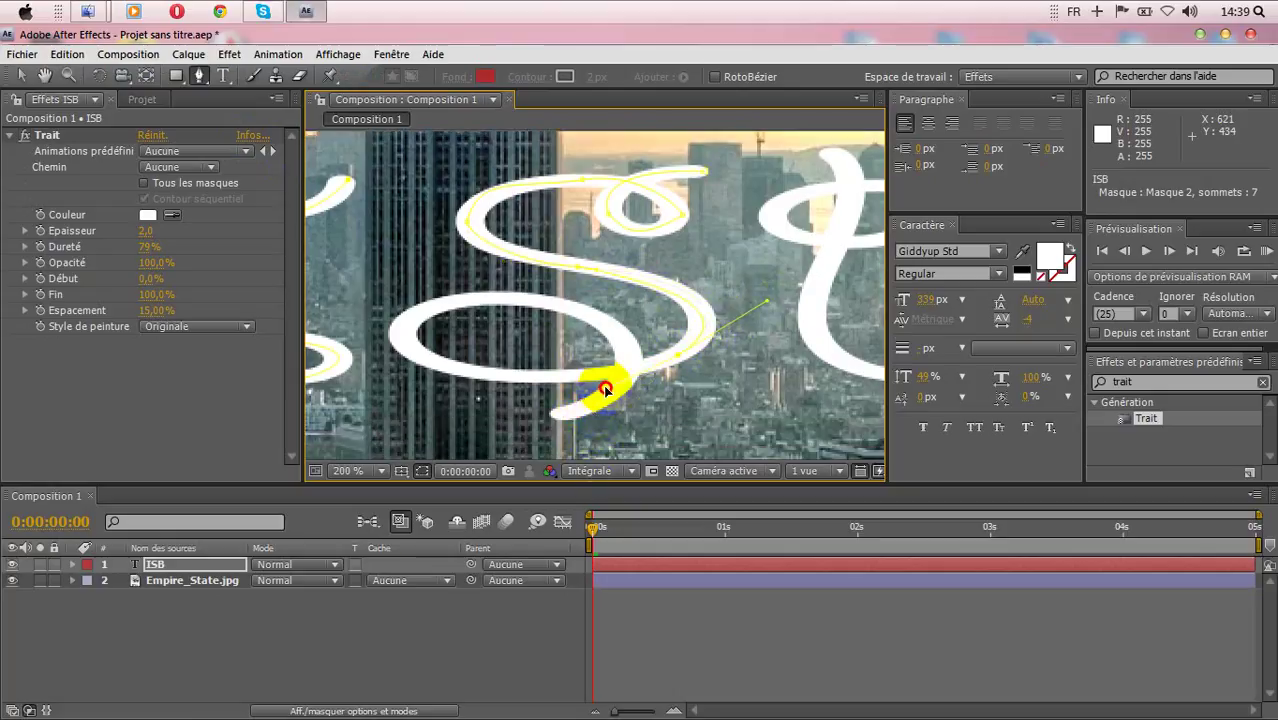
click(440, 371)
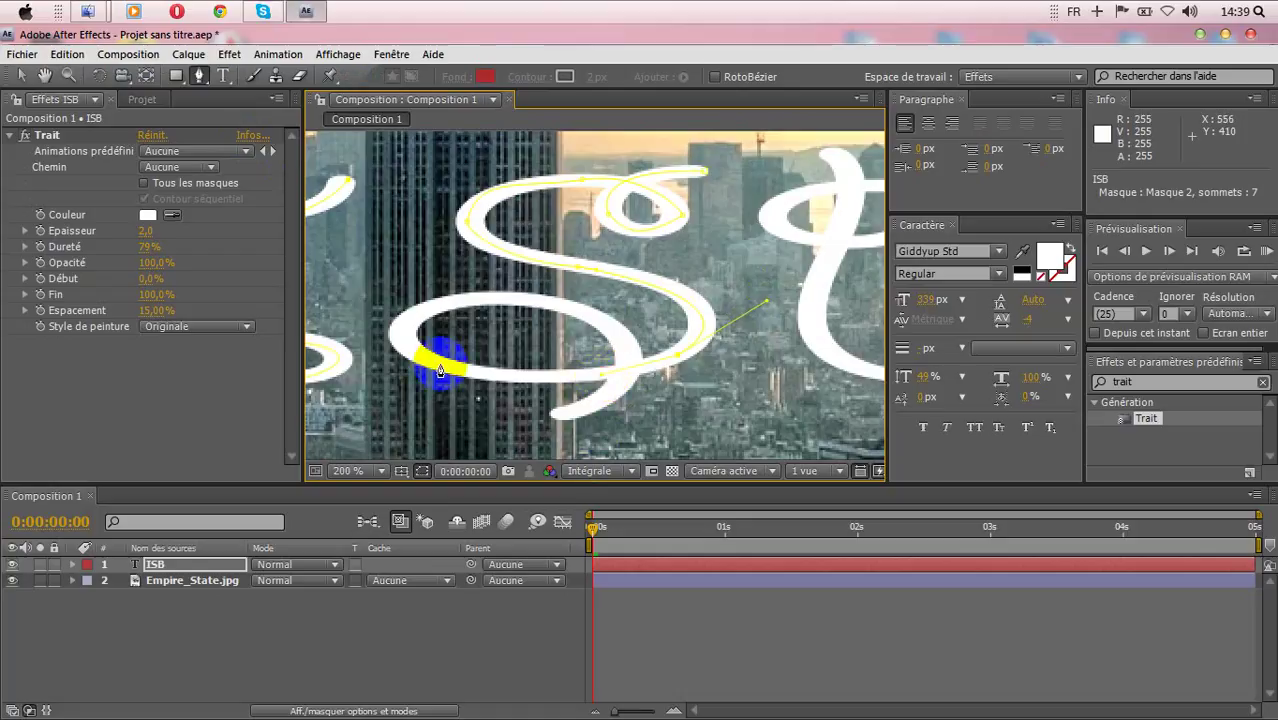
mouse_move(430, 367)
mouse_down()
mouse_move(408, 334)
mouse_move(348, 331)
mouse_up()
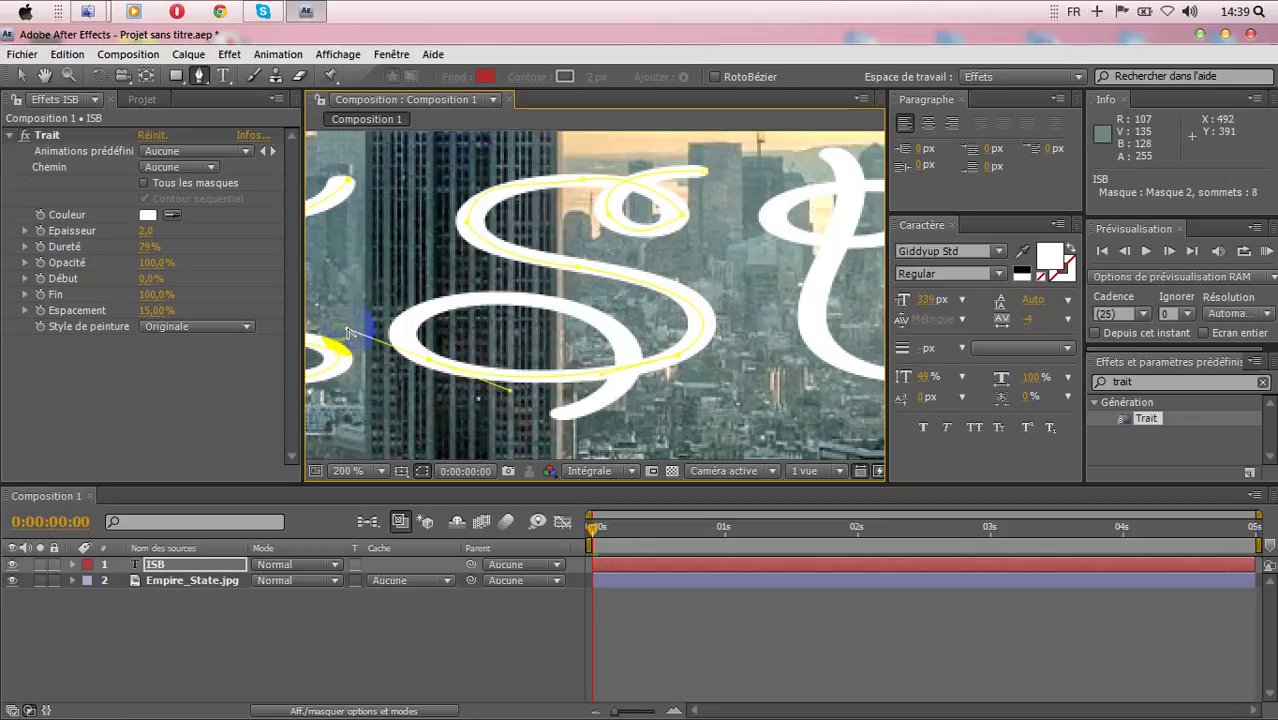
click(464, 312)
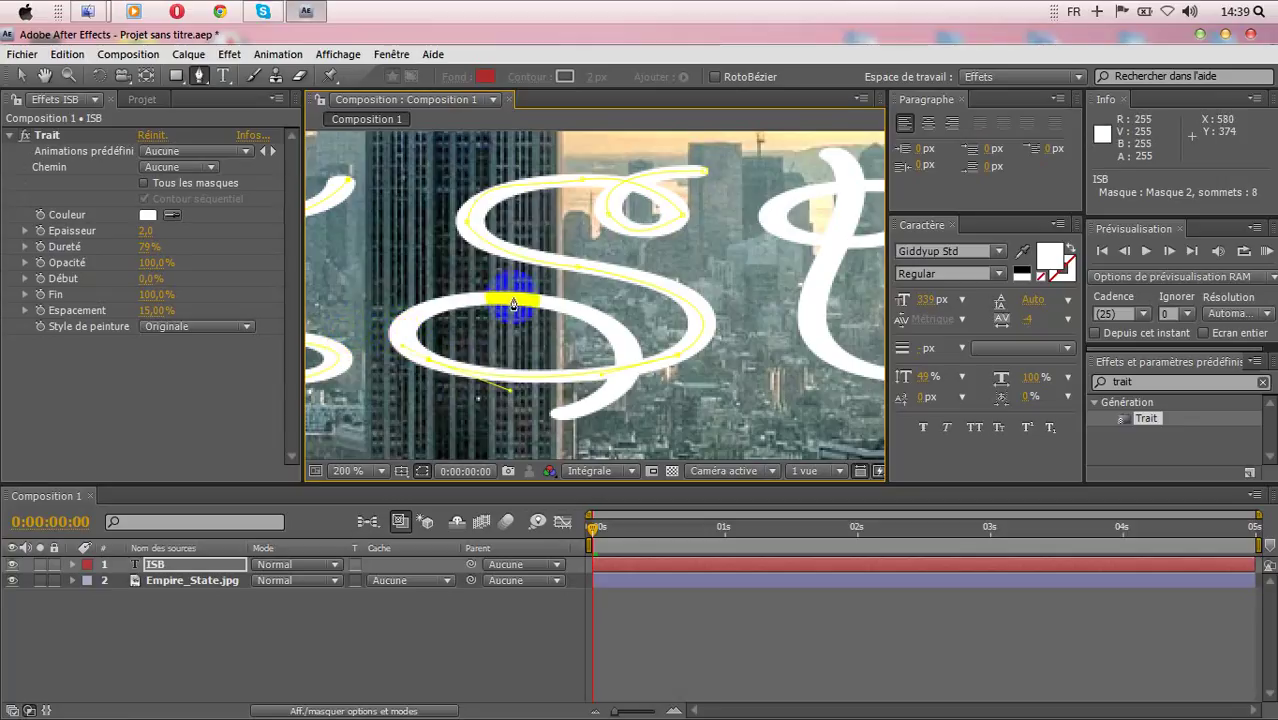
mouse_move(517, 305)
mouse_down()
mouse_move(588, 316)
mouse_move(633, 289)
mouse_move(676, 289)
mouse_move(535, 300)
mouse_up()
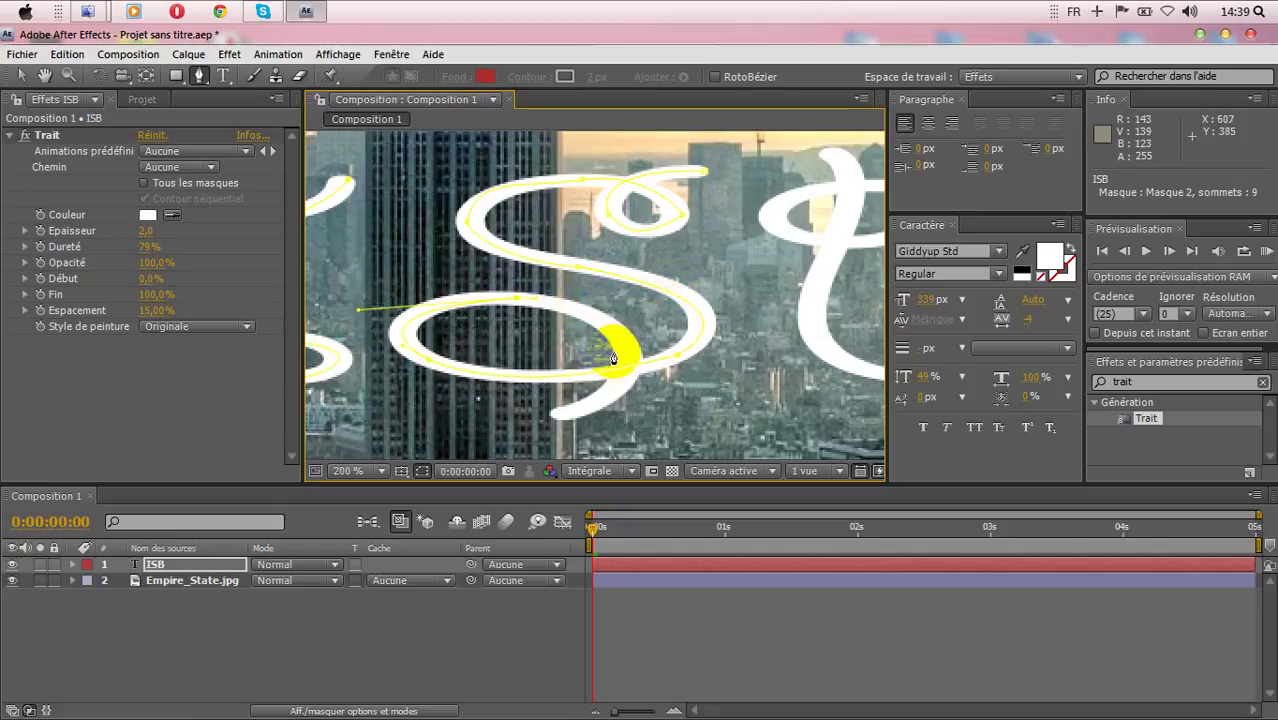
Complete the S's mask down the right side of the lower loop and out to the tip of its tail
scroll(540, 440, down, 3)
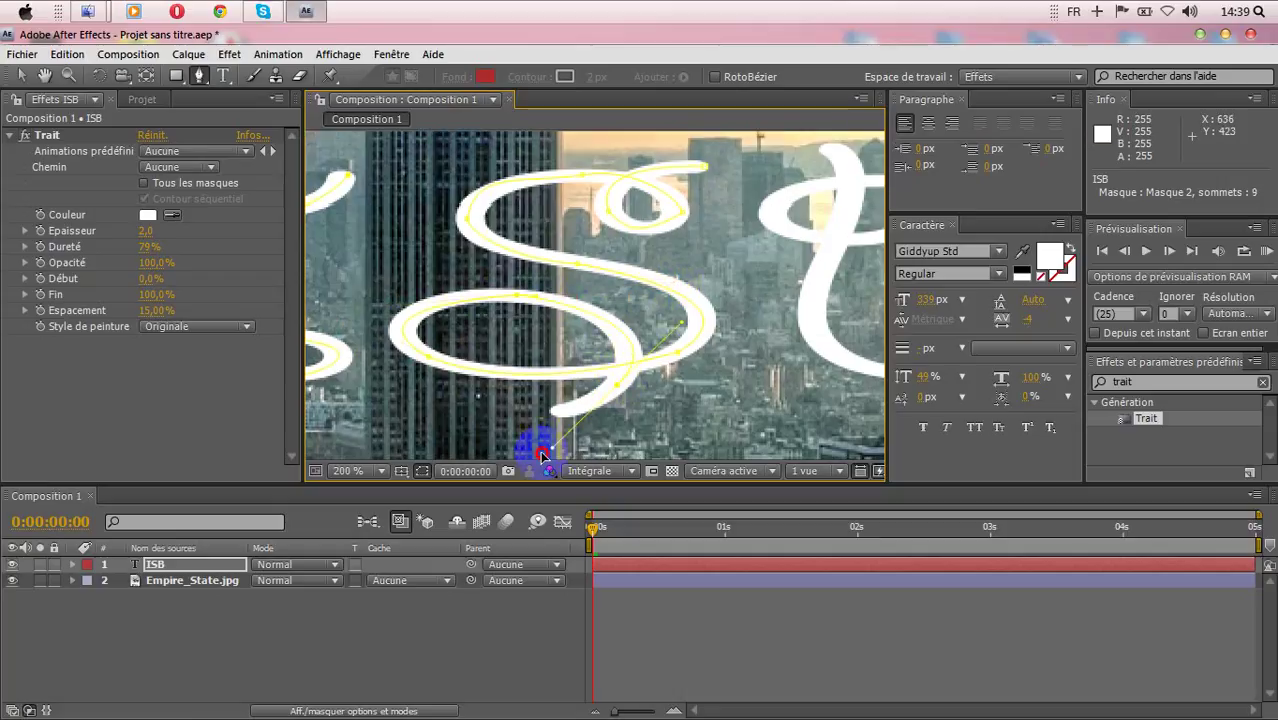
drag(551, 426, 602, 378)
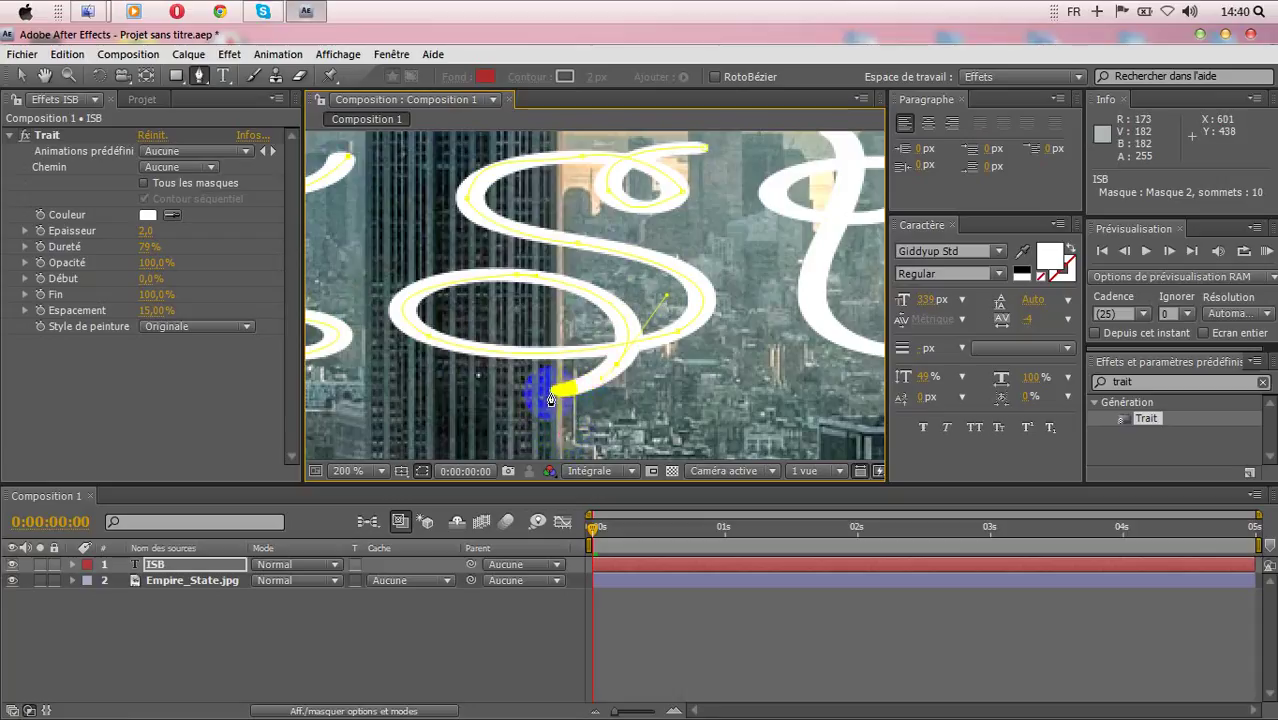
drag(544, 390, 576, 394)
Start a third mask at the top of the B's stem and trace it down the stem and along the curved base
click(740, 300)
key(space)
drag(737, 304, 527, 363)
click(613, 270)
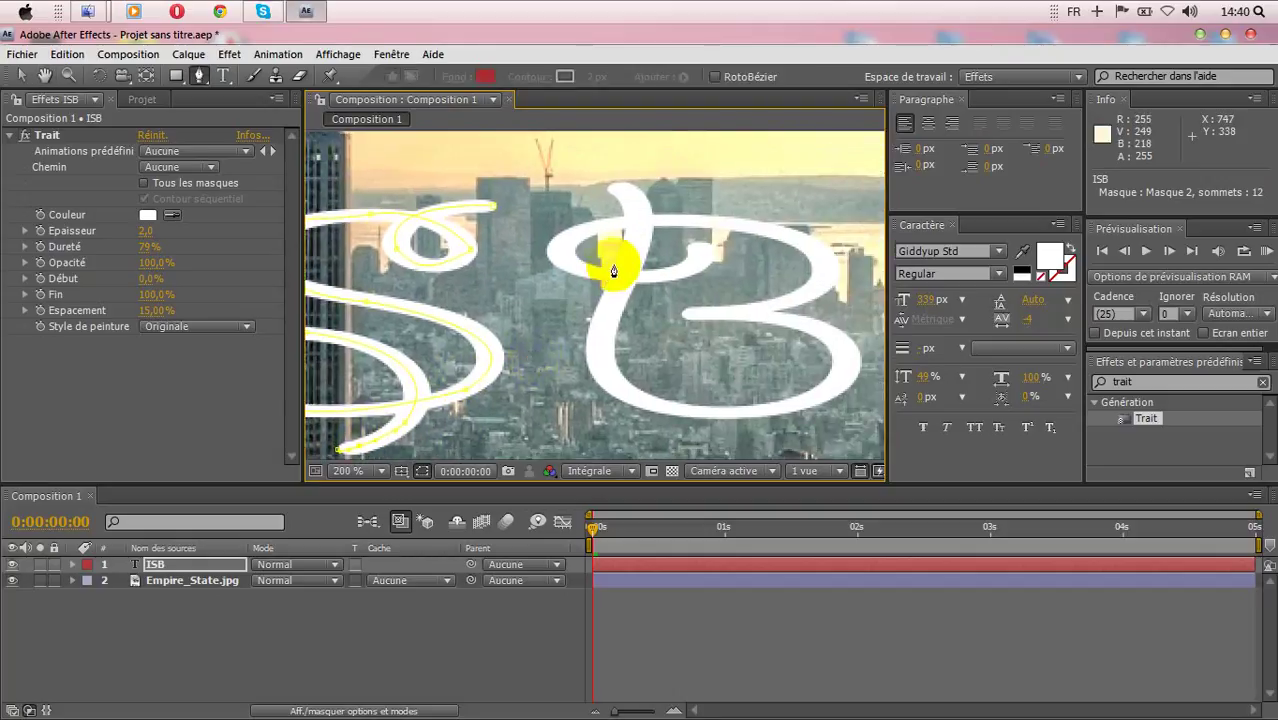
mouse_move(616, 251)
mouse_down()
mouse_move(700, 254)
mouse_move(618, 200)
mouse_move(622, 271)
mouse_move(605, 340)
mouse_move(537, 414)
mouse_move(519, 466)
mouse_move(603, 331)
mouse_move(601, 308)
mouse_up()
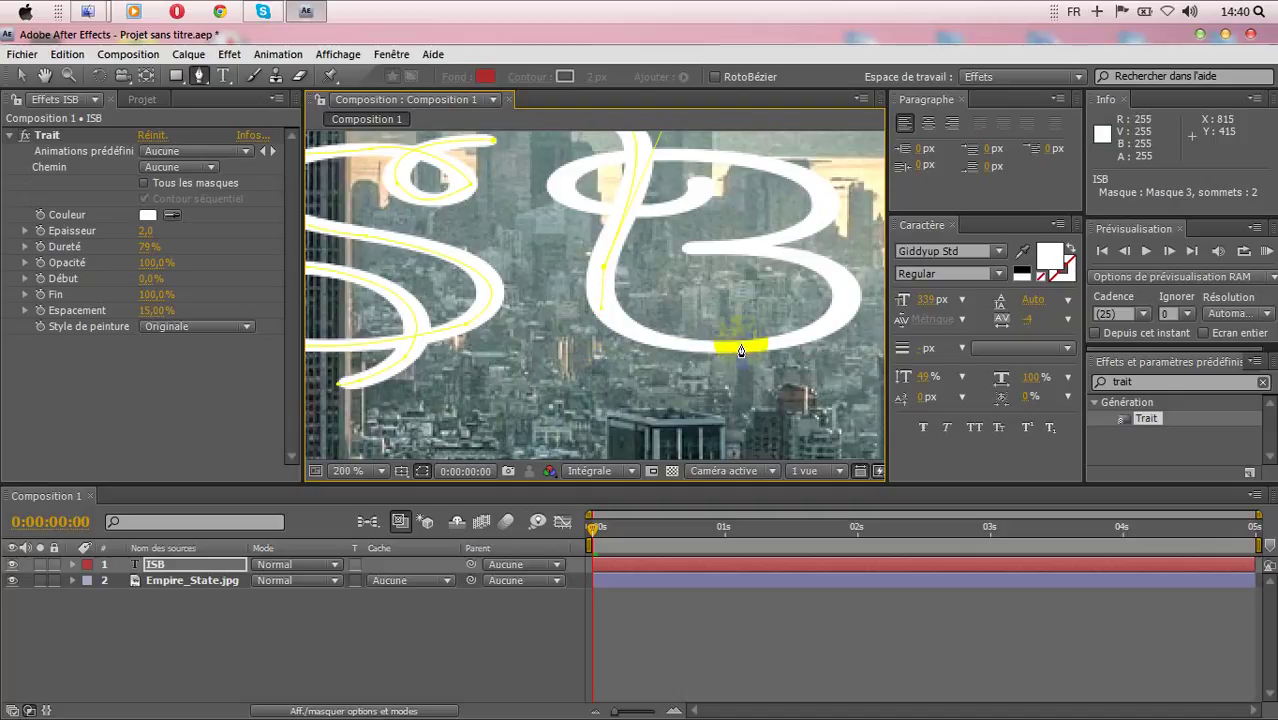
mouse_move(741, 351)
mouse_down()
mouse_move(842, 314)
mouse_move(847, 331)
mouse_move(874, 331)
mouse_move(840, 350)
mouse_up()
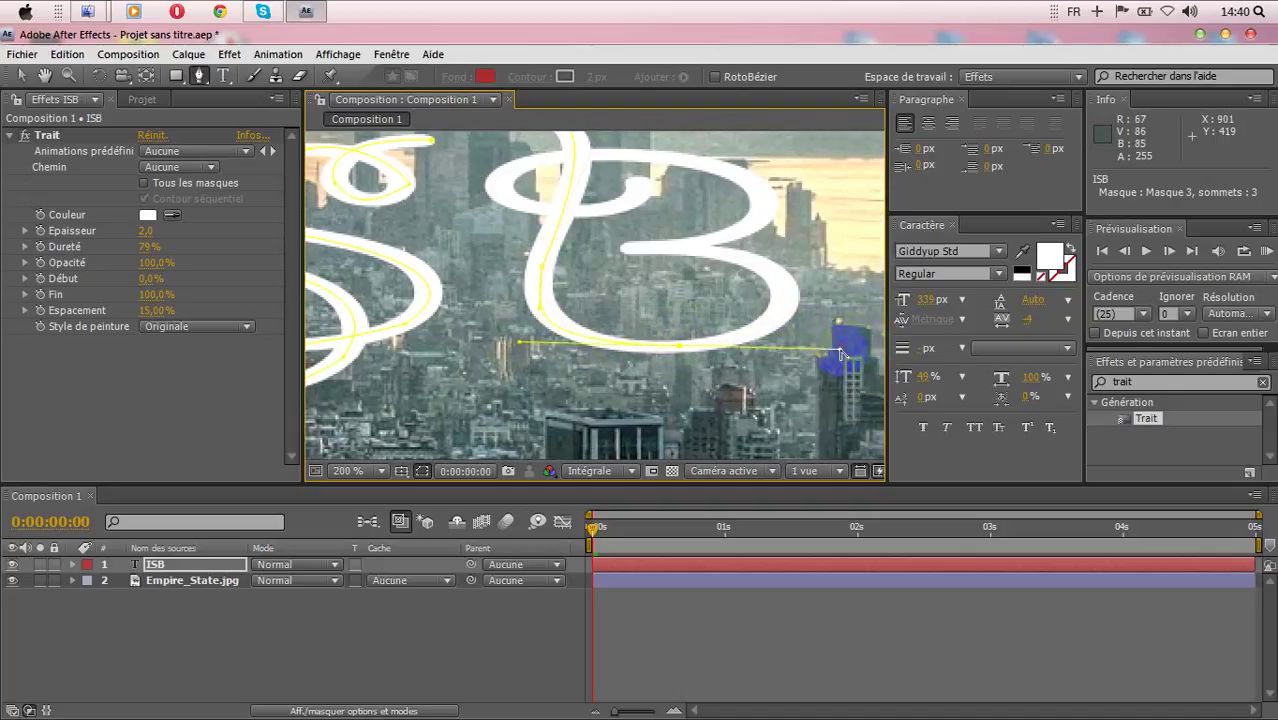
click(757, 334)
mouse_move(746, 297)
mouse_down()
mouse_move(713, 251)
mouse_move(642, 243)
mouse_move(620, 200)
mouse_move(608, 195)
mouse_move(609, 219)
mouse_move(598, 199)
mouse_up()
click(67, 54)
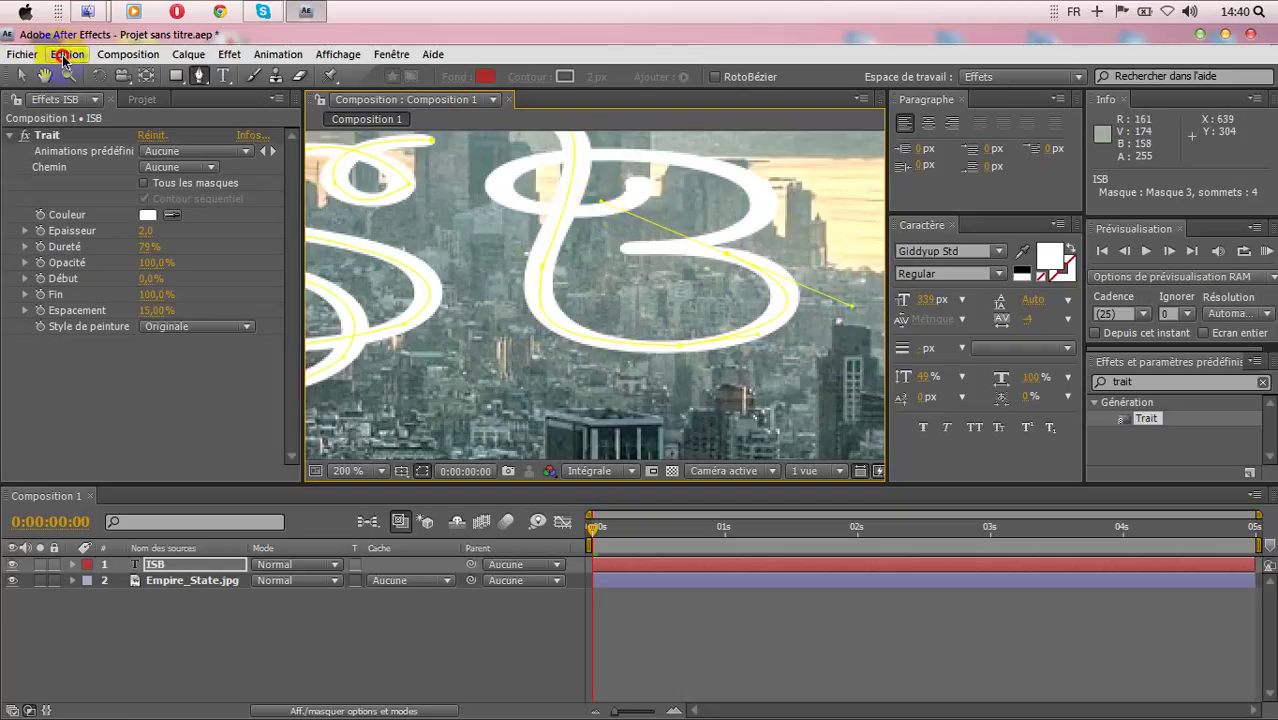
click(80, 72)
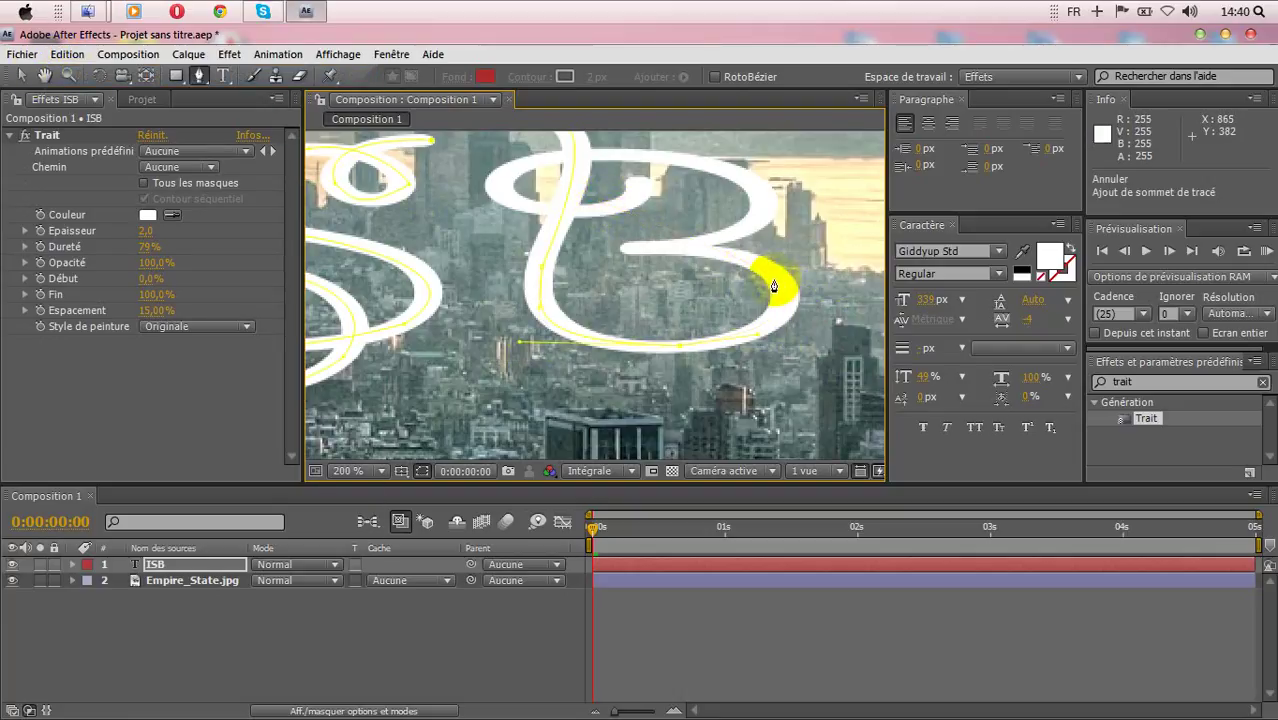
Continue the B's mask around the lower bowl to the middle notch and back up around the upper bowl
mouse_move(775, 277)
mouse_down()
mouse_move(745, 237)
mouse_move(765, 272)
mouse_up()
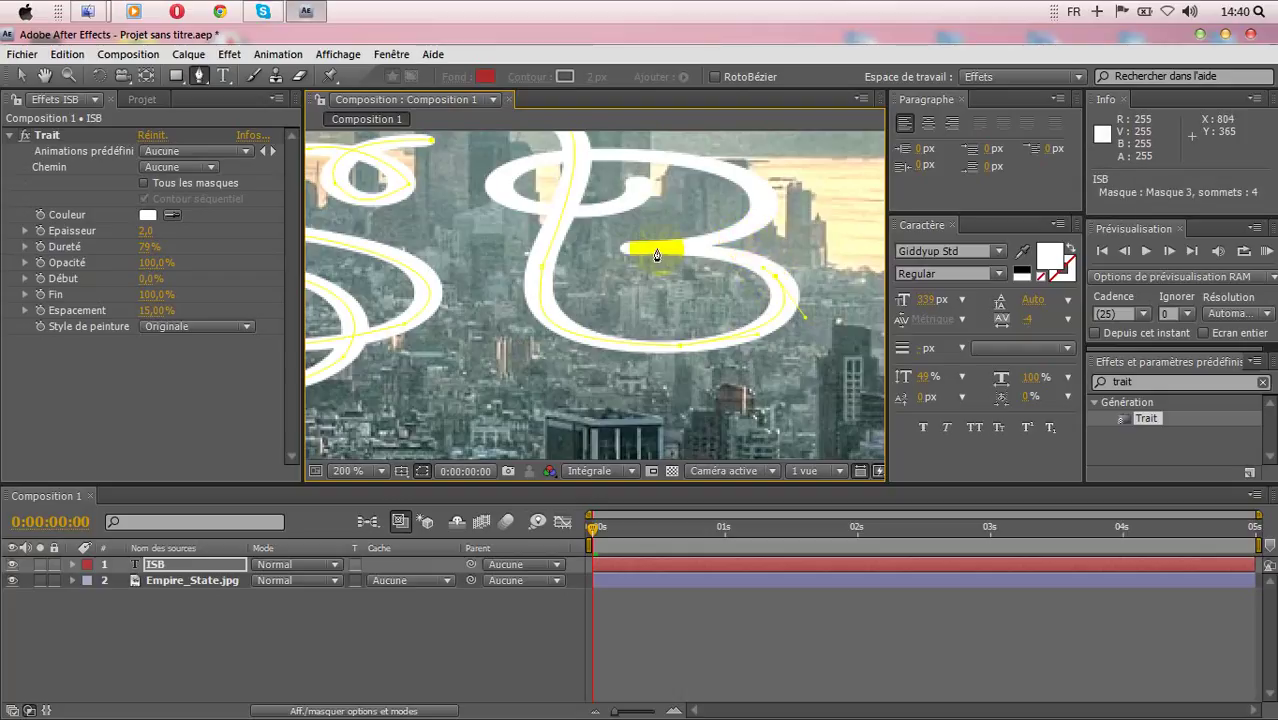
drag(622, 253, 590, 251)
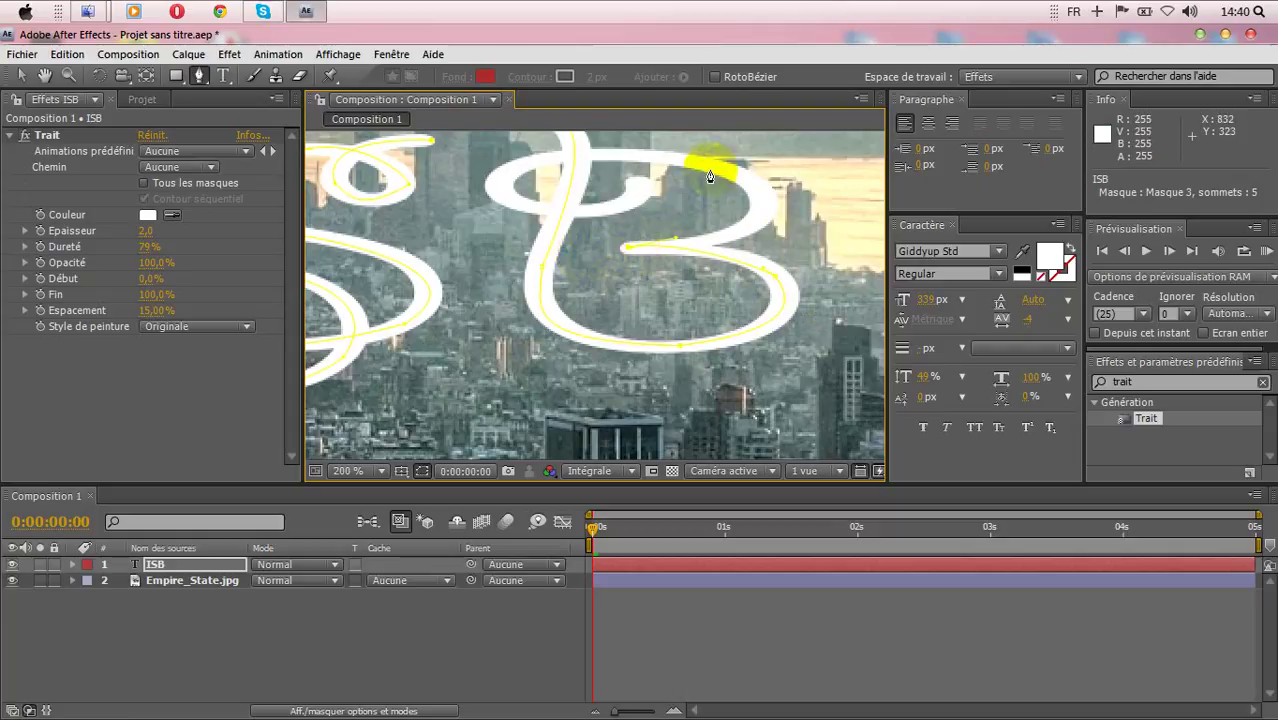
drag(709, 167, 560, 196)
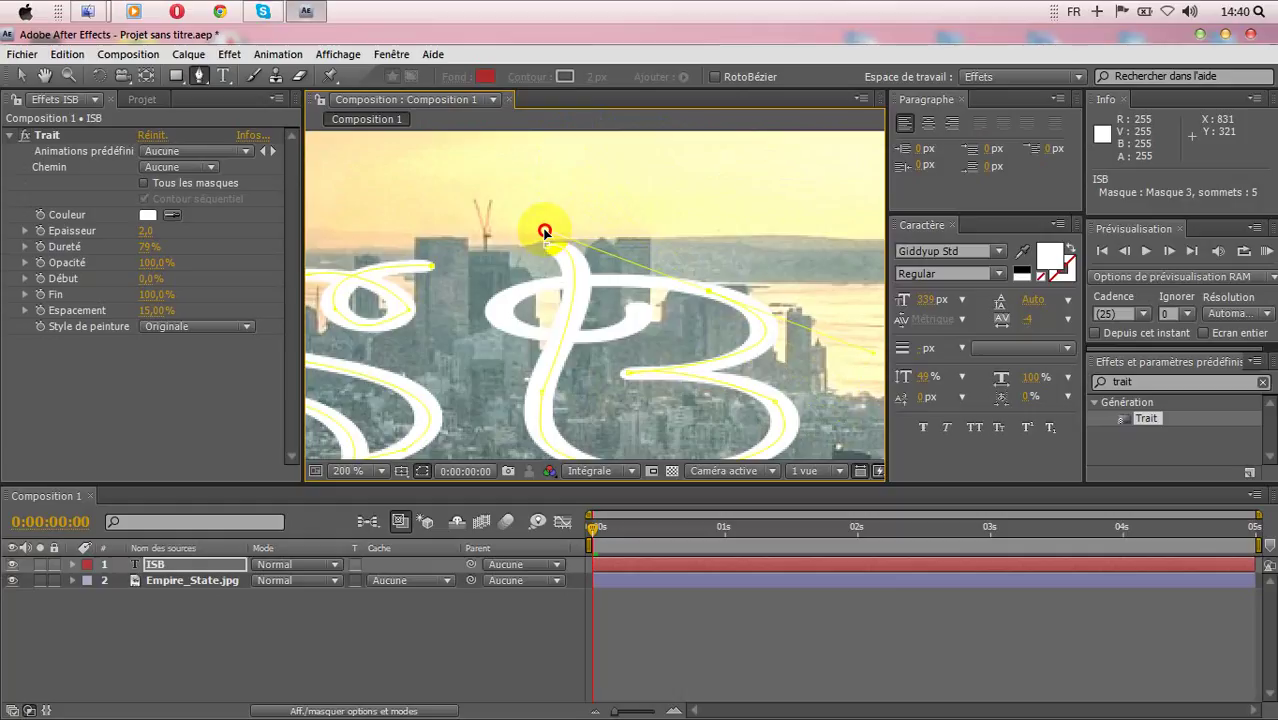
Complete the B's mask across the top stroke, around the left loop and through to the curled inner end
drag(545, 238, 466, 317)
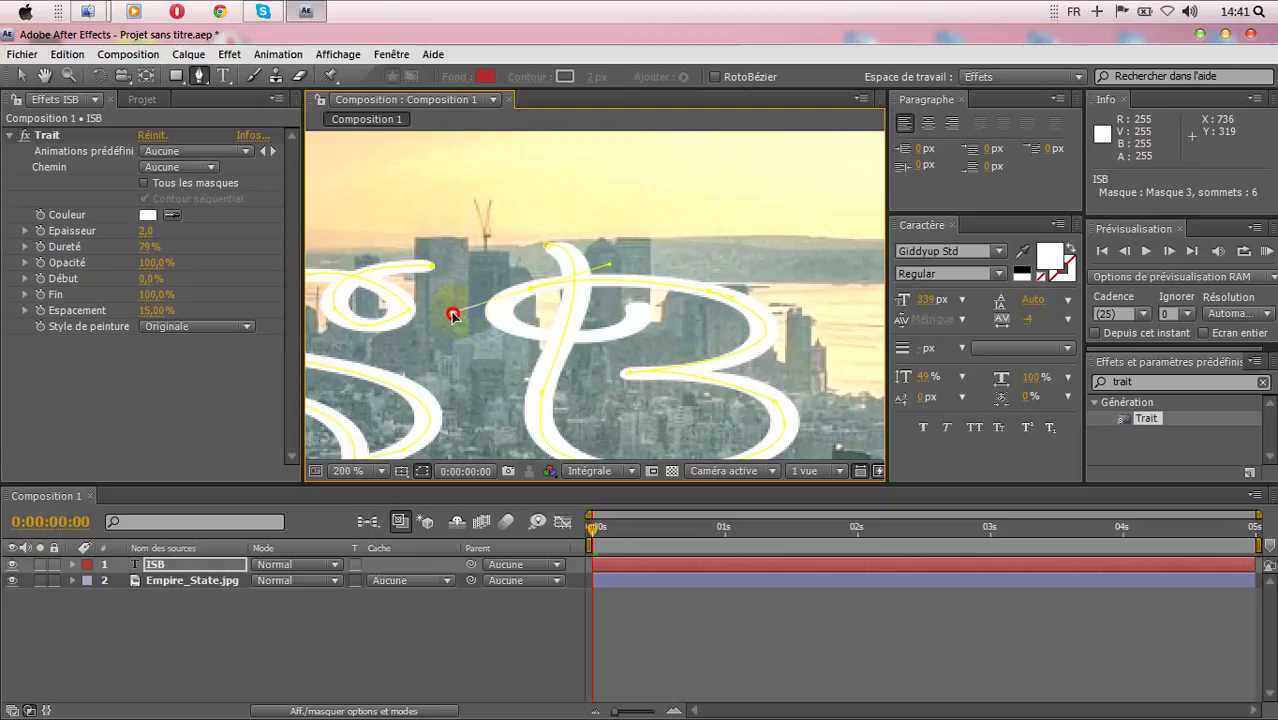
drag(452, 316, 452, 316)
click(531, 284)
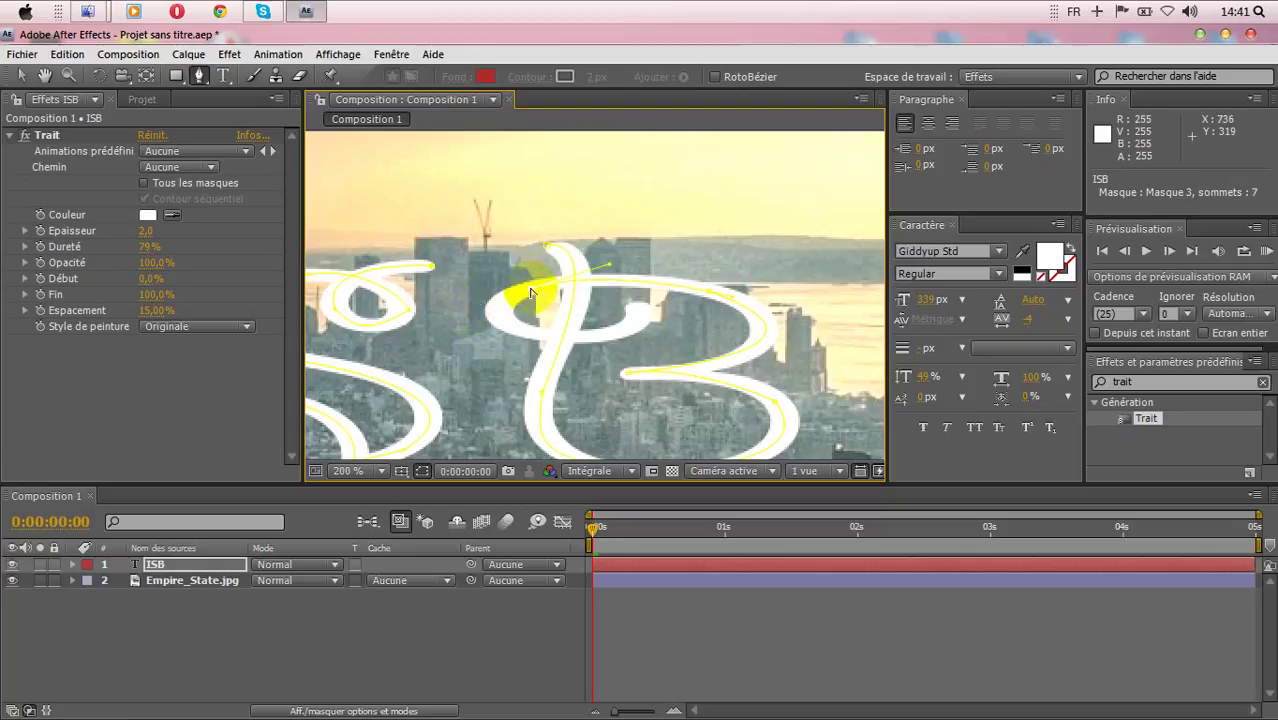
drag(555, 342, 671, 283)
click(602, 337)
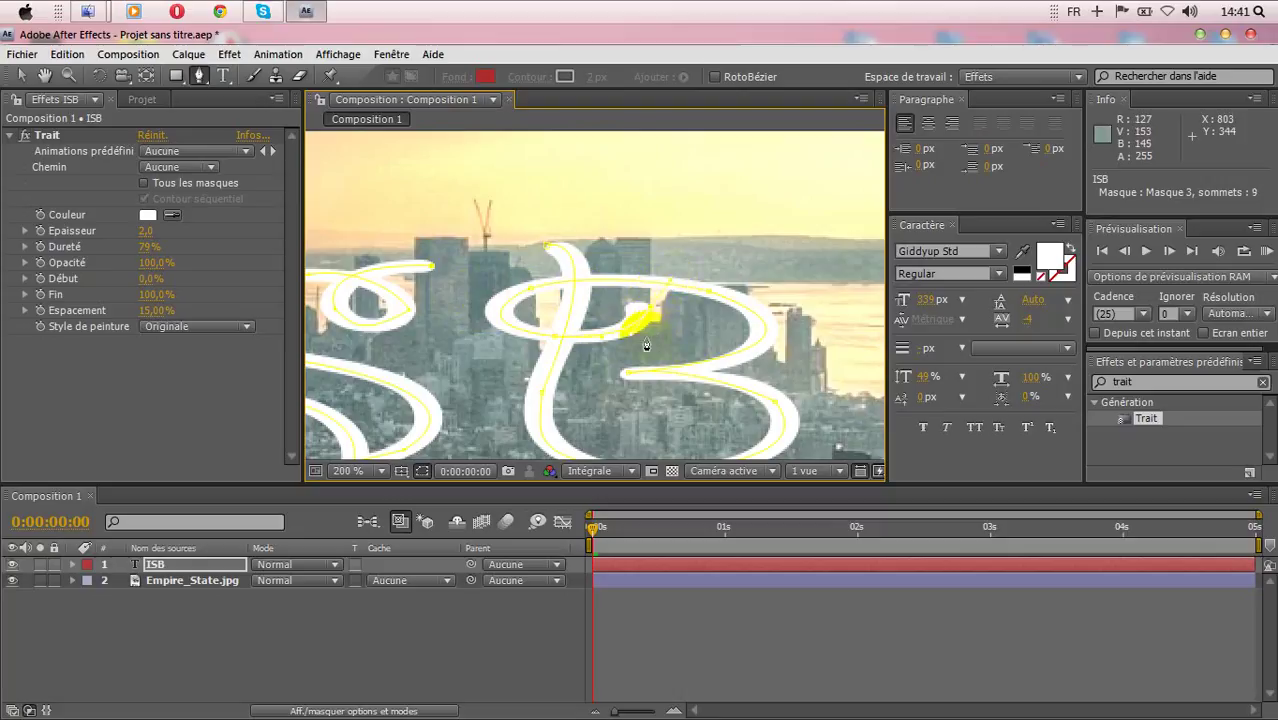
Select the ISB layer and enable Tous les masques in its Trait effect
key(space)
drag(453, 288, 612, 268)
key(g)
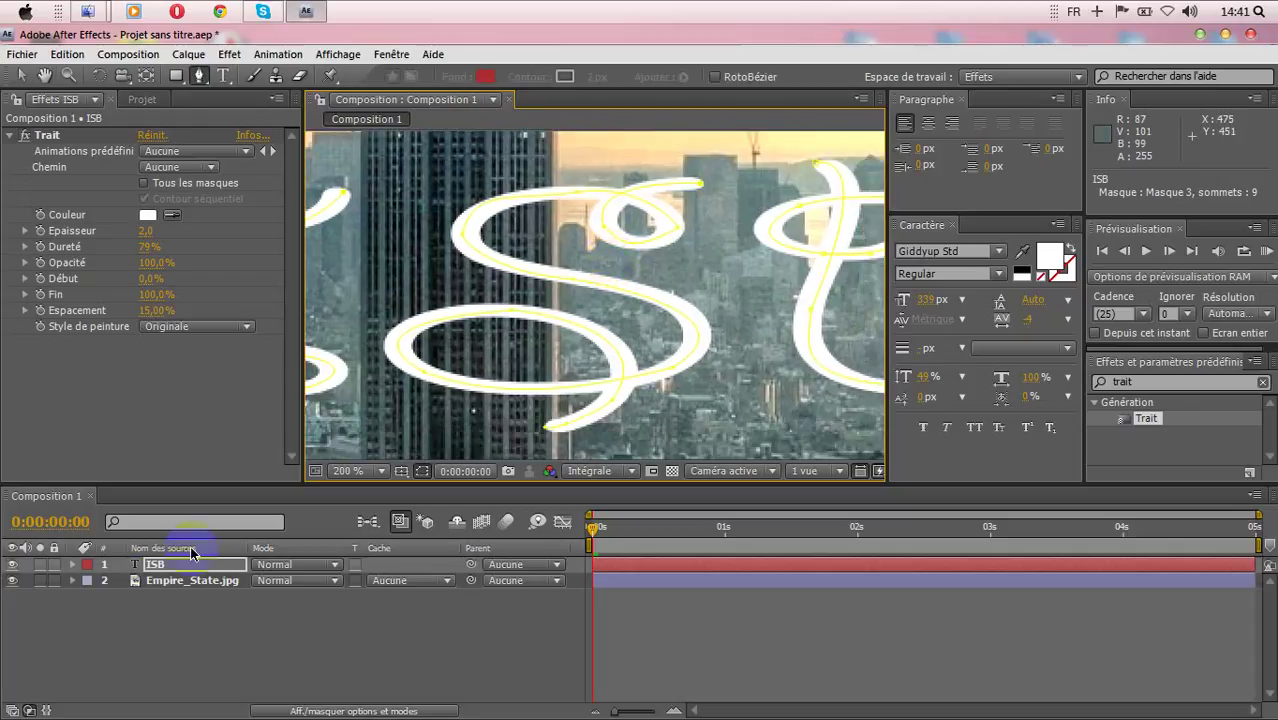
click(152, 566)
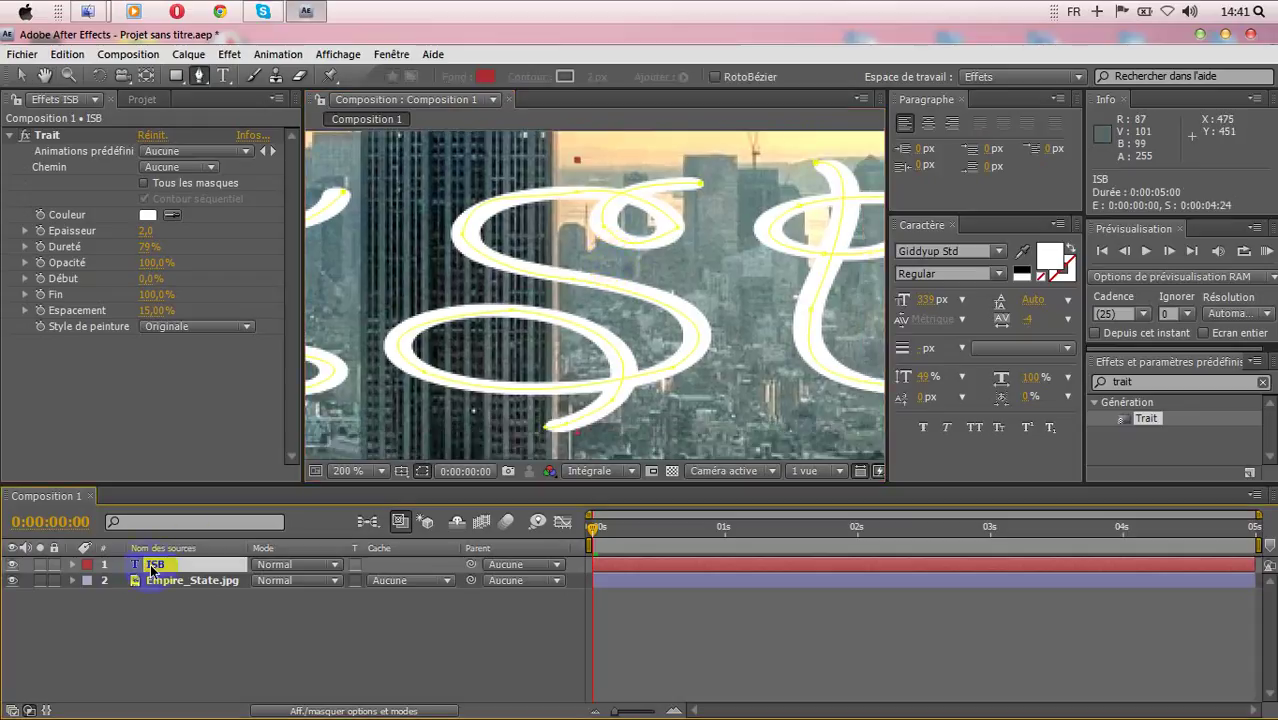
click(143, 186)
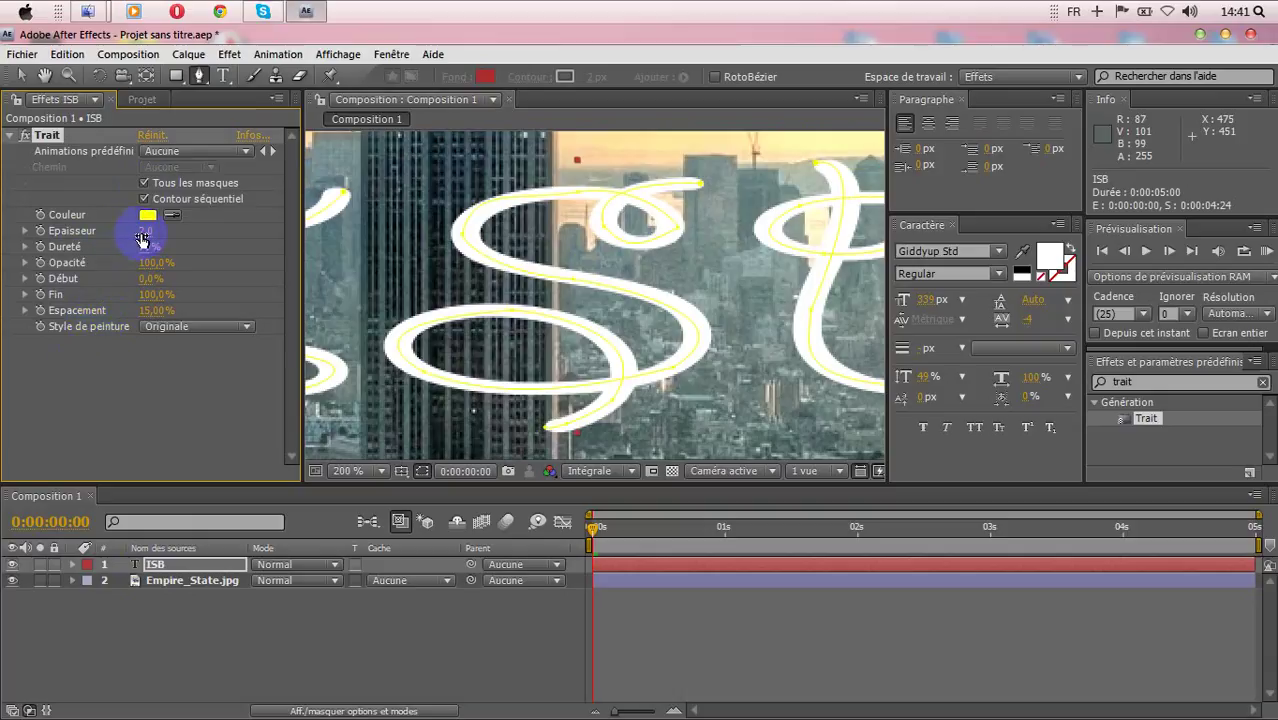
Set the Trait effect's Epaisseur to 13 so the stroke fully covers the ISB letters
drag(142, 236, 173, 231)
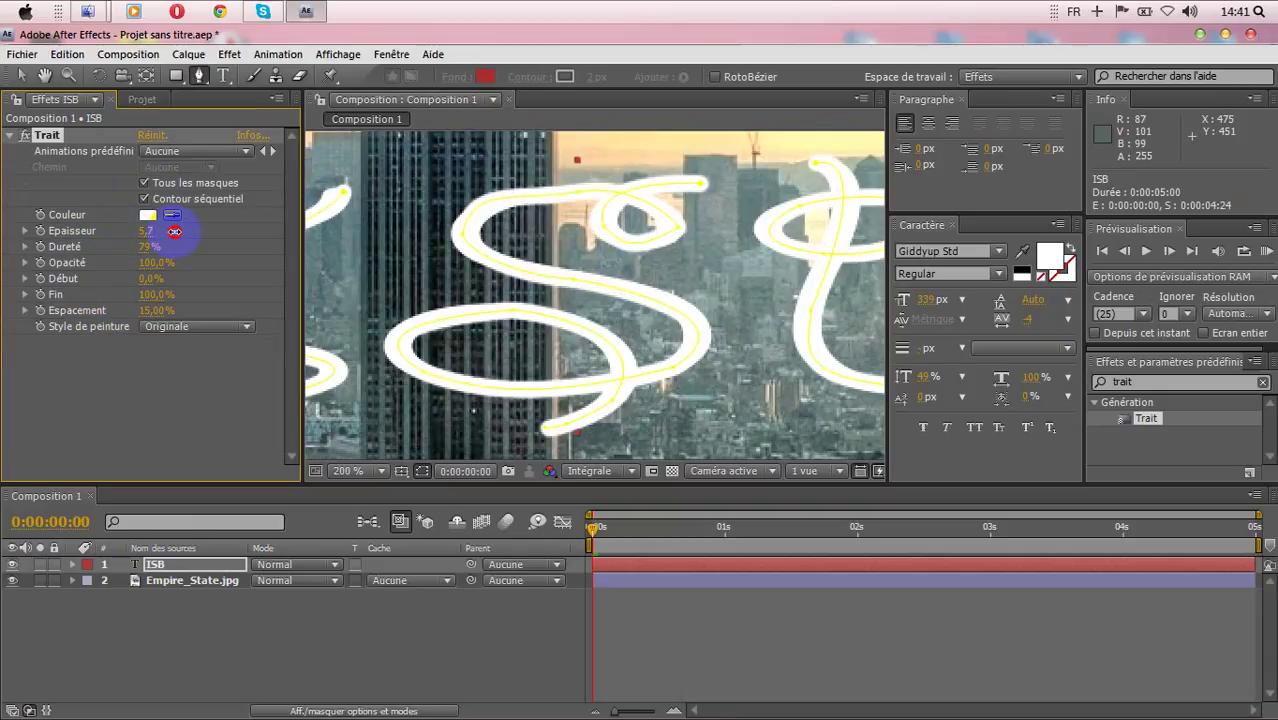
click(149, 231)
text(1)
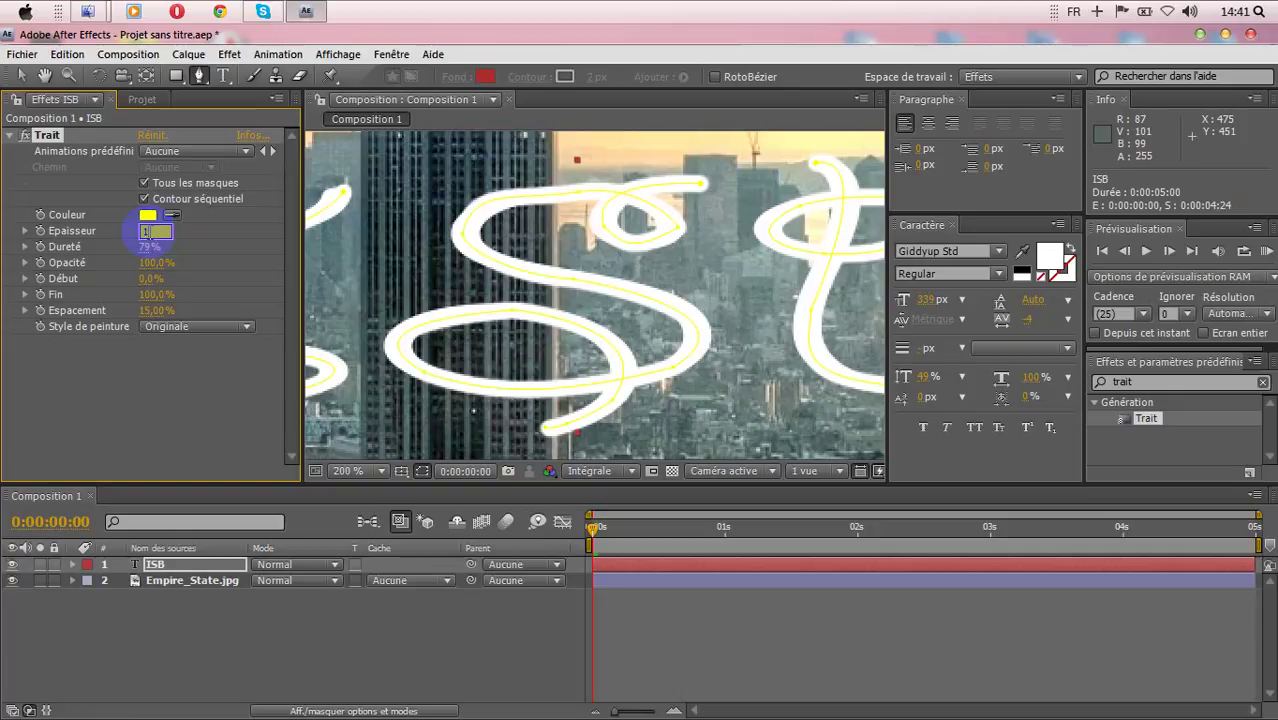
text(3)
key(Return)
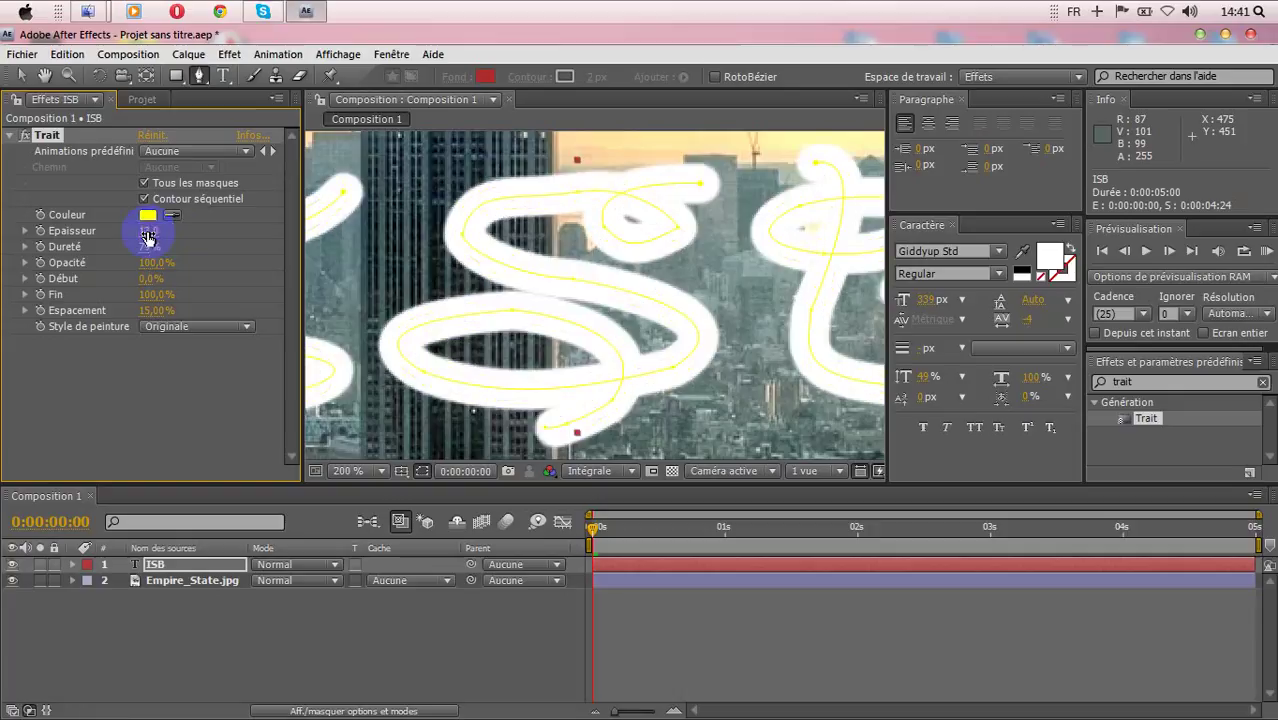
click(266, 334)
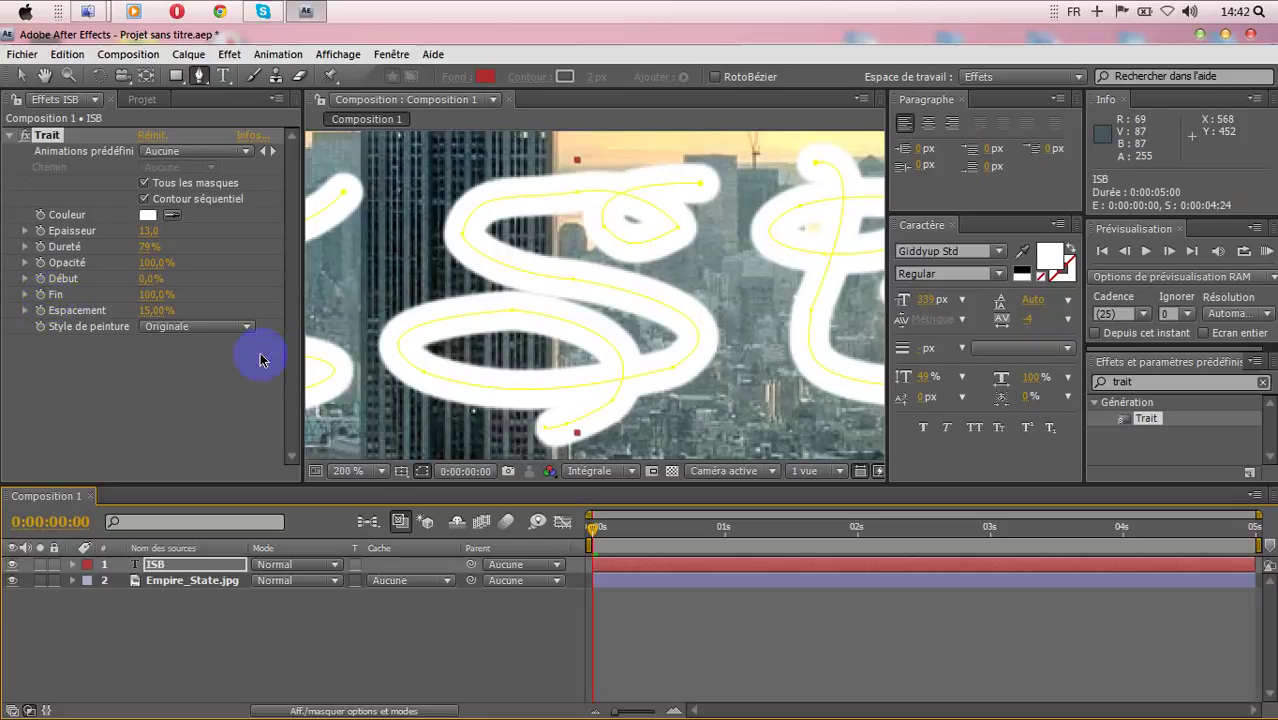
Set the Trait effect's Fin to 0% and enable keyframing for it at 0:00:00:08
click(378, 472)
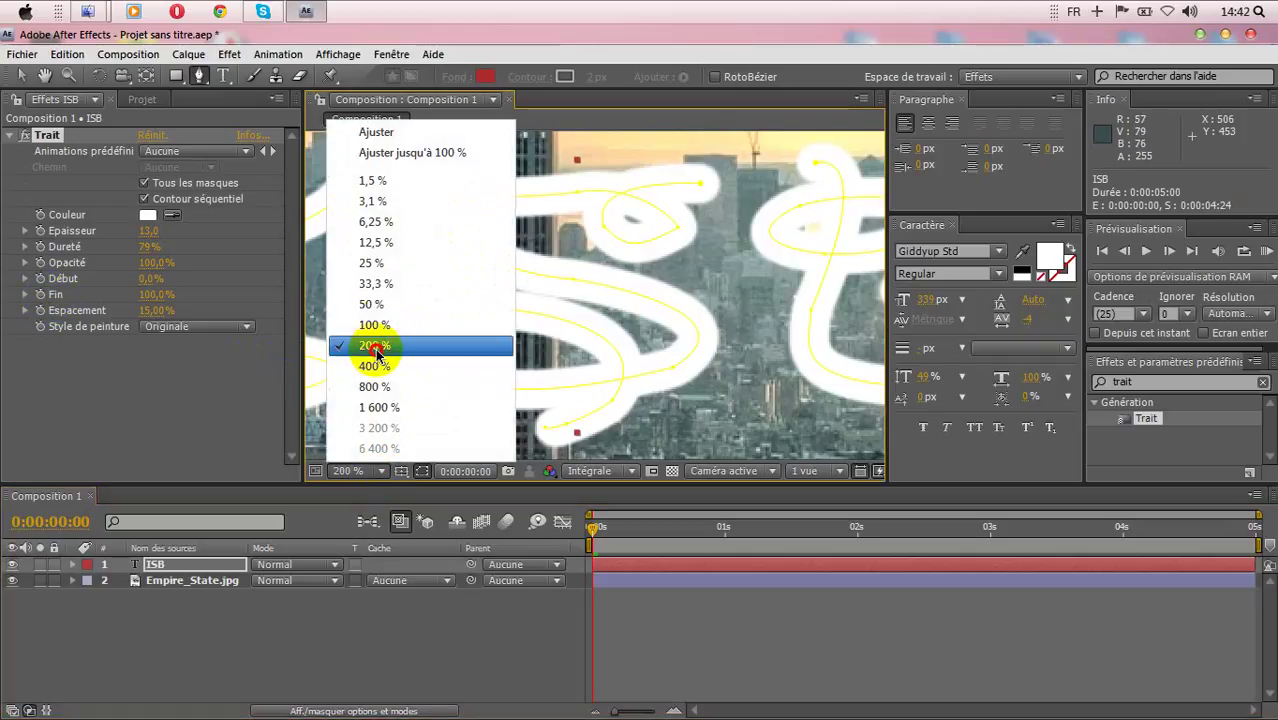
drag(378, 288, 376, 286)
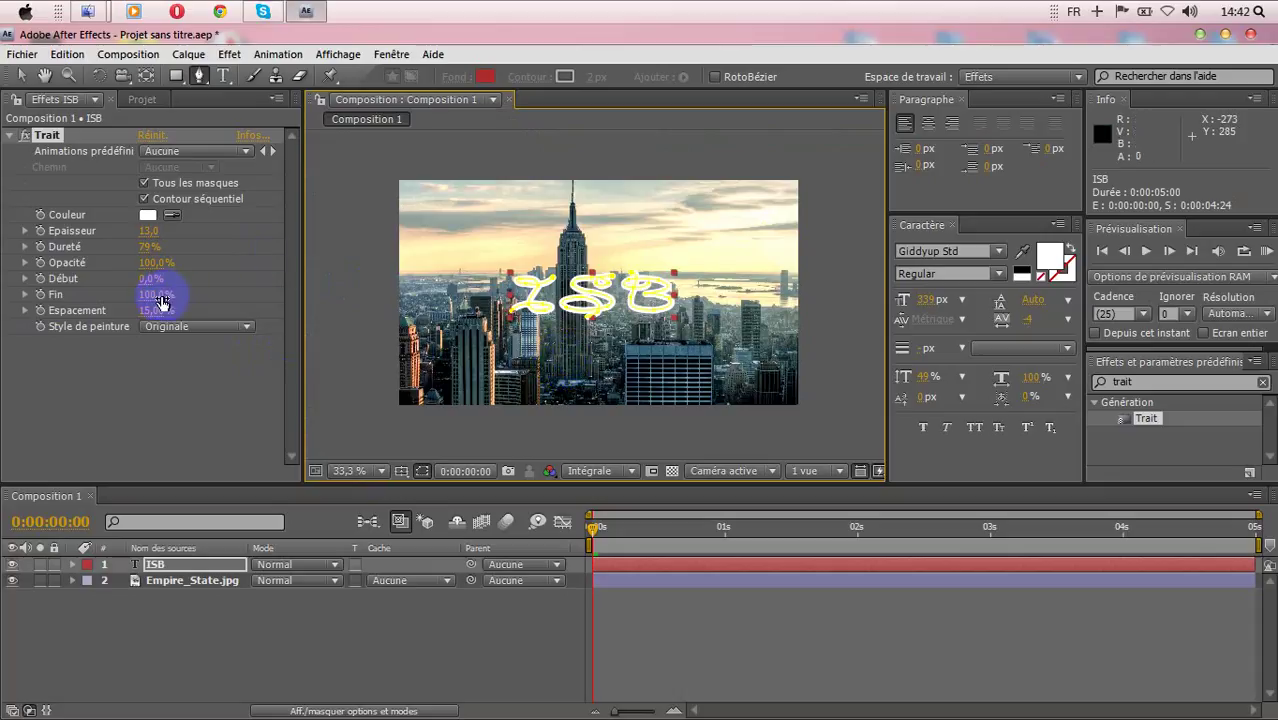
mouse_move(160, 300)
mouse_down()
mouse_move(108, 296)
mouse_move(55, 323)
mouse_move(157, 306)
mouse_move(173, 311)
mouse_move(107, 327)
mouse_move(166, 326)
mouse_move(99, 330)
mouse_move(234, 331)
mouse_move(154, 309)
mouse_move(119, 319)
mouse_move(177, 294)
mouse_move(234, 297)
mouse_move(120, 305)
mouse_up()
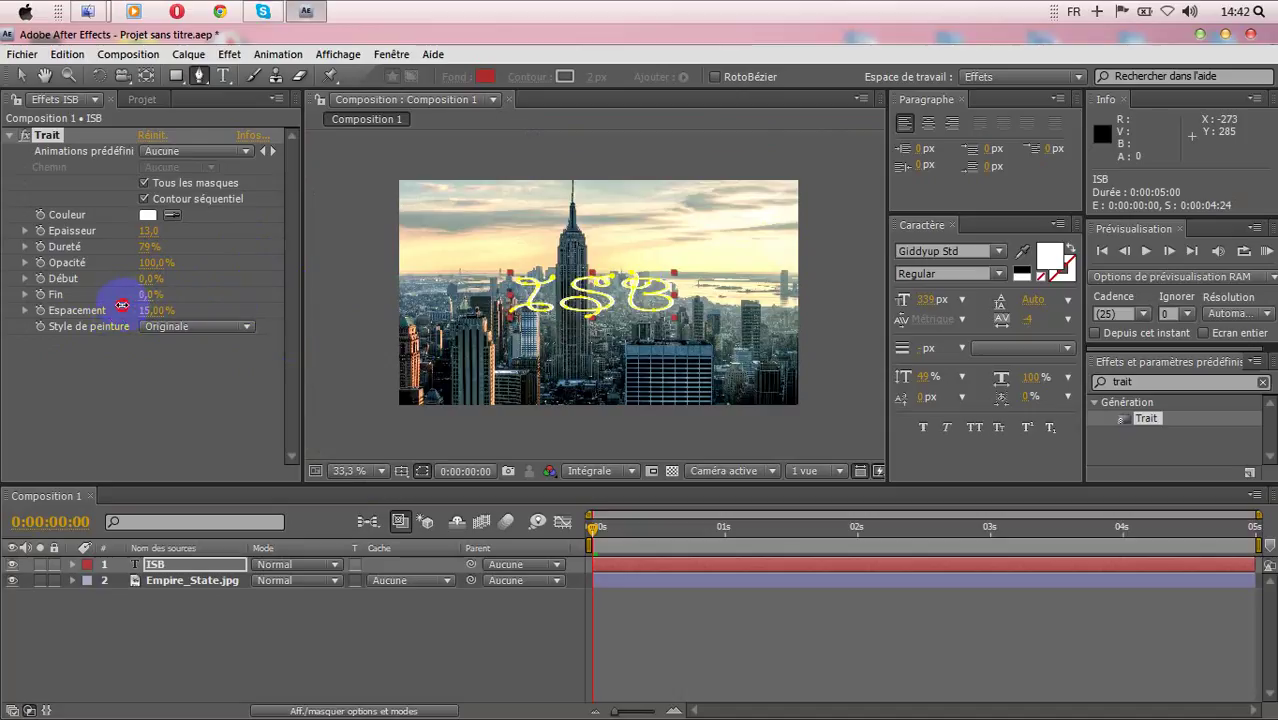
click(596, 528)
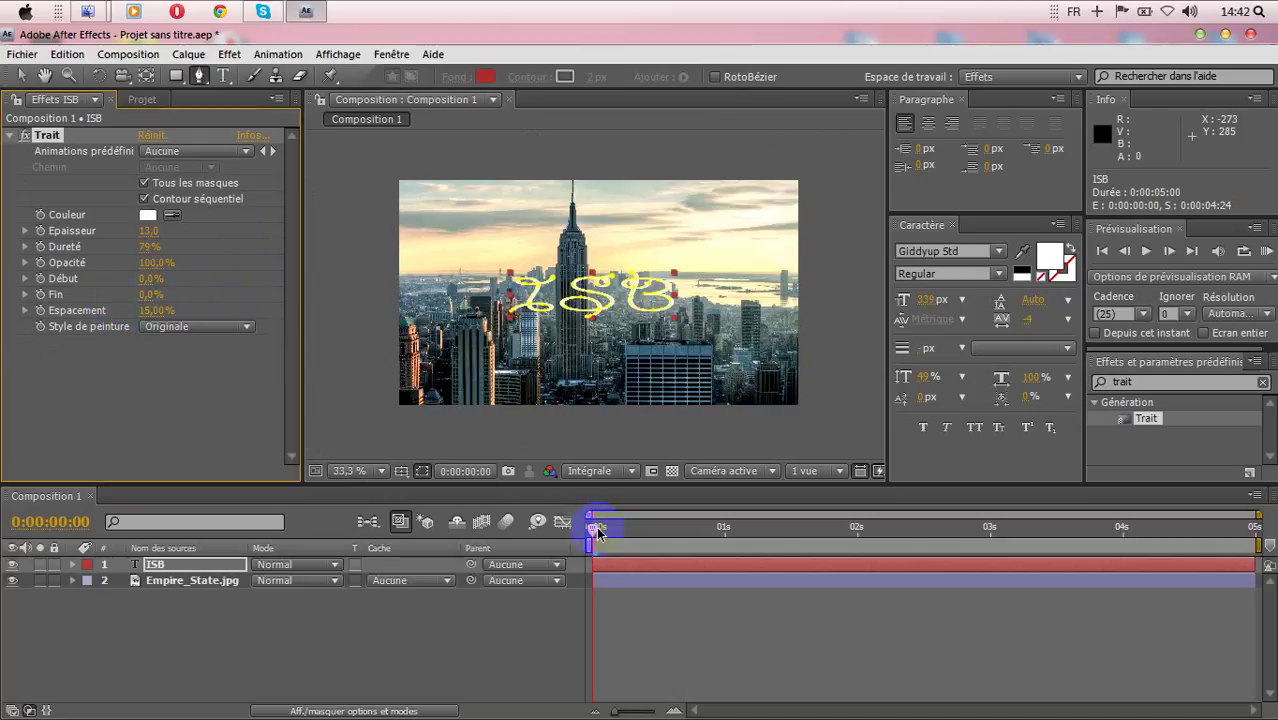
drag(596, 530, 562, 524)
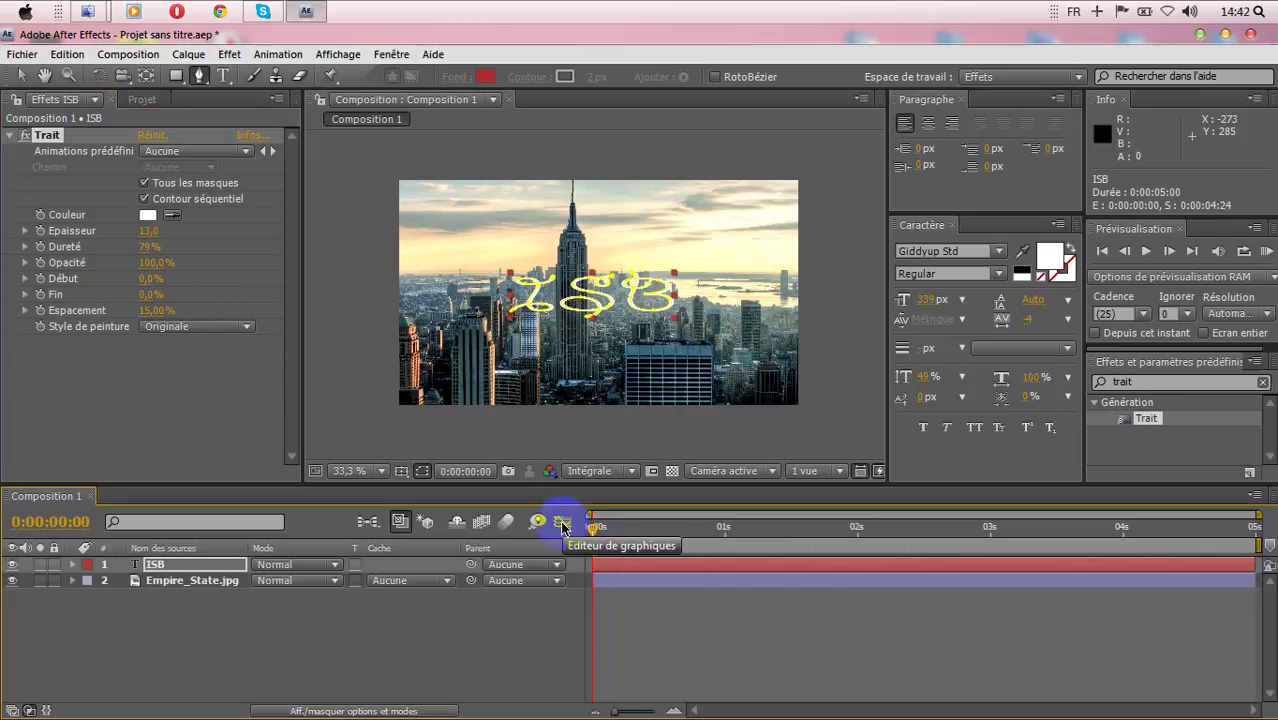
drag(592, 533, 634, 531)
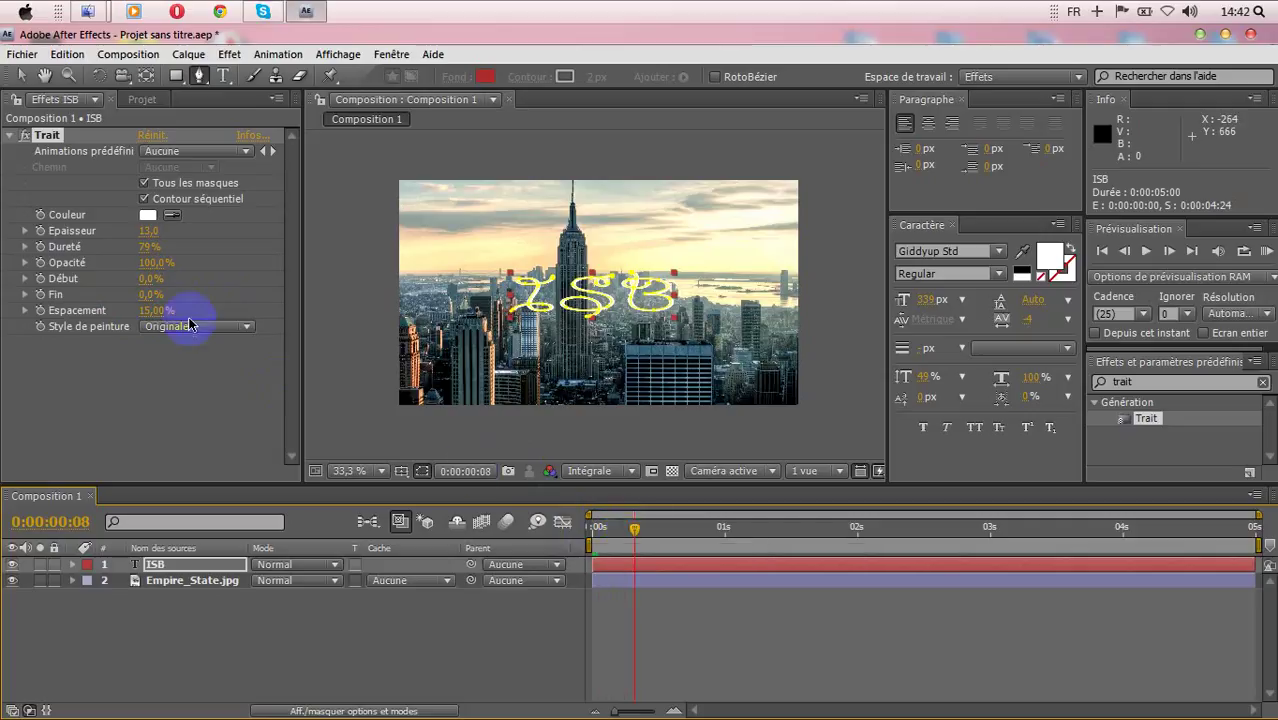
click(42, 296)
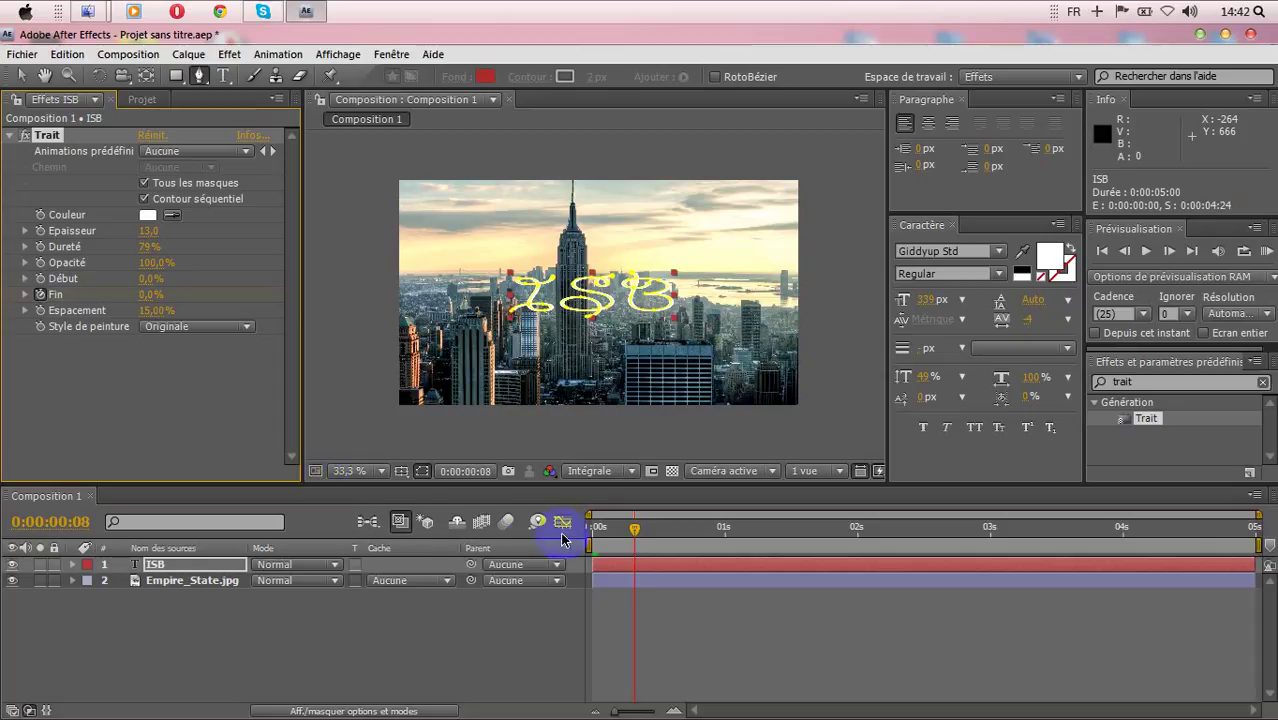
Expand the ISB layer's Trait properties in the timeline and select the Fin keyframe
click(71, 573)
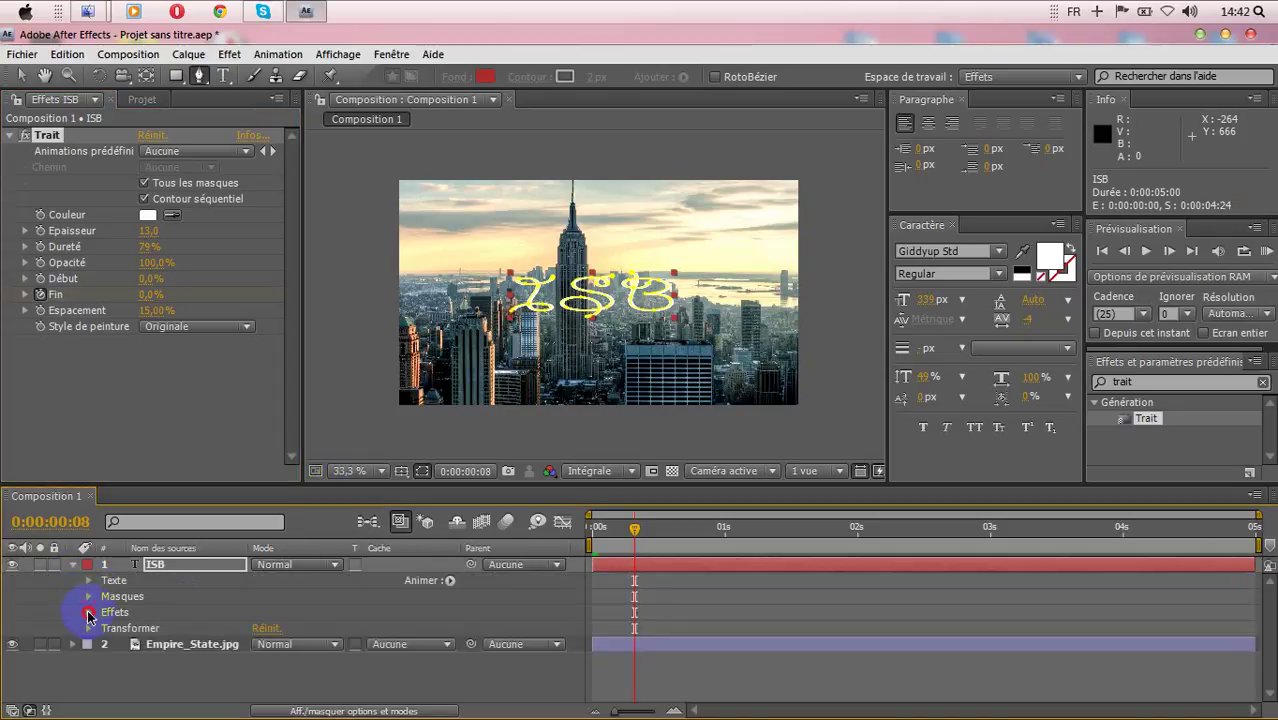
click(88, 613)
click(105, 630)
scroll(220, 645, down, 2)
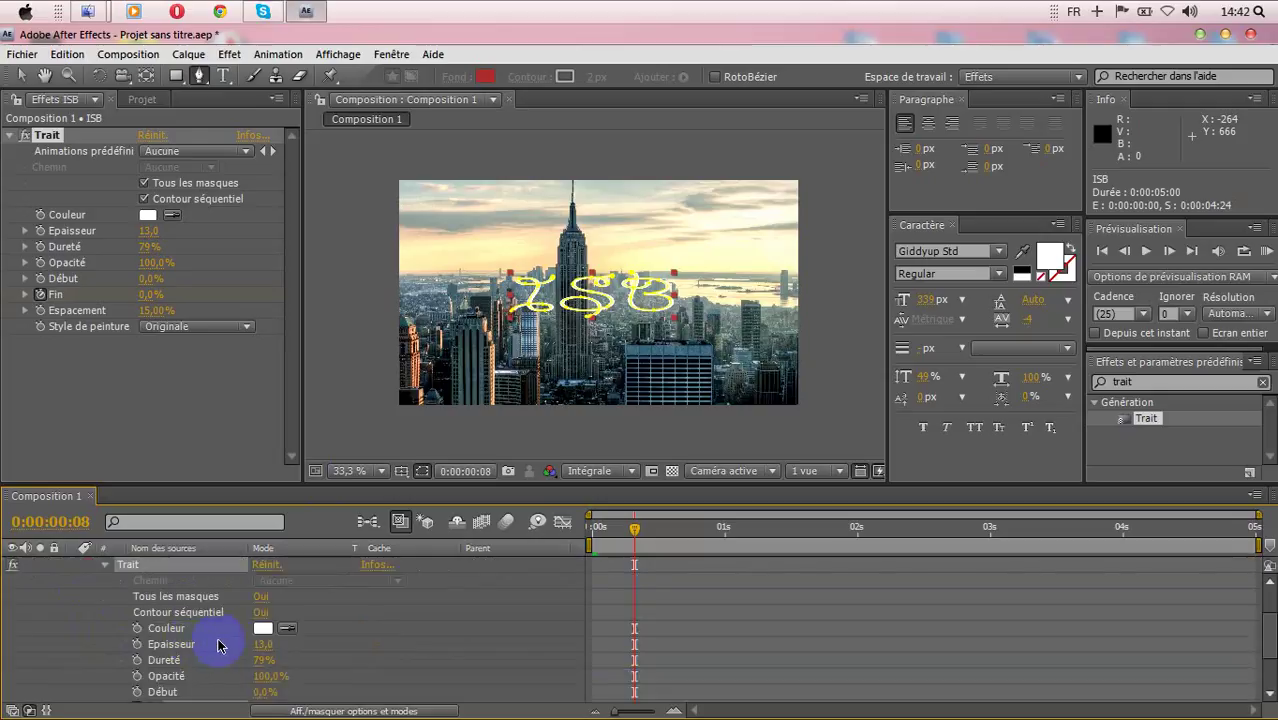
drag(1267, 599, 1274, 651)
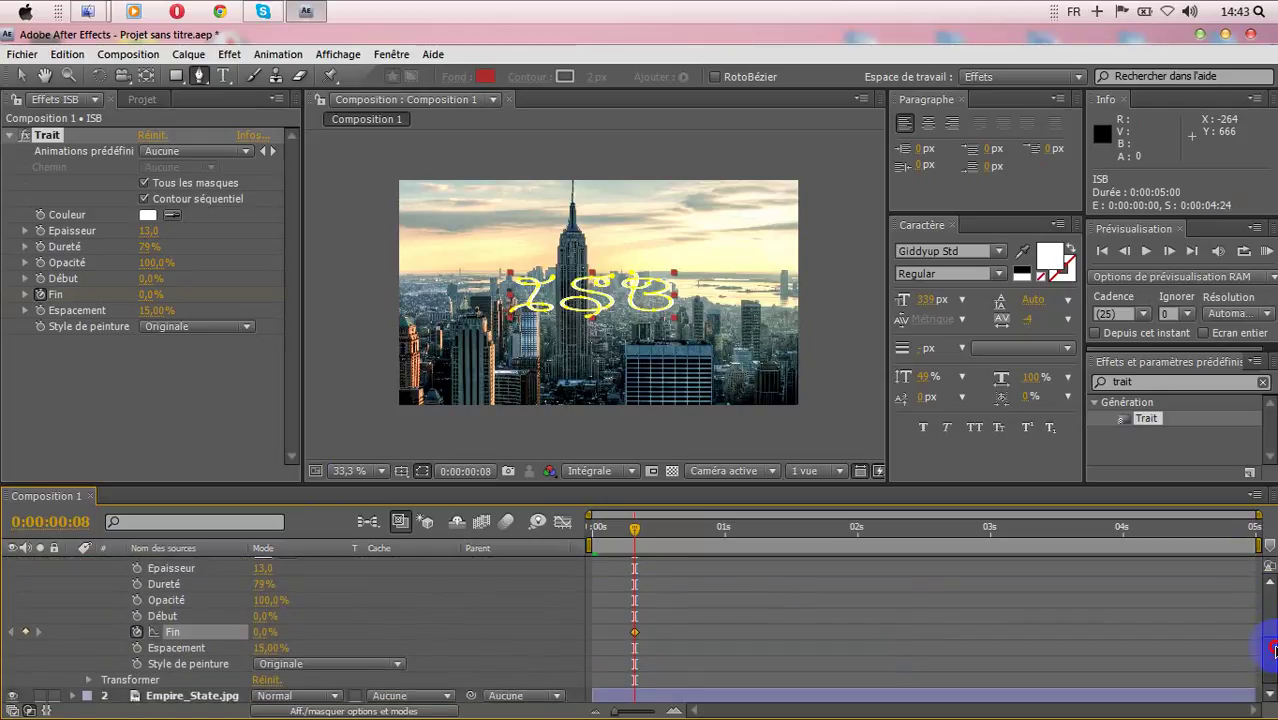
click(633, 634)
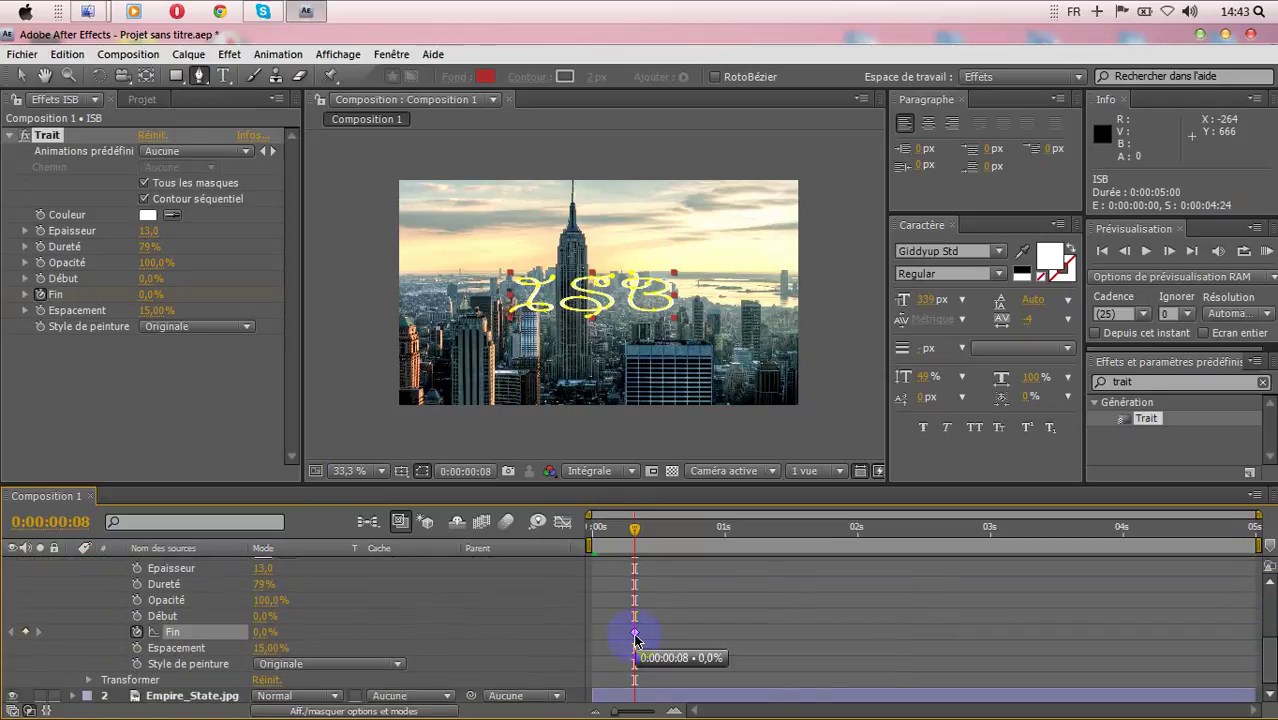
Go to 0:00:02:00 and set the Trait effect's Fin to 100% to add a second keyframe
click(635, 529)
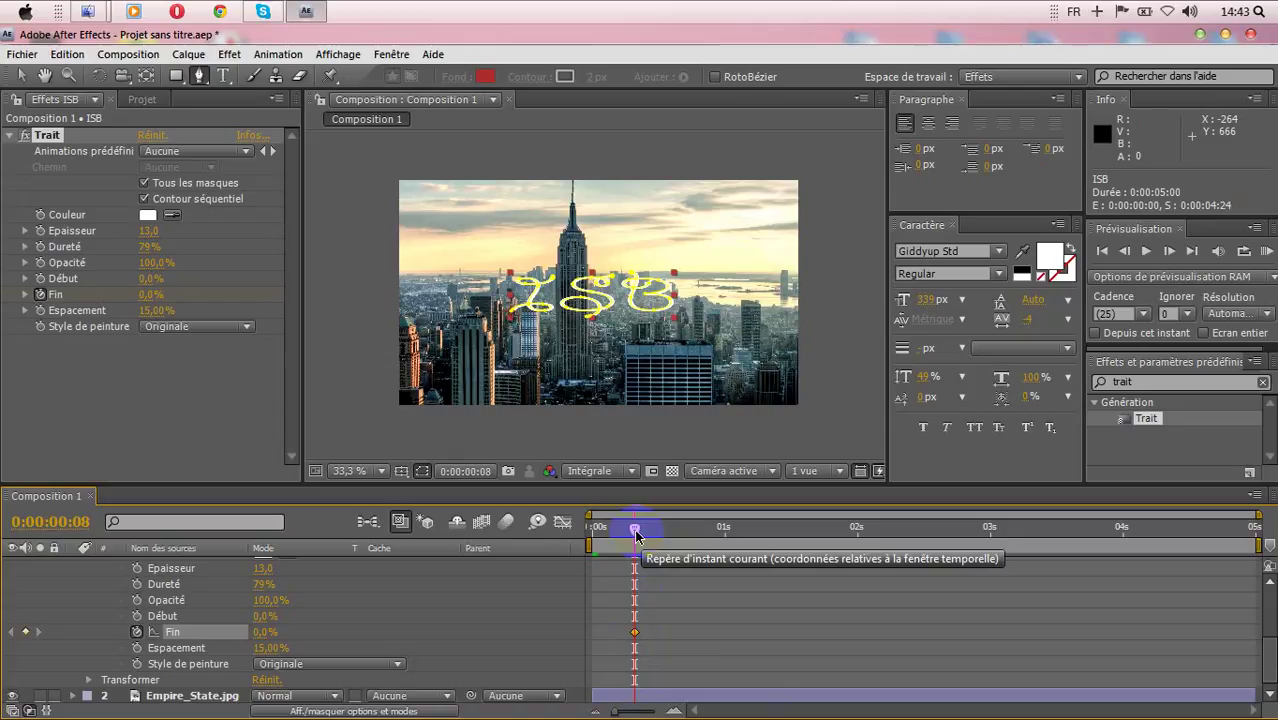
click(638, 531)
drag(638, 530, 858, 527)
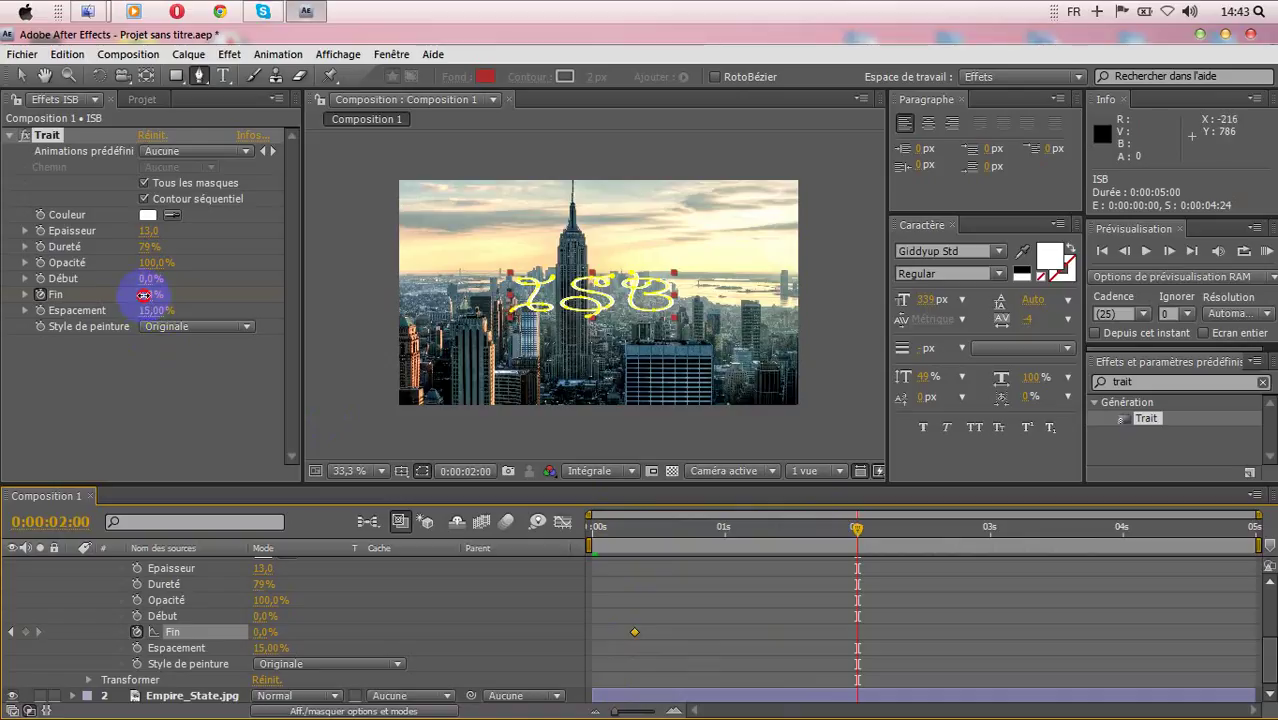
mouse_move(144, 295)
mouse_down()
mouse_move(285, 291)
mouse_move(288, 303)
mouse_up()
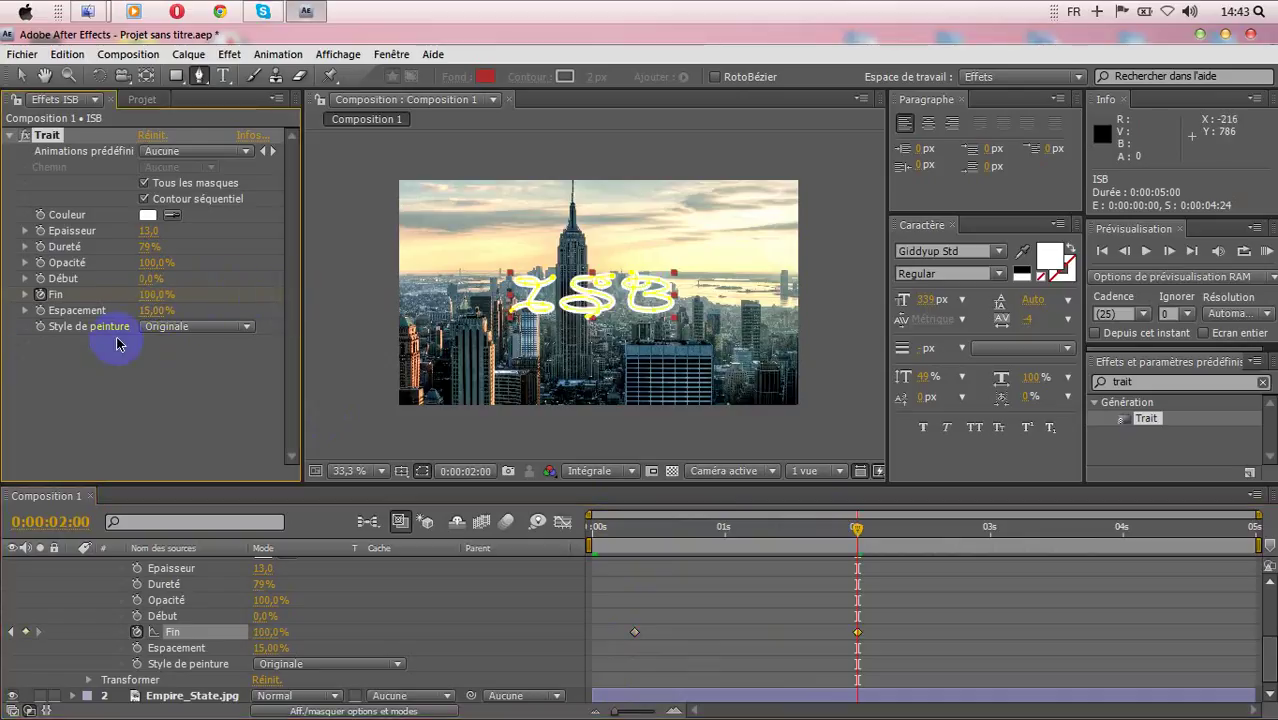
Set the Trait effect's Style de peinture to Afficher originale and play a RAM preview of the write-on animation
click(246, 327)
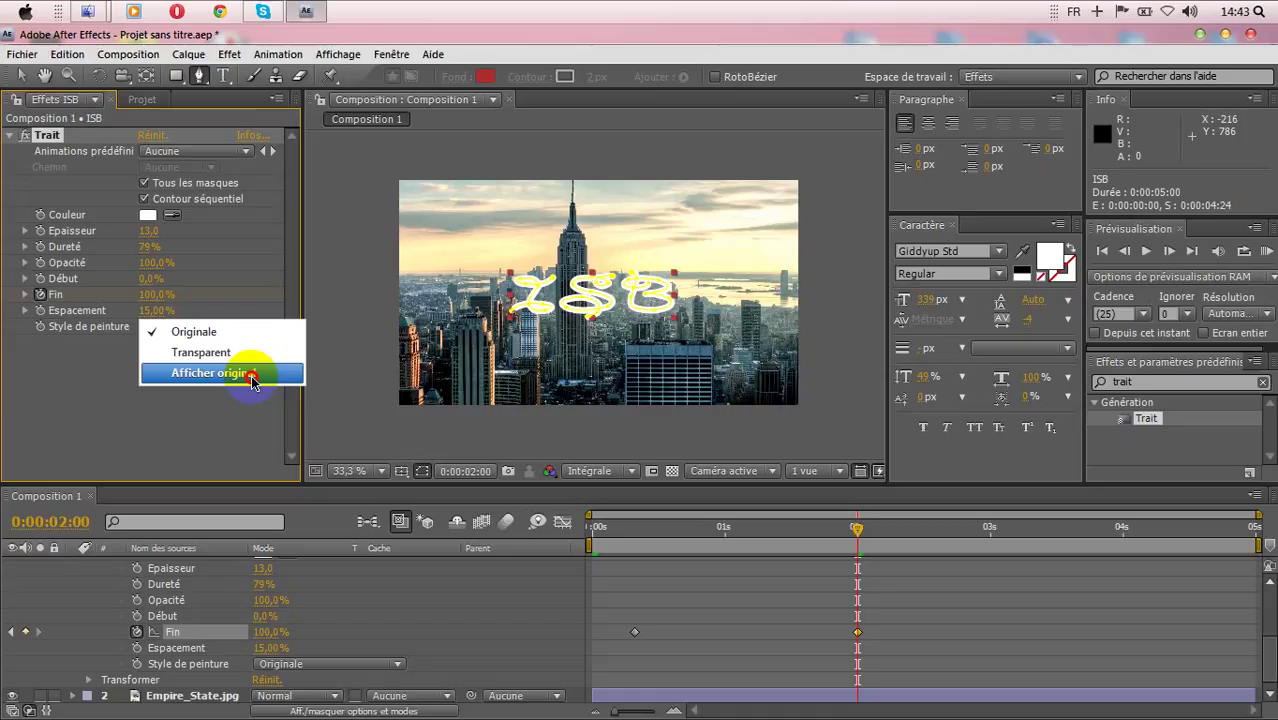
click(251, 378)
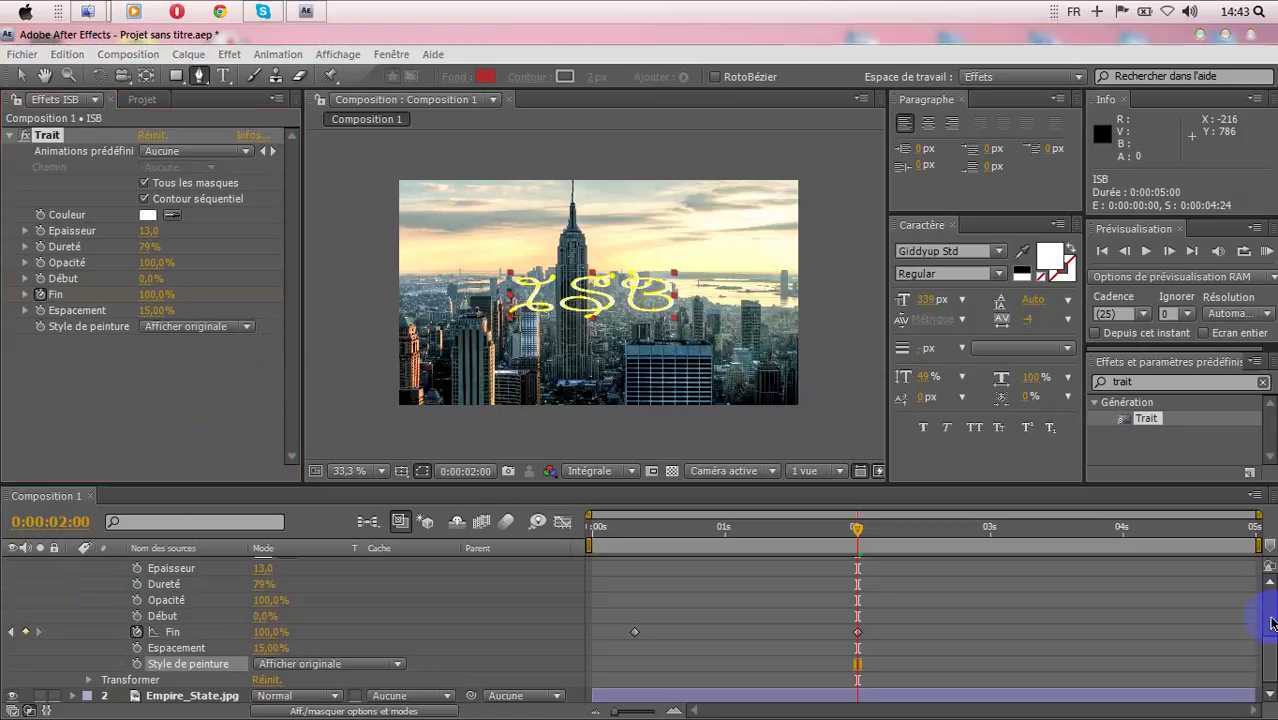
drag(1270, 656, 1272, 596)
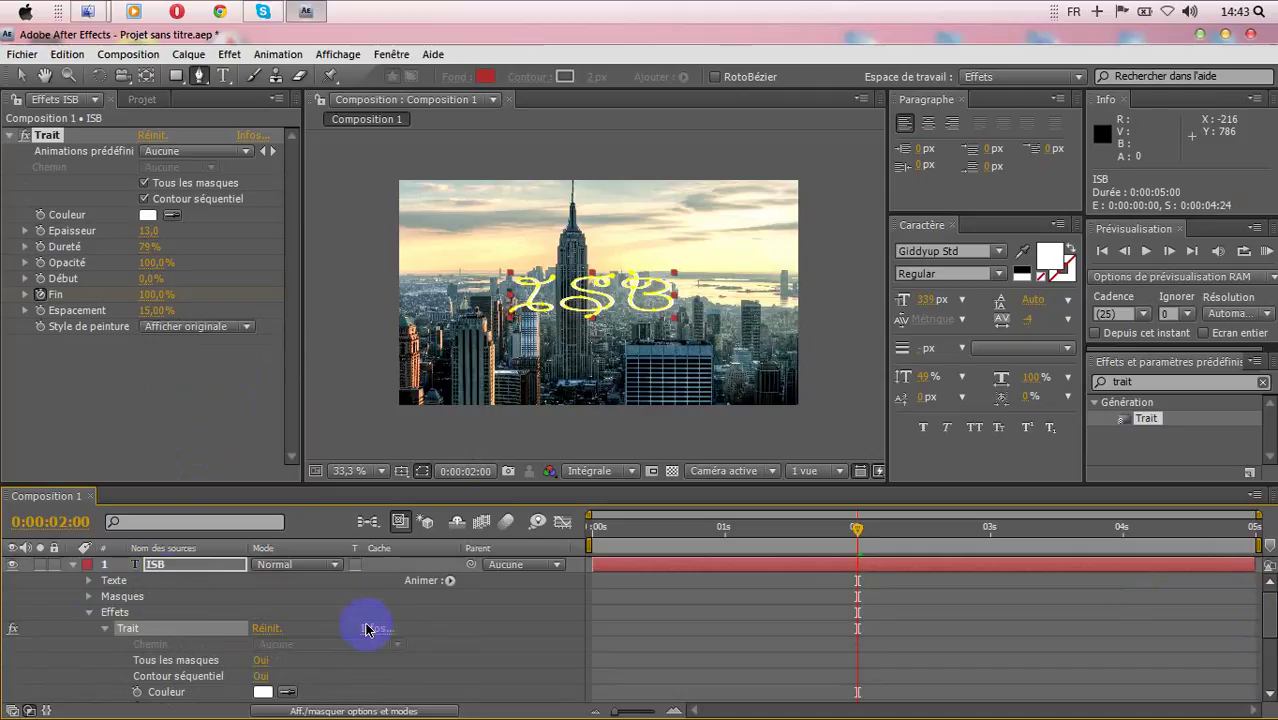
click(71, 566)
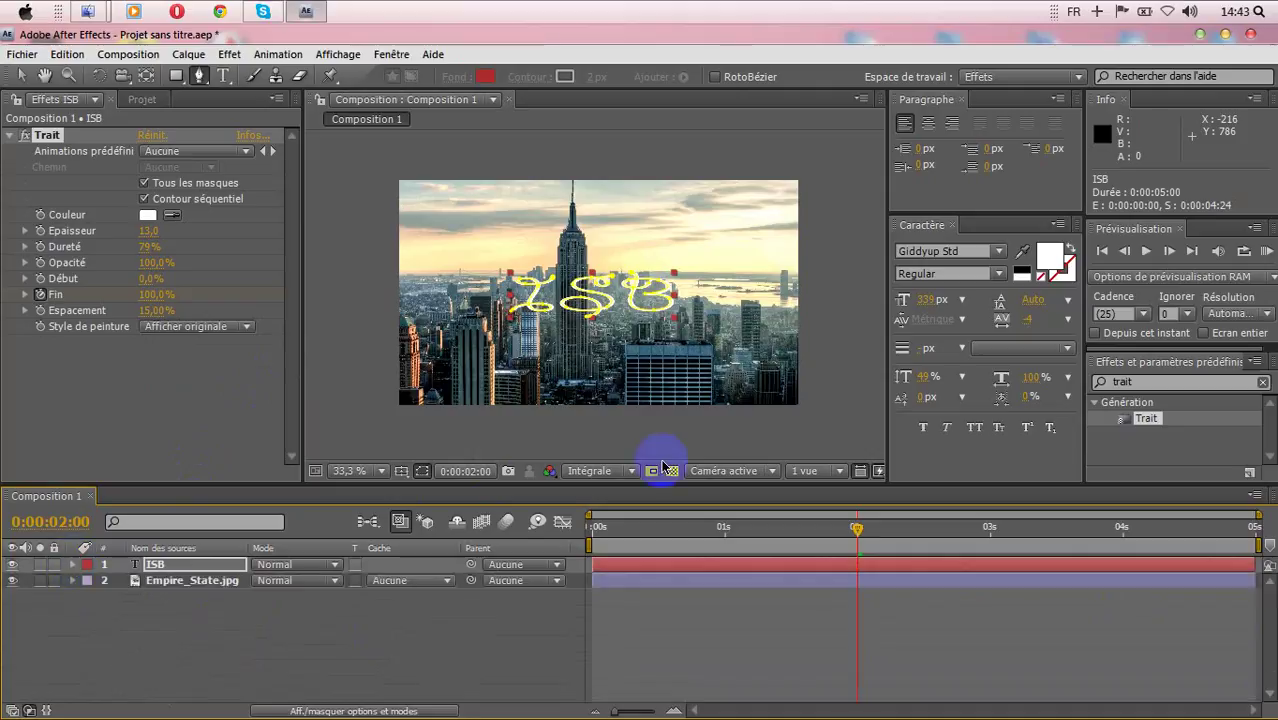
click(1267, 253)
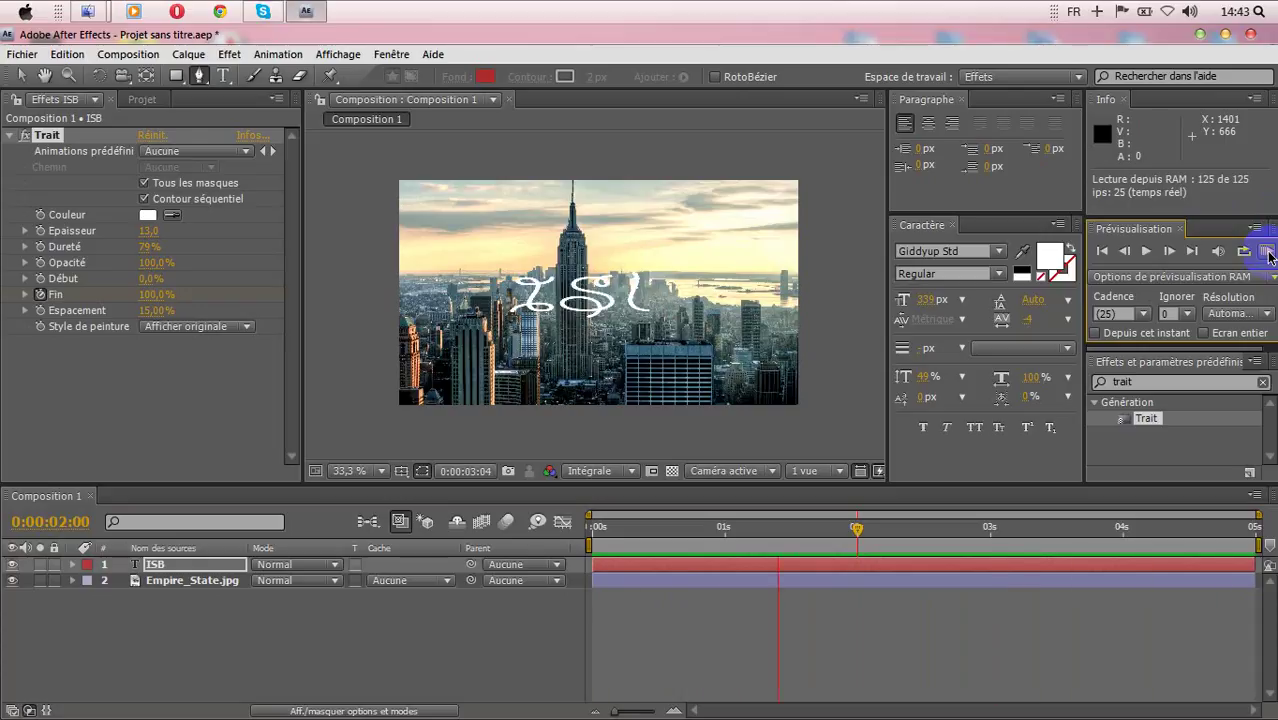
click(1268, 256)
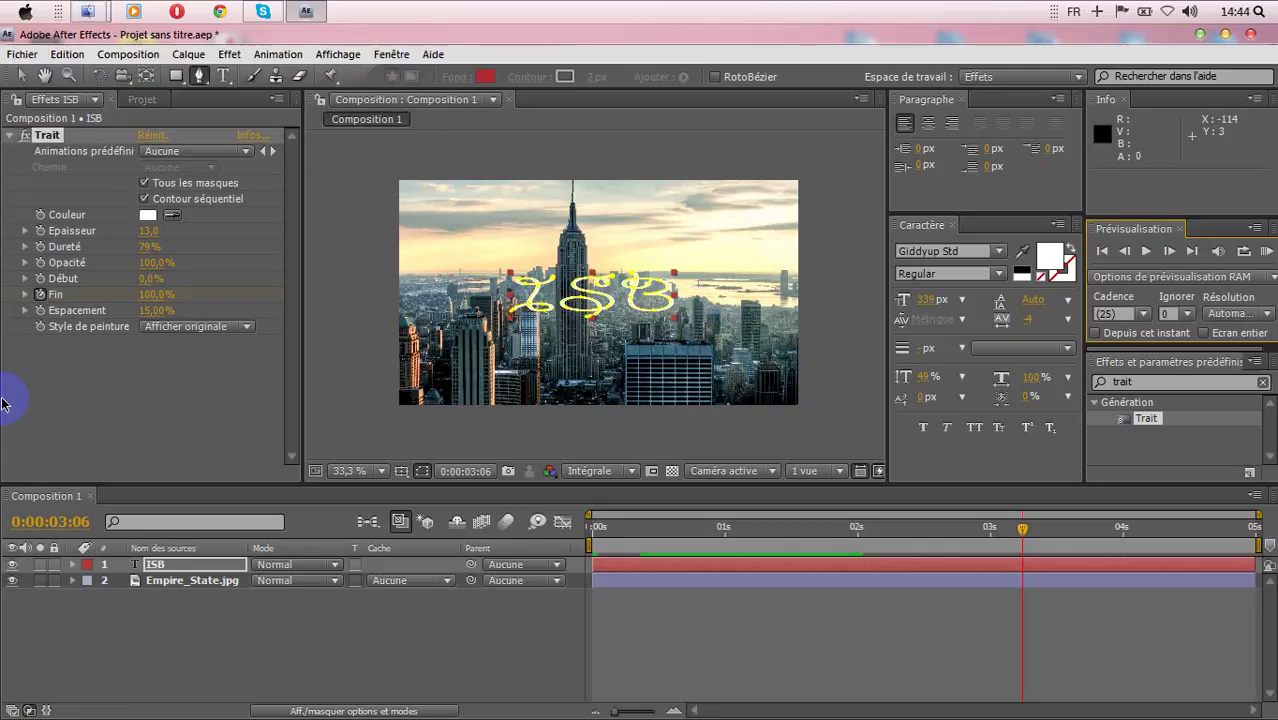
click(229, 54)
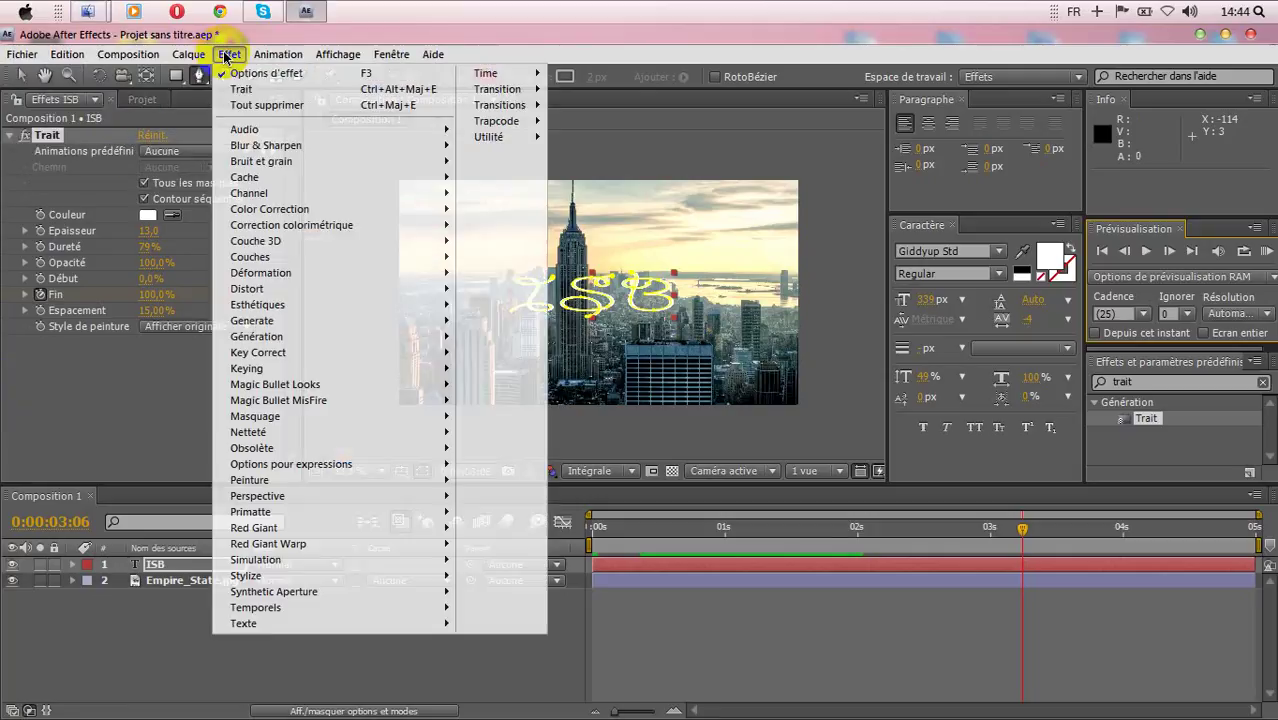
mouse_move(342, 389)
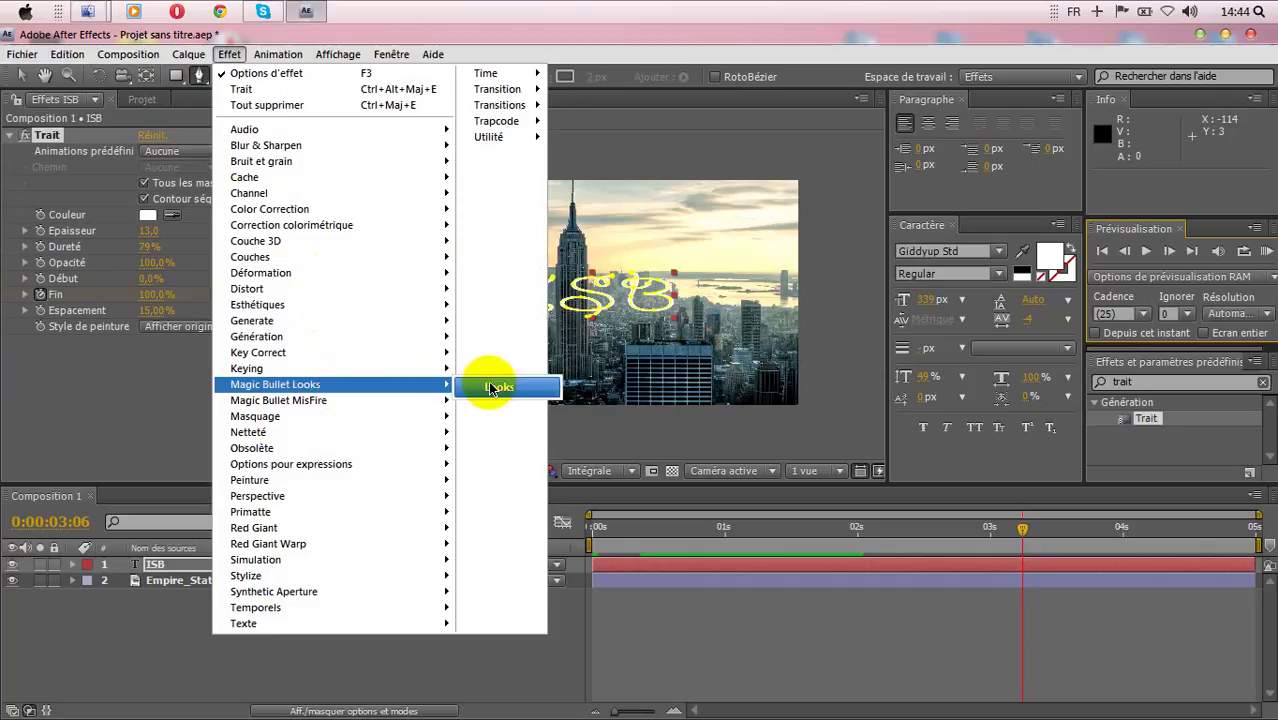
click(768, 35)
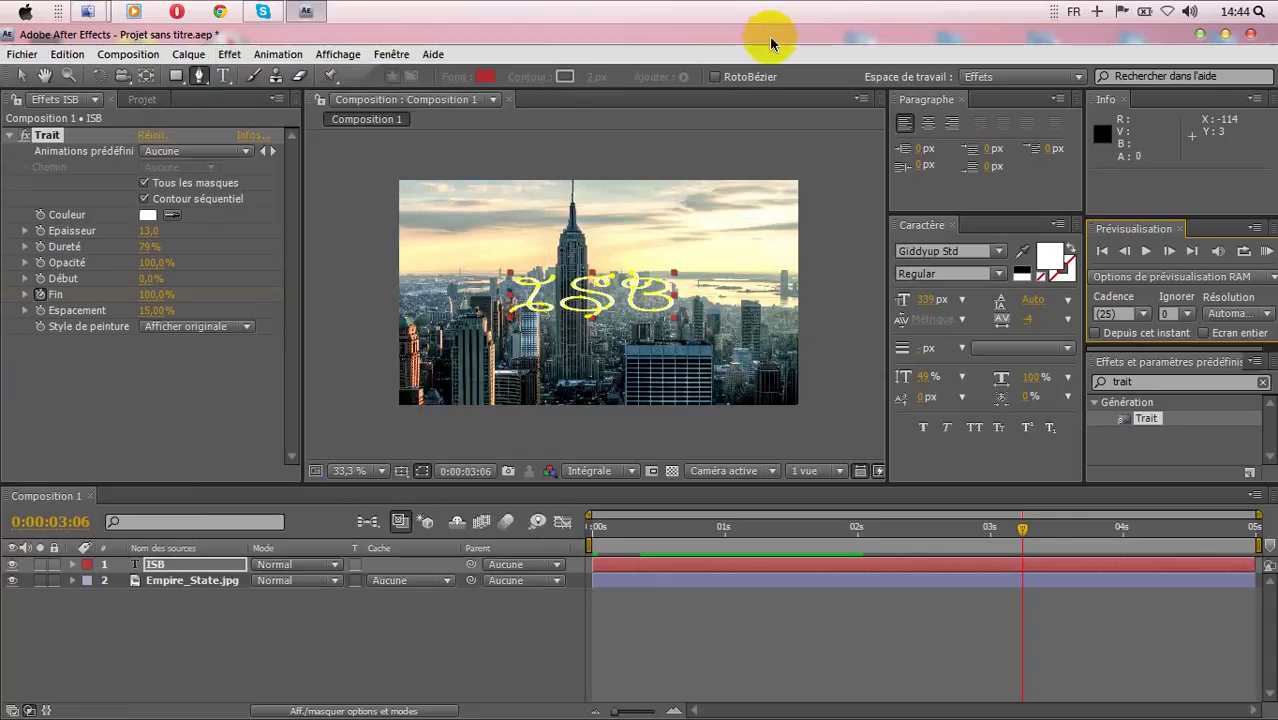
click(1172, 383)
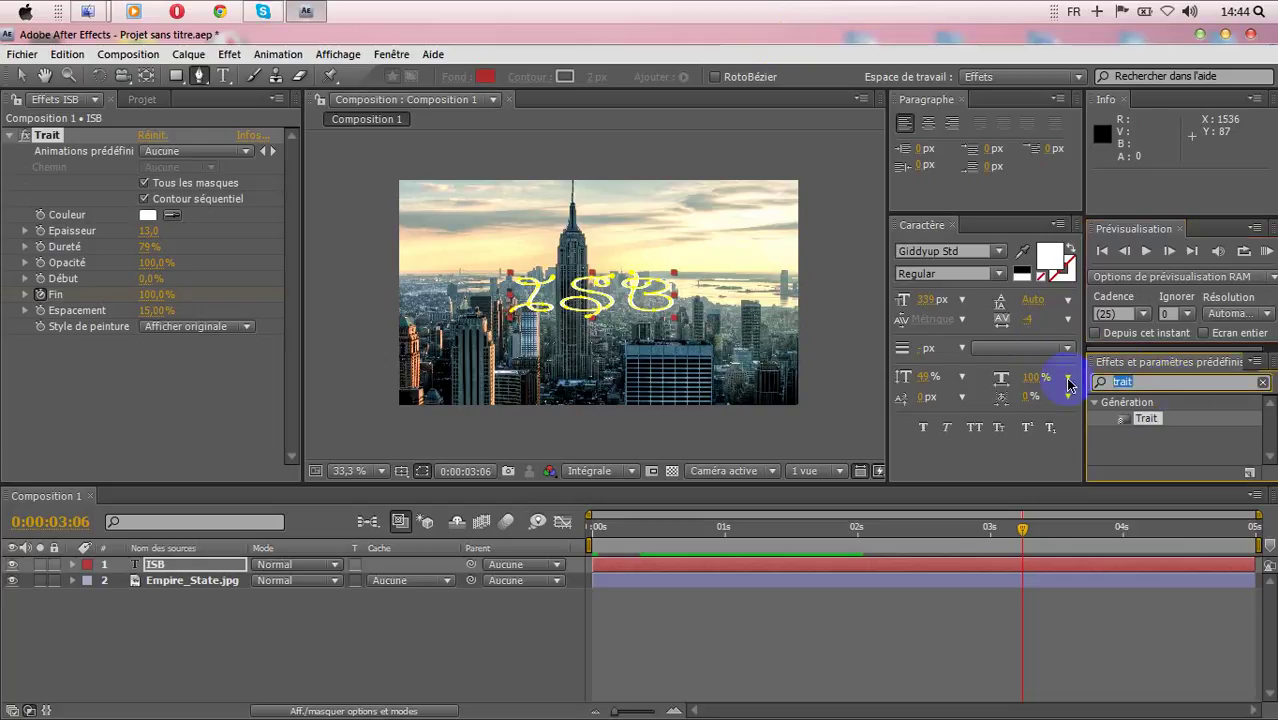
click(1145, 419)
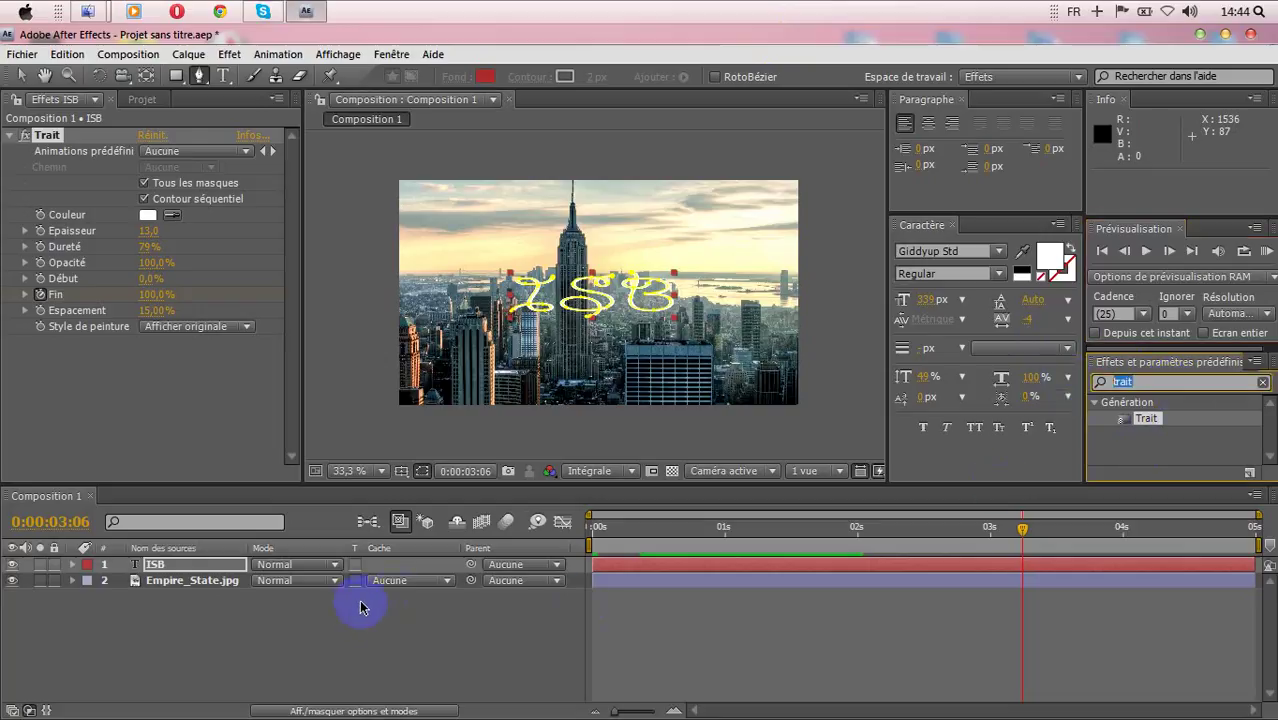
Select both the ISB and Empire_State.jpg layers and precompose them with the default settings
click(310, 614)
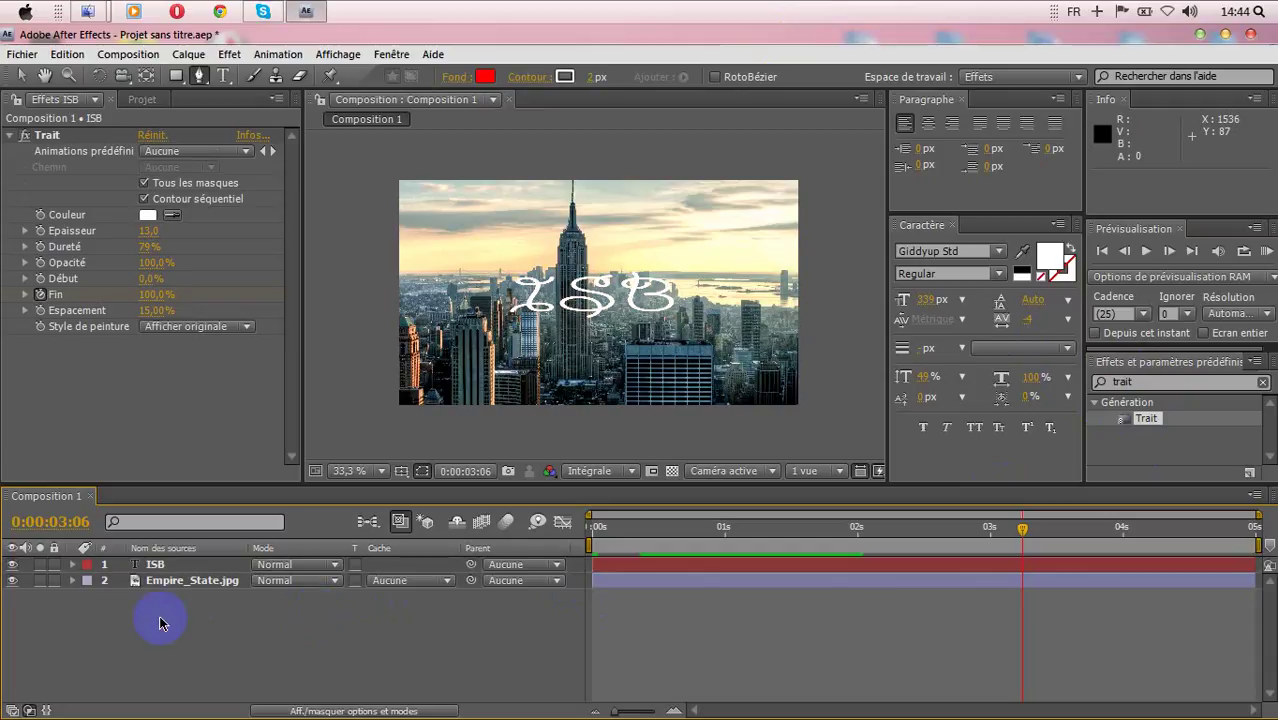
drag(160, 623, 148, 540)
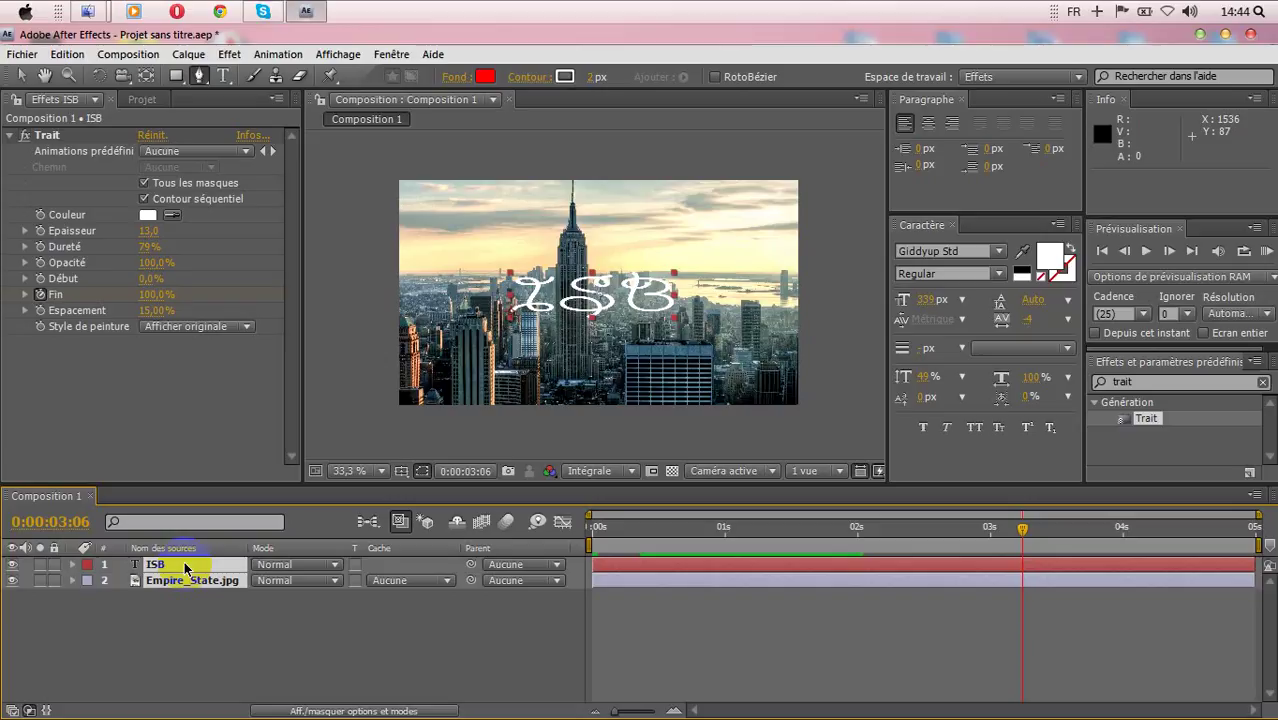
click(200, 55)
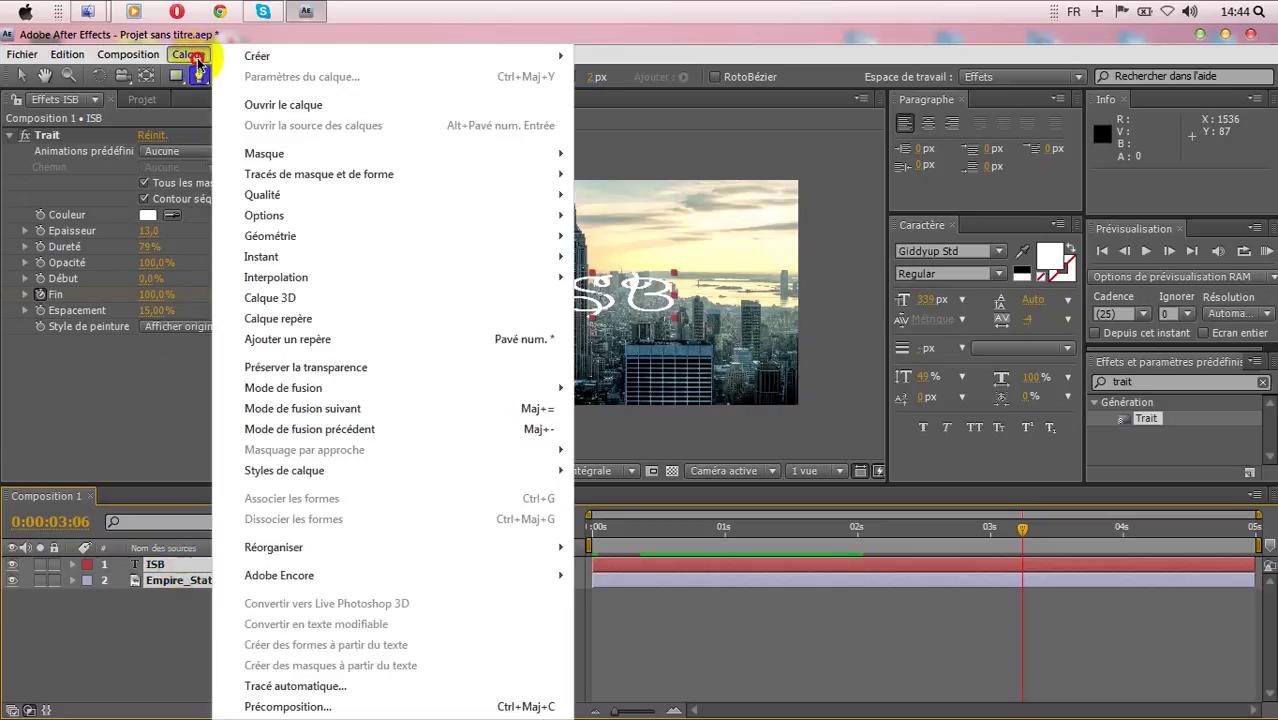
click(320, 708)
click(675, 475)
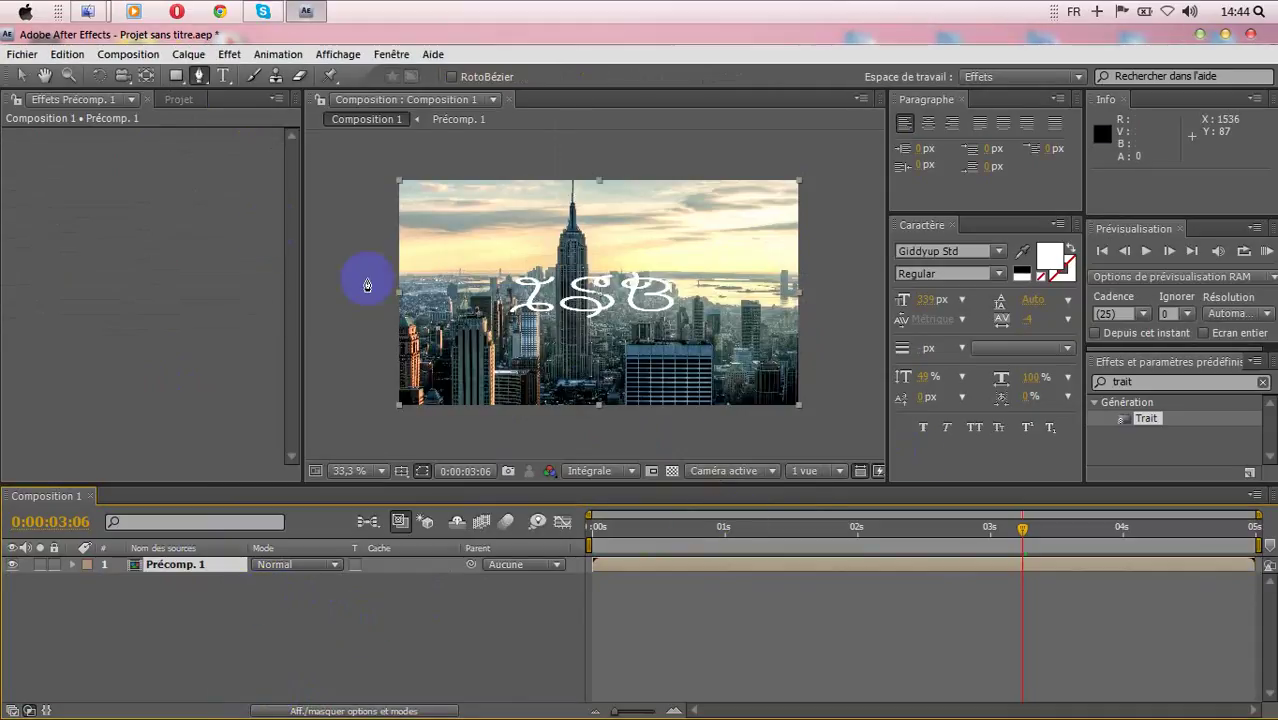
Create an adjustment layer (Calque d'effets) above the Précomp. 1 layer
click(590, 388)
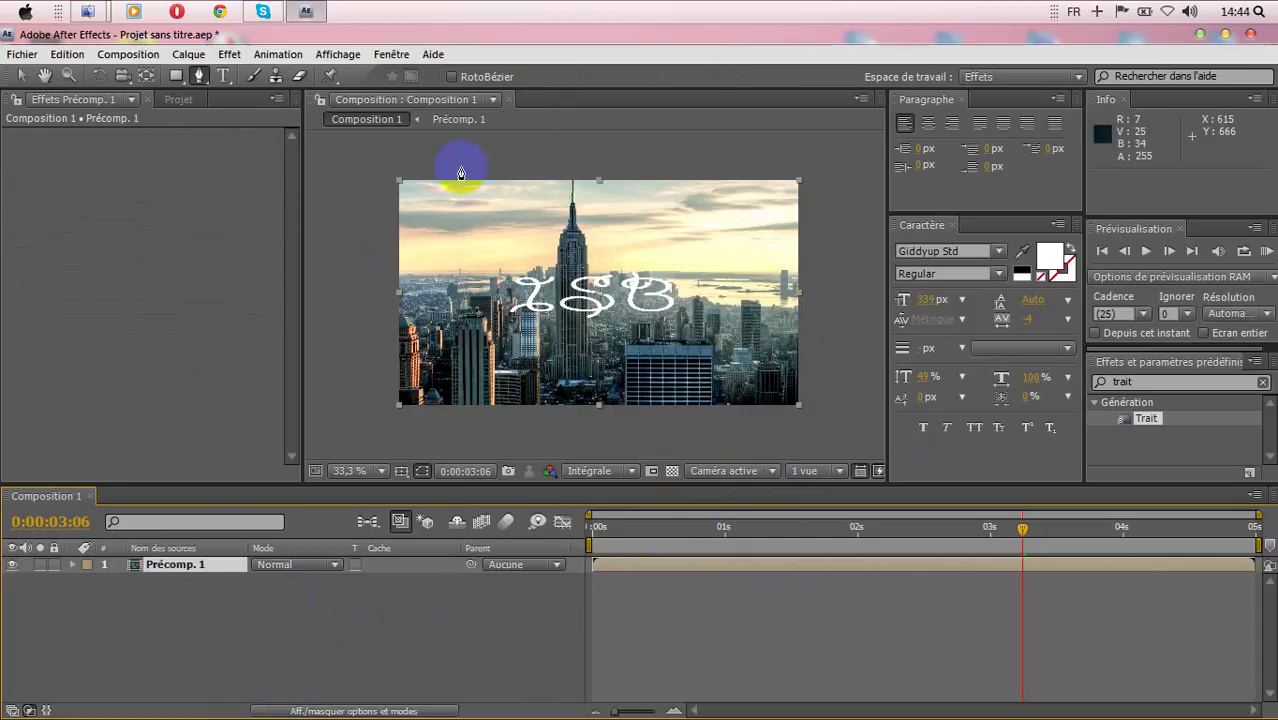
click(231, 55)
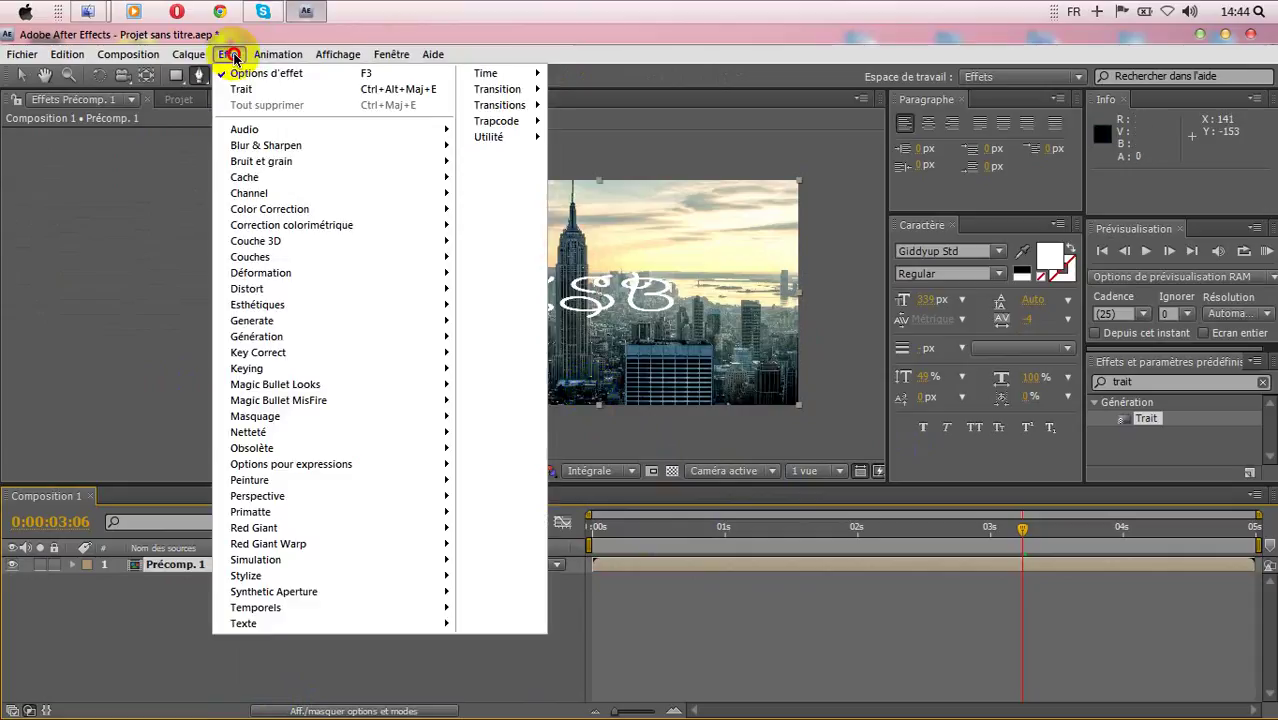
click(188, 54)
click(310, 60)
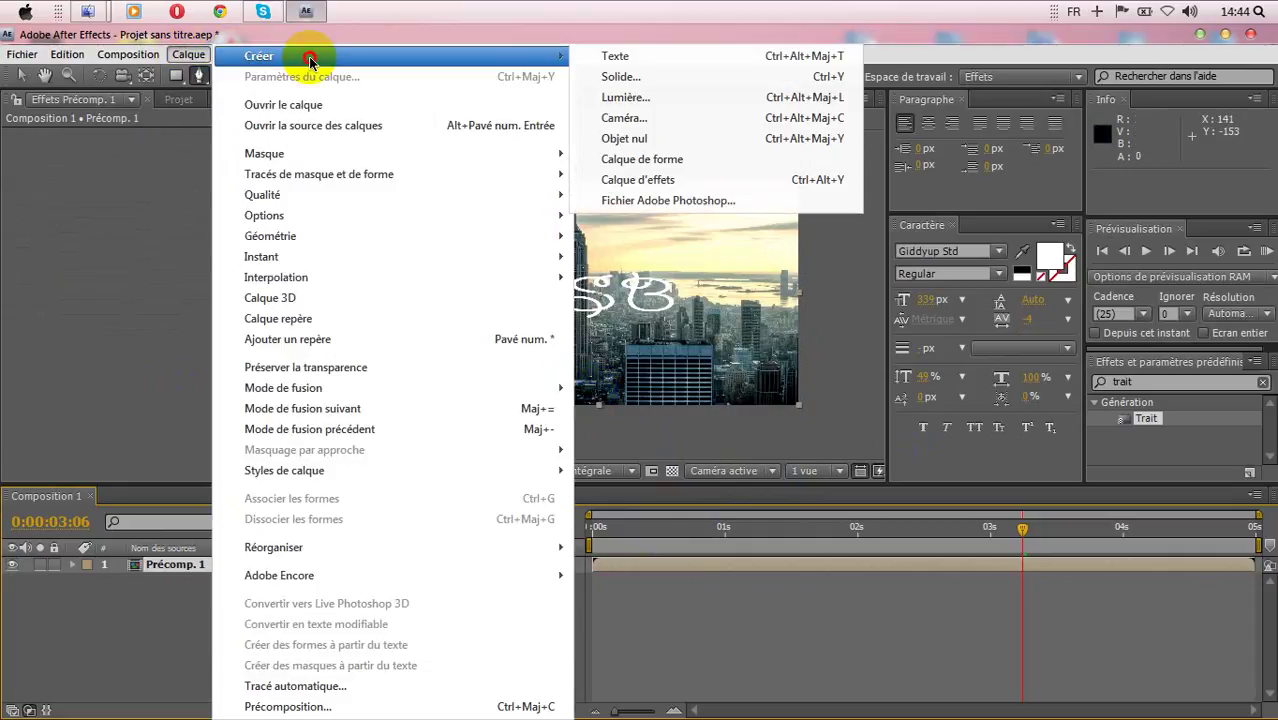
click(686, 180)
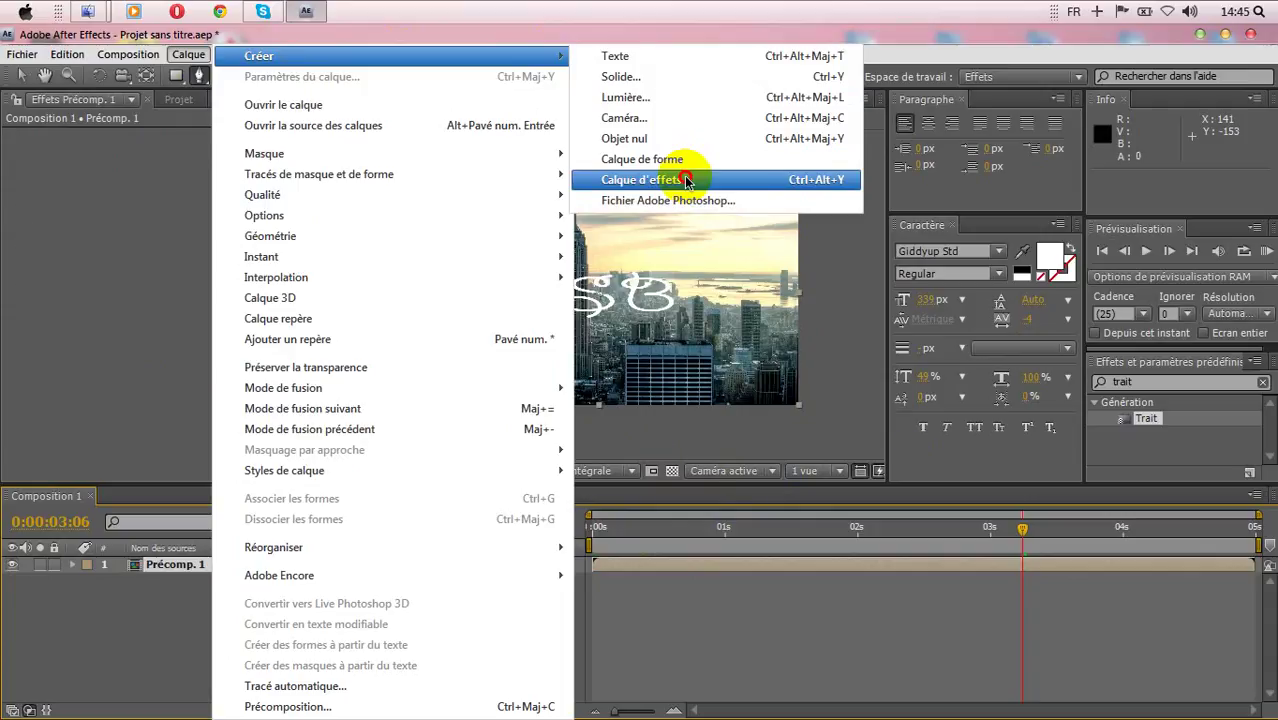
click(614, 179)
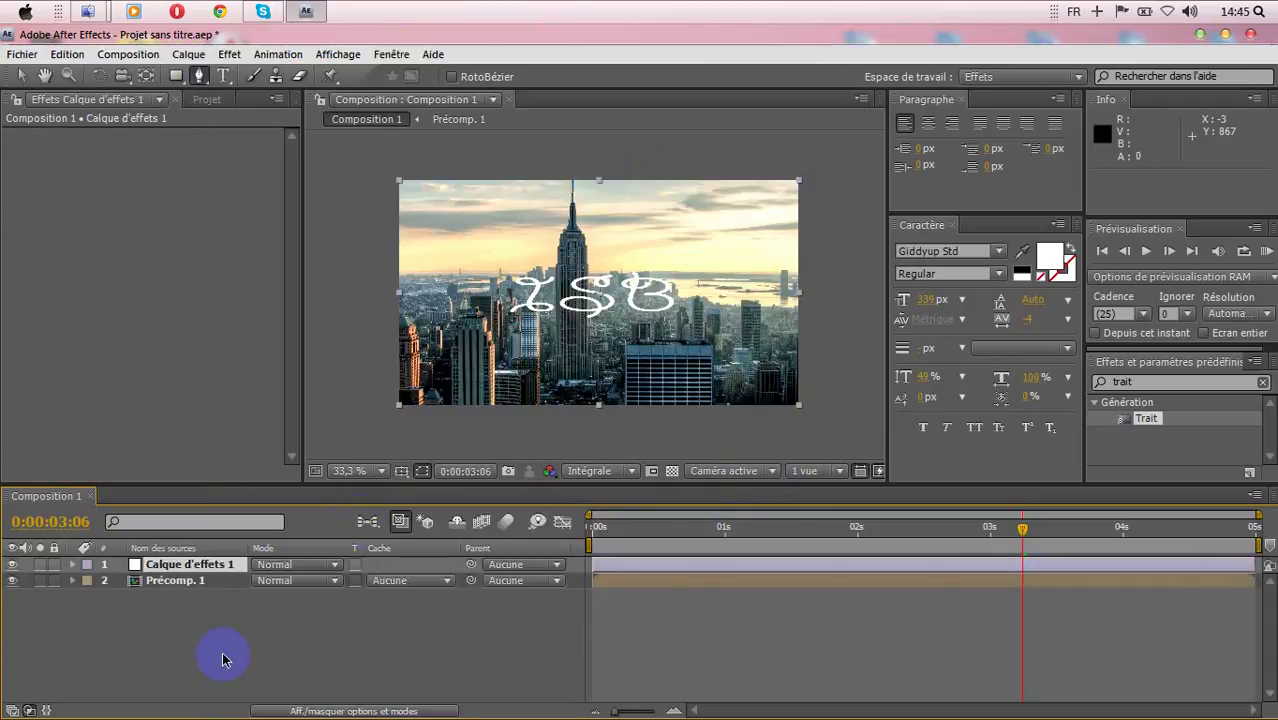
Find the Courbes effect by searching for "cour" and apply it to the Calque d'effets 1 layer
click(1150, 382)
text(cour)
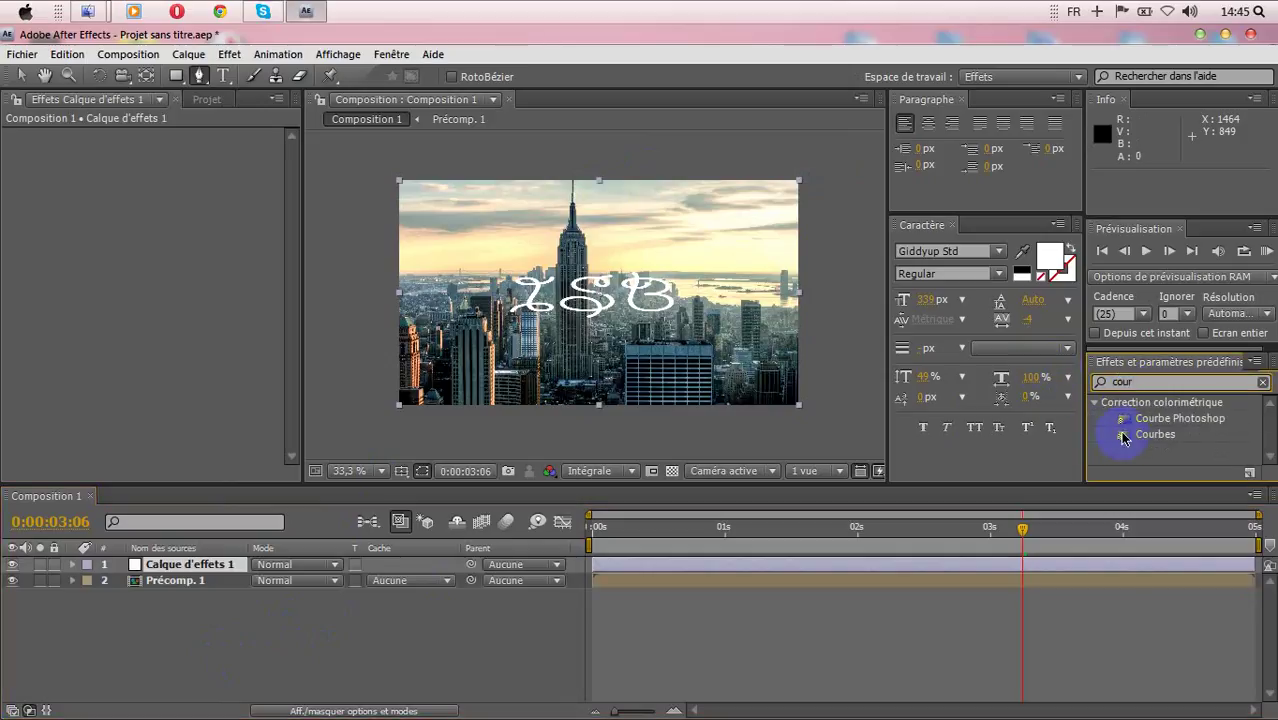
click(1122, 435)
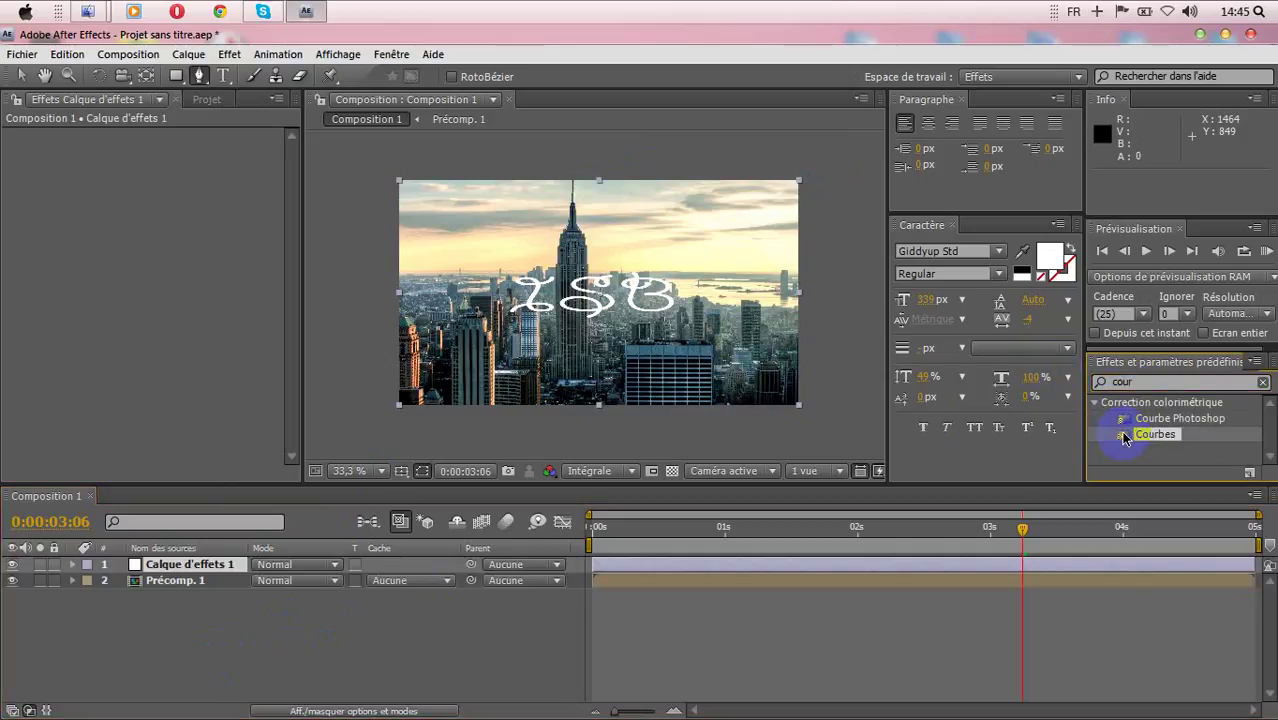
drag(1123, 437, 597, 298)
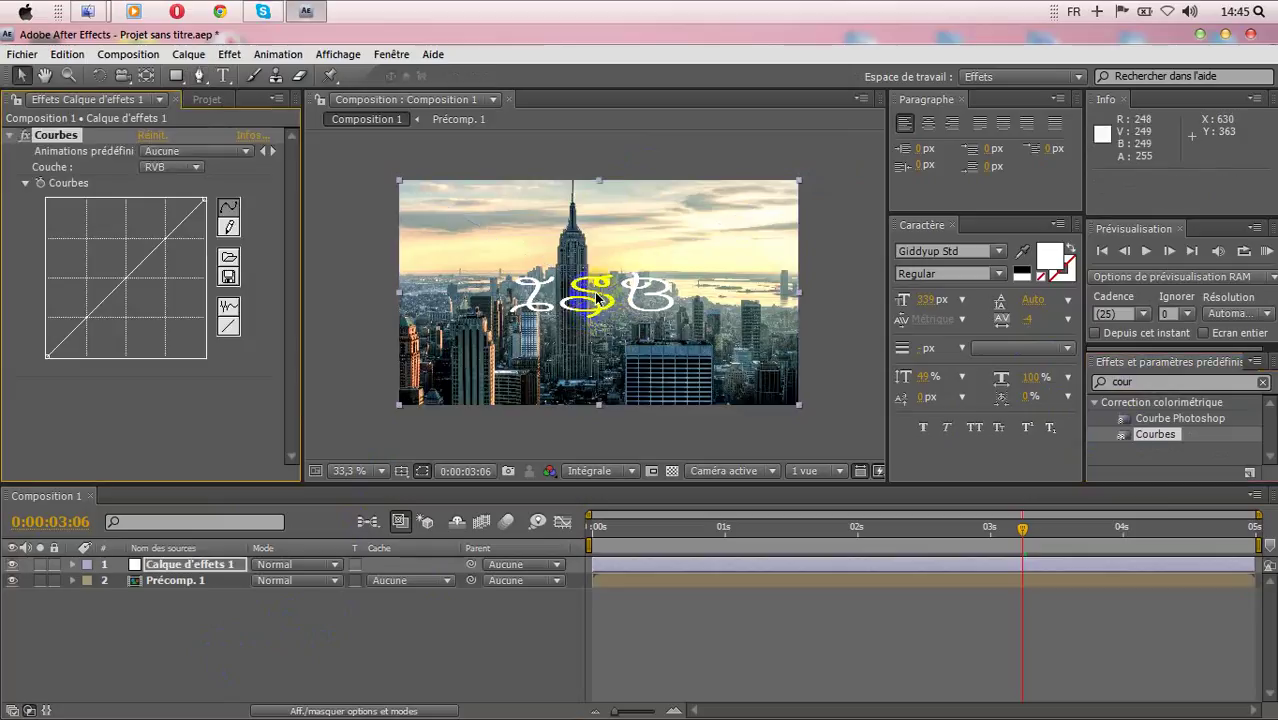
Shape the Courbes RVB curve into a gentle S by raising the highlights slightly and lowering the shadows slightly
click(258, 280)
click(180, 240)
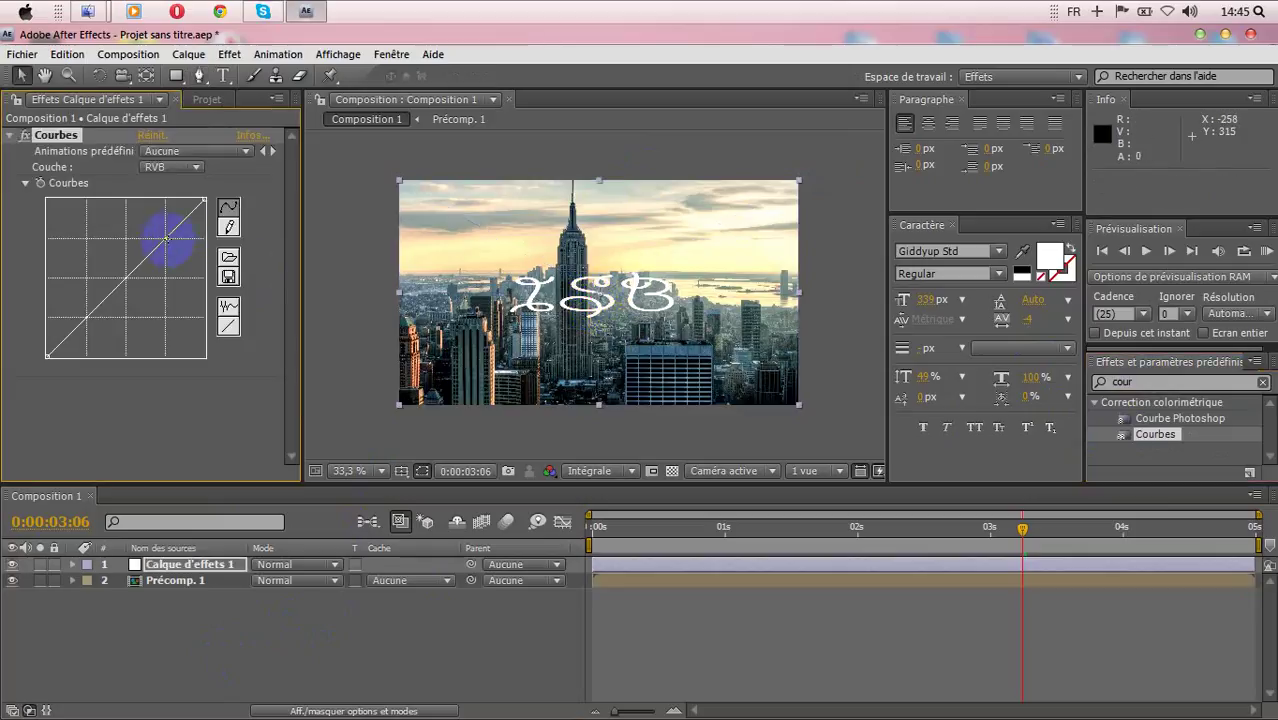
drag(168, 238, 161, 231)
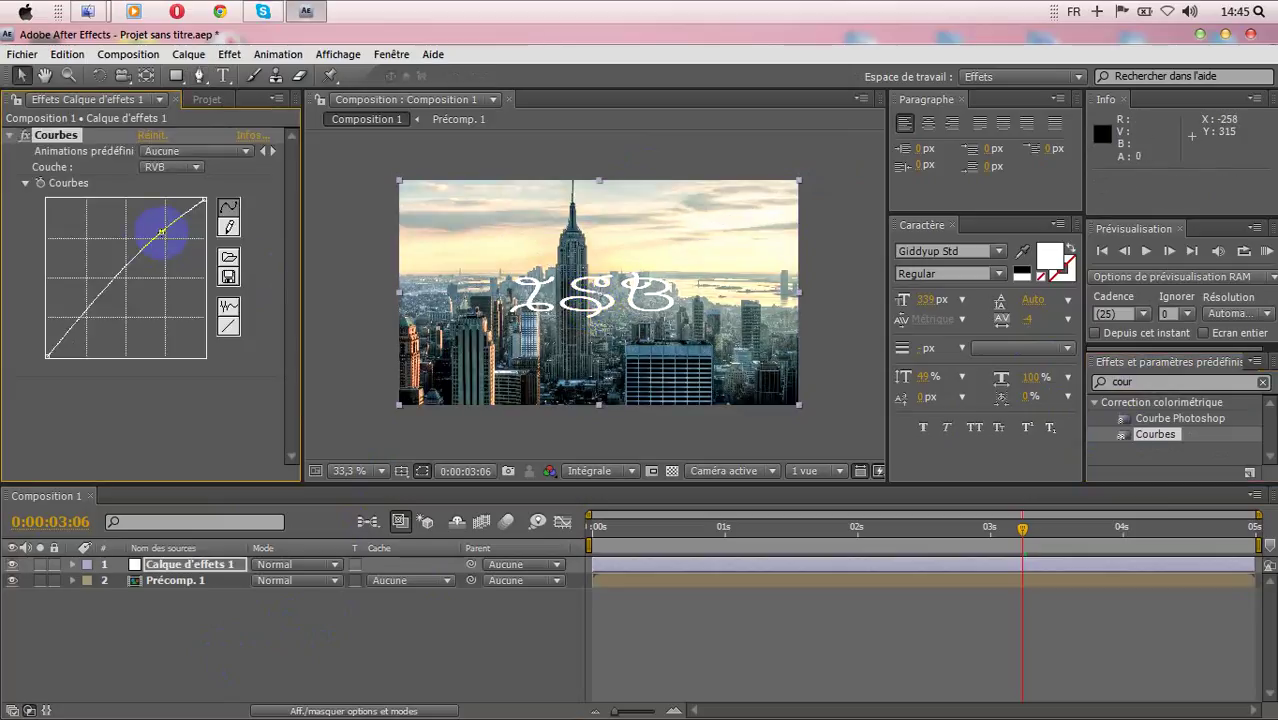
click(65, 303)
drag(80, 313, 90, 321)
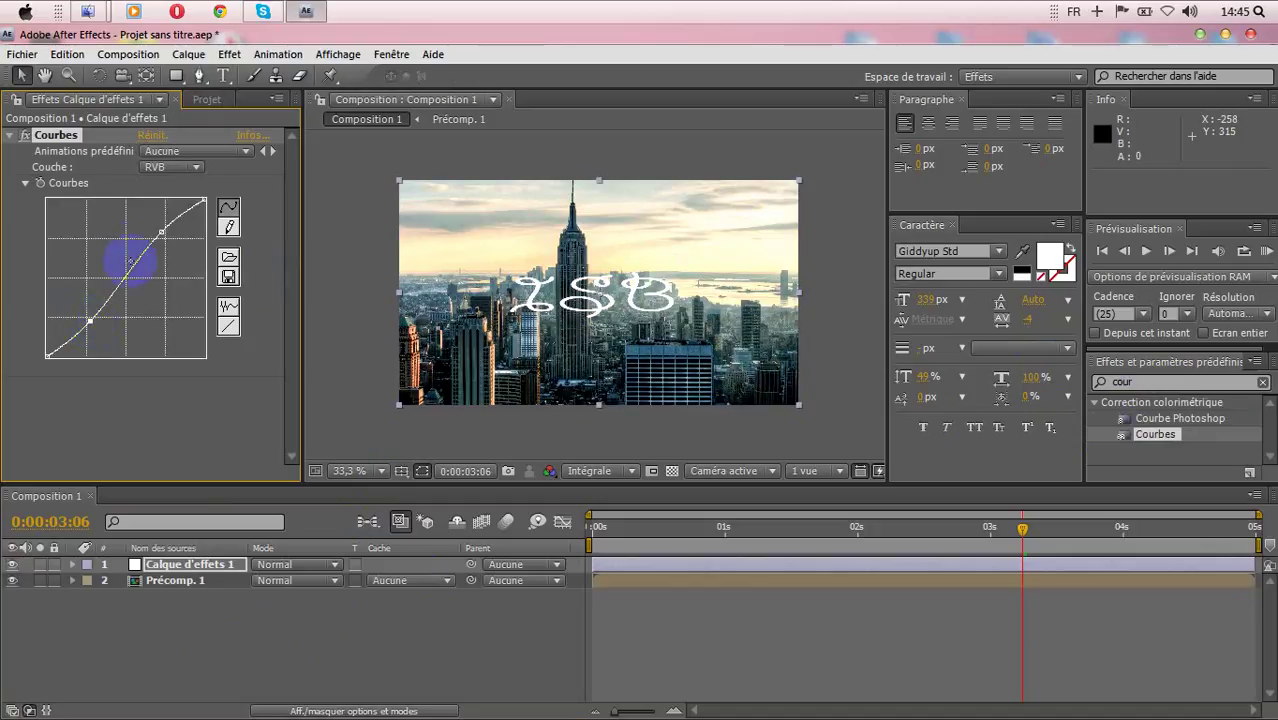
Switch Courbes to the Rouge channel and form an S-curve with raised highlights and lowered shadows
click(176, 167)
click(186, 194)
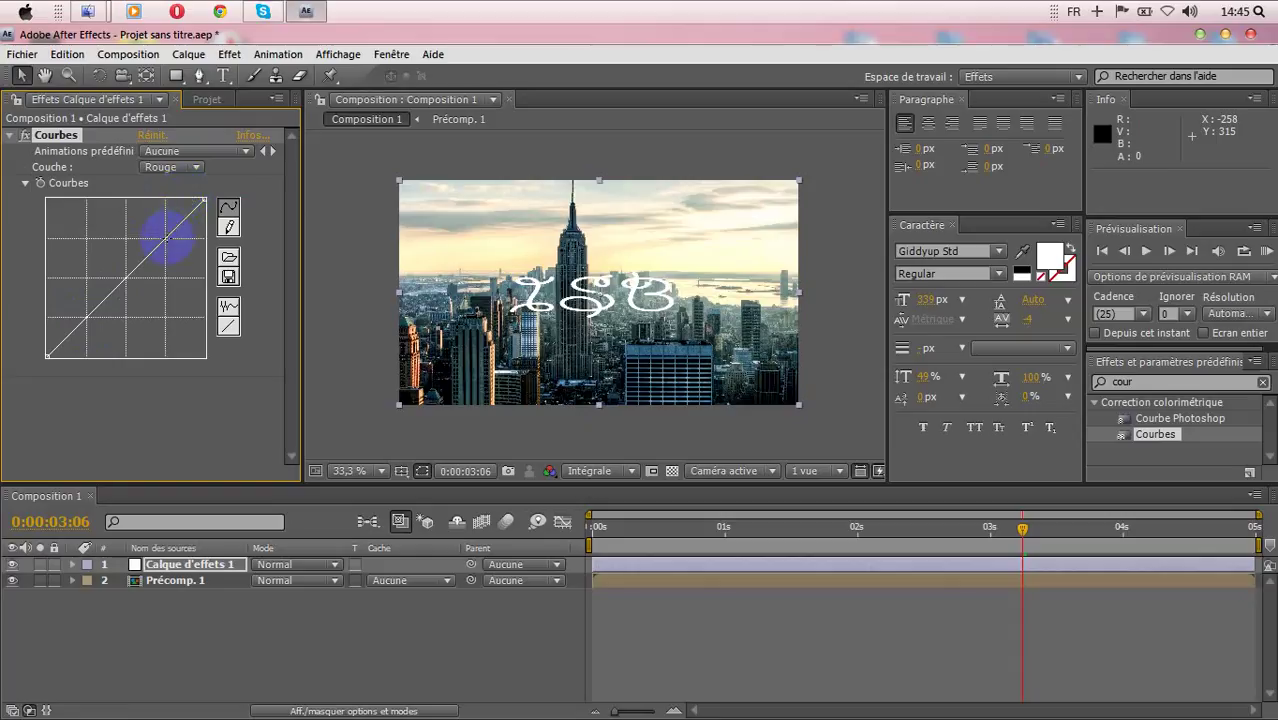
drag(165, 243, 159, 233)
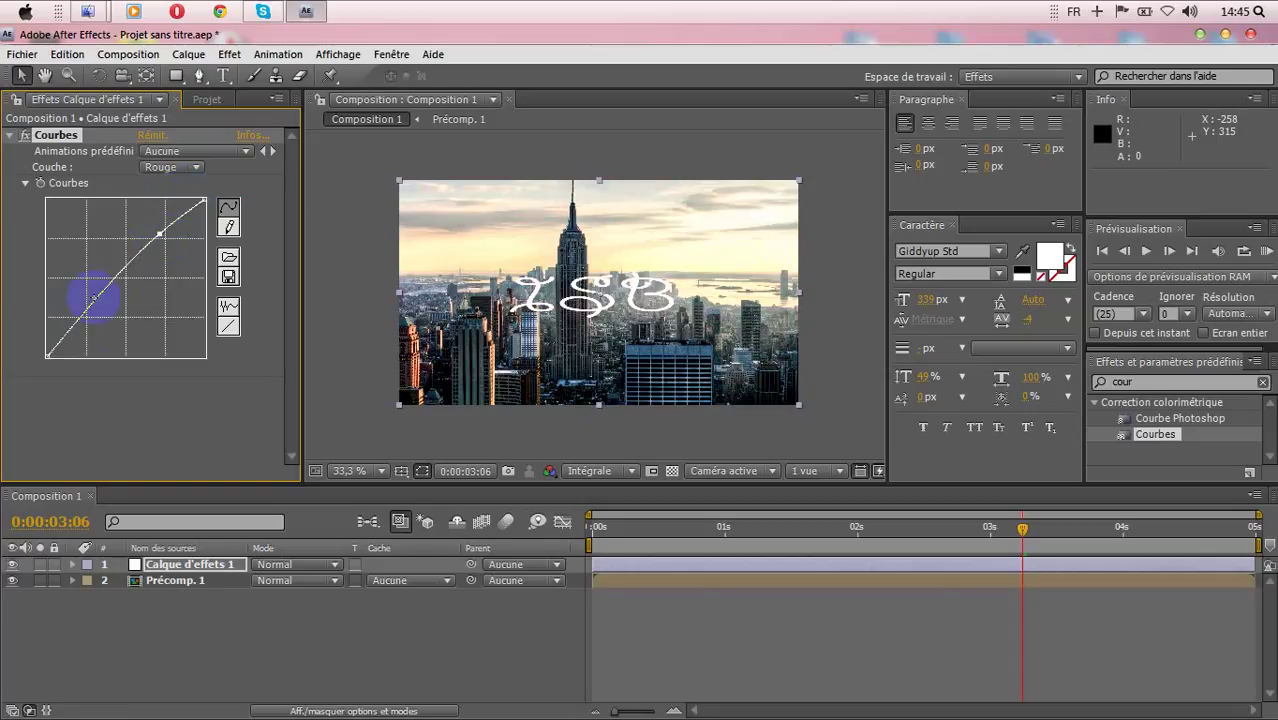
drag(80, 324, 90, 327)
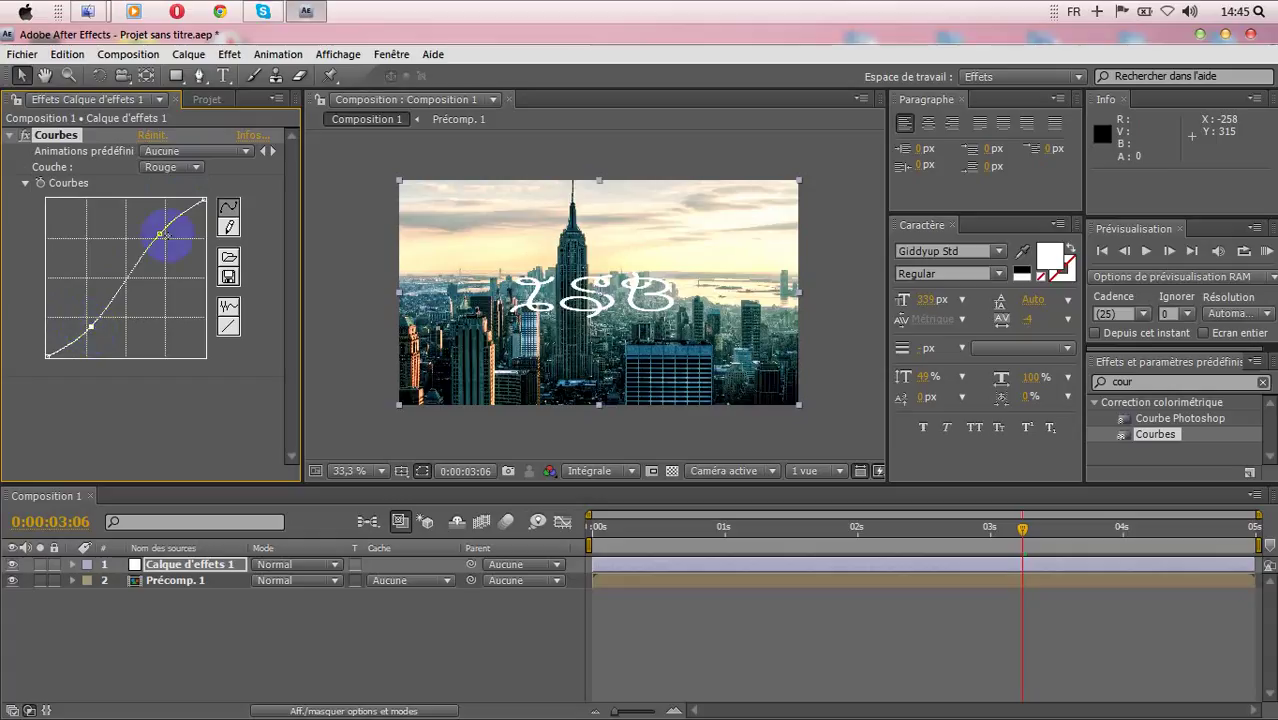
Give the Vert channel a subtle S-curve, lifting the highlights and lowering the shadows a little
click(193, 167)
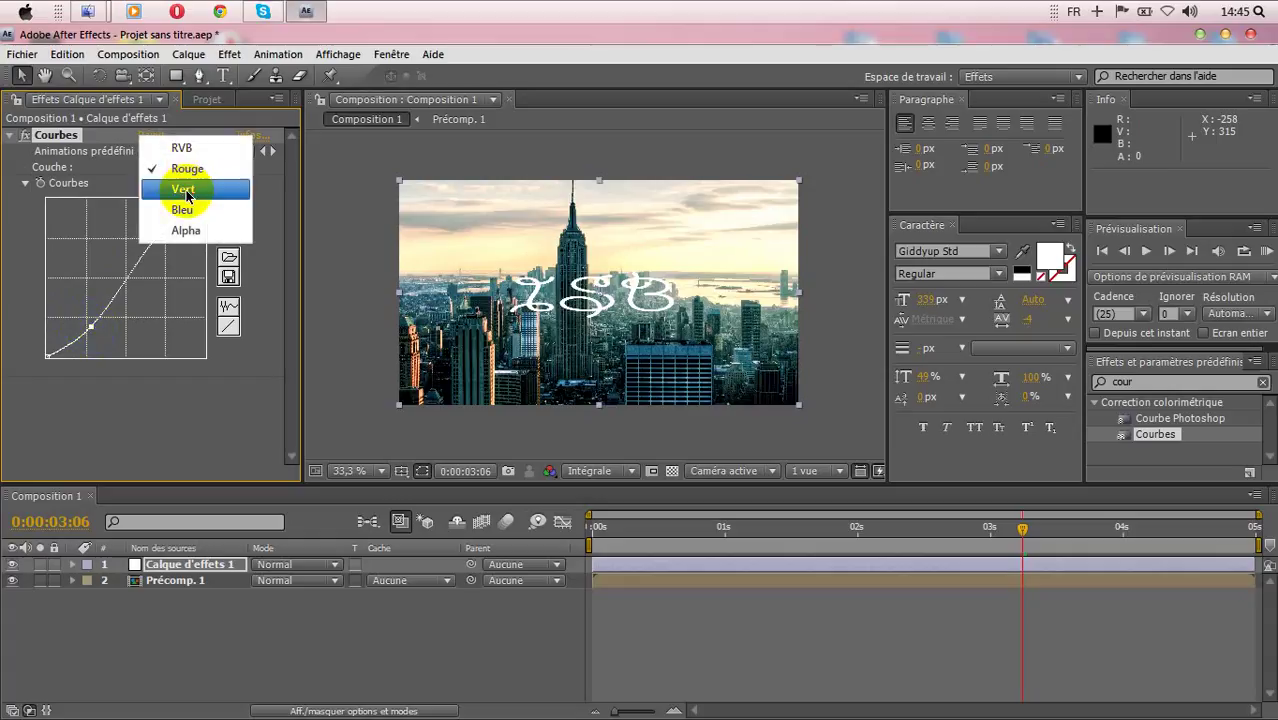
click(186, 196)
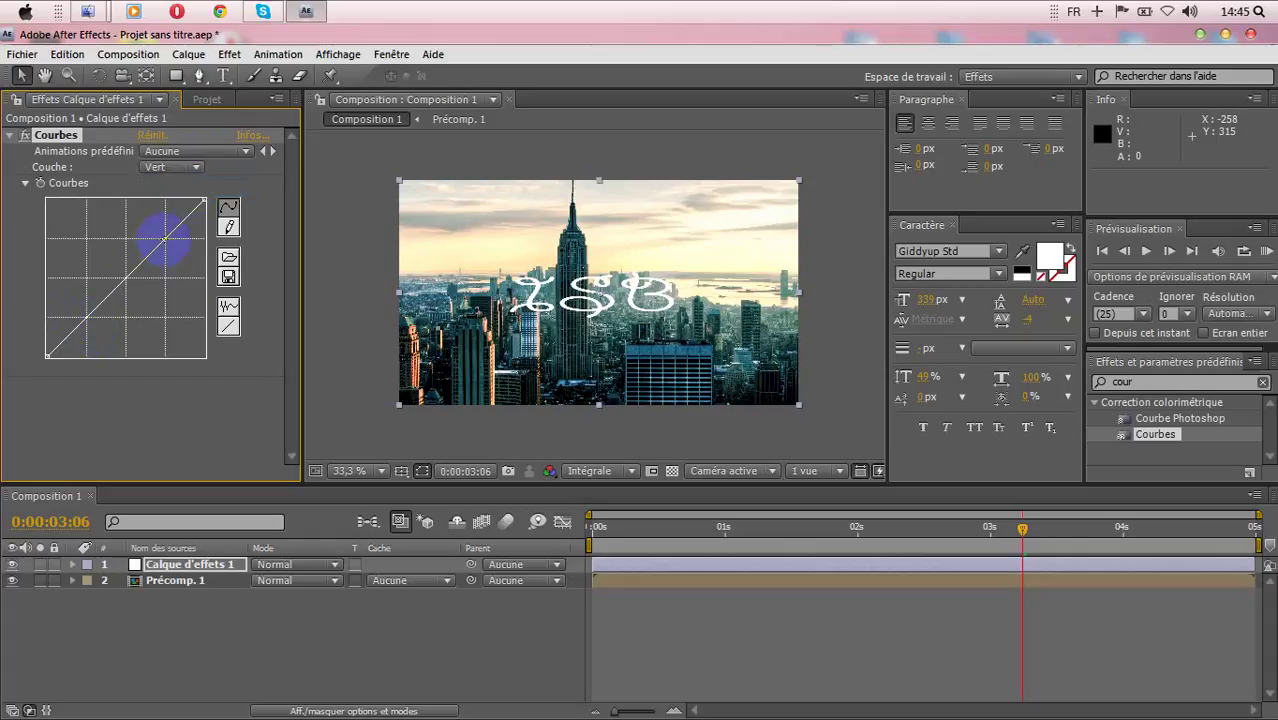
drag(164, 239, 162, 235)
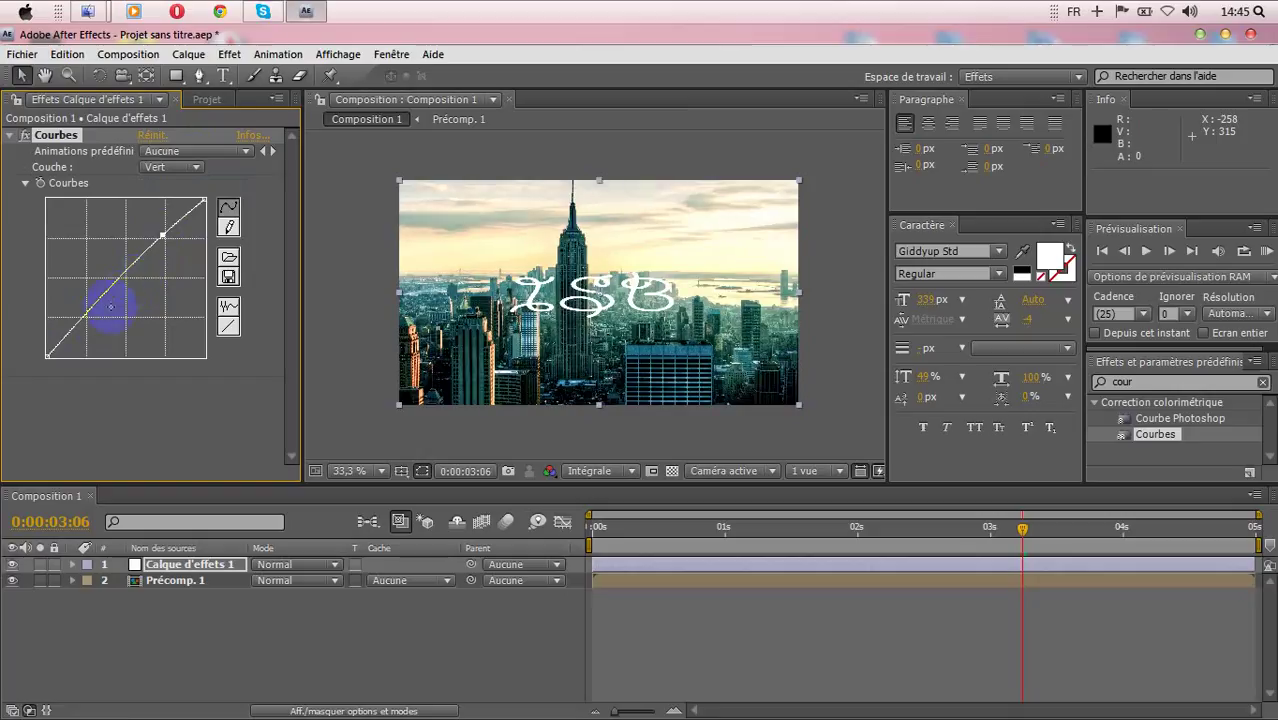
drag(83, 321, 87, 323)
Bend the Bleu channel into an S-curve with strongly lowered shadows and raised highlights, and play a RAM preview of the graded animation
click(193, 163)
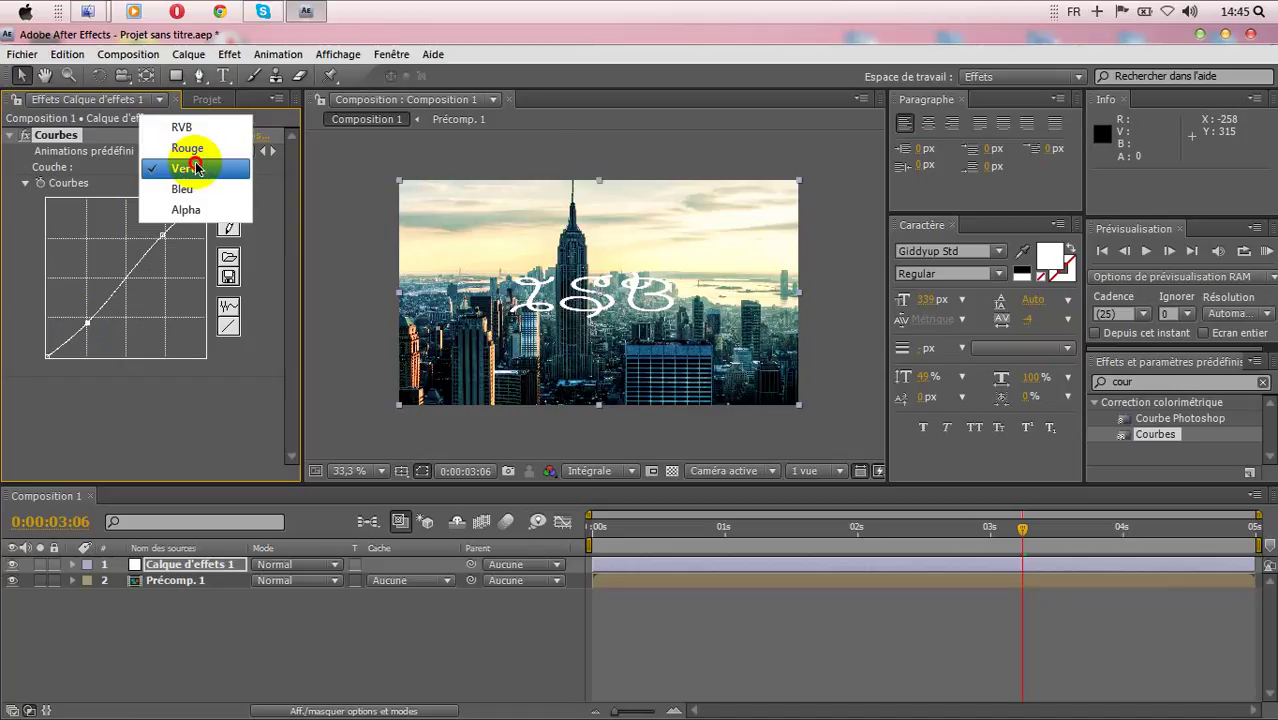
click(187, 189)
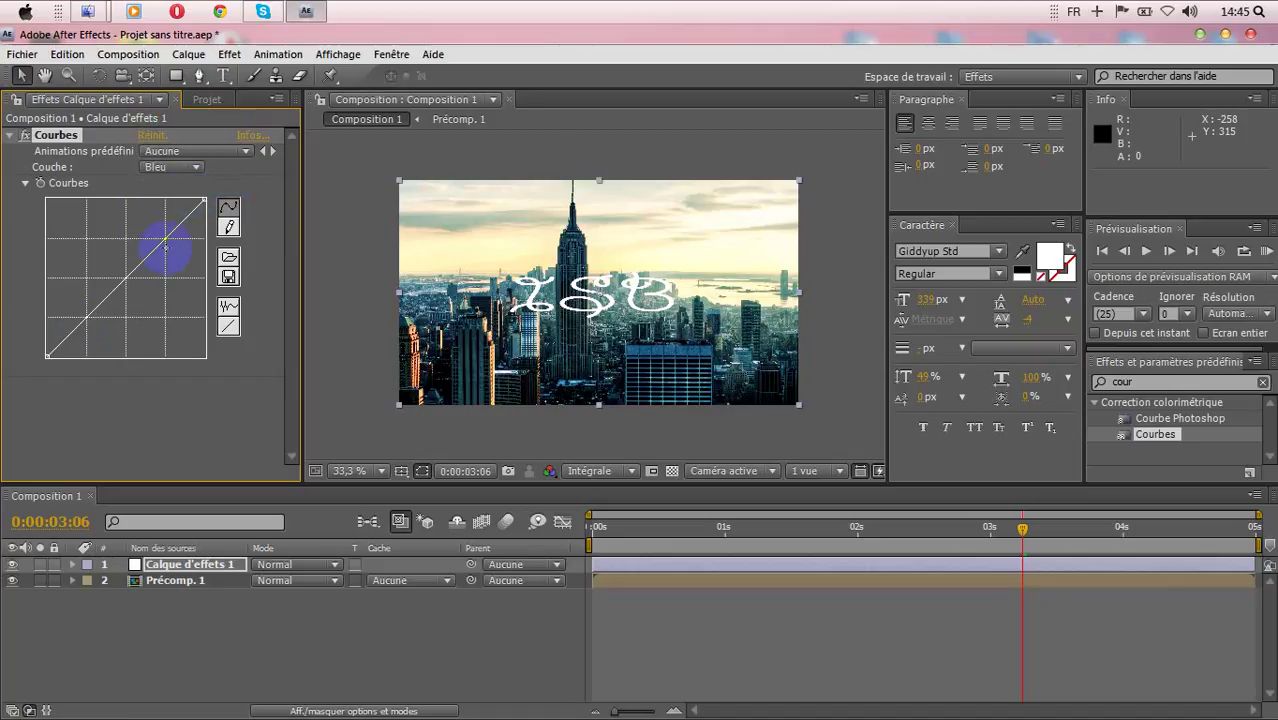
drag(166, 239, 162, 235)
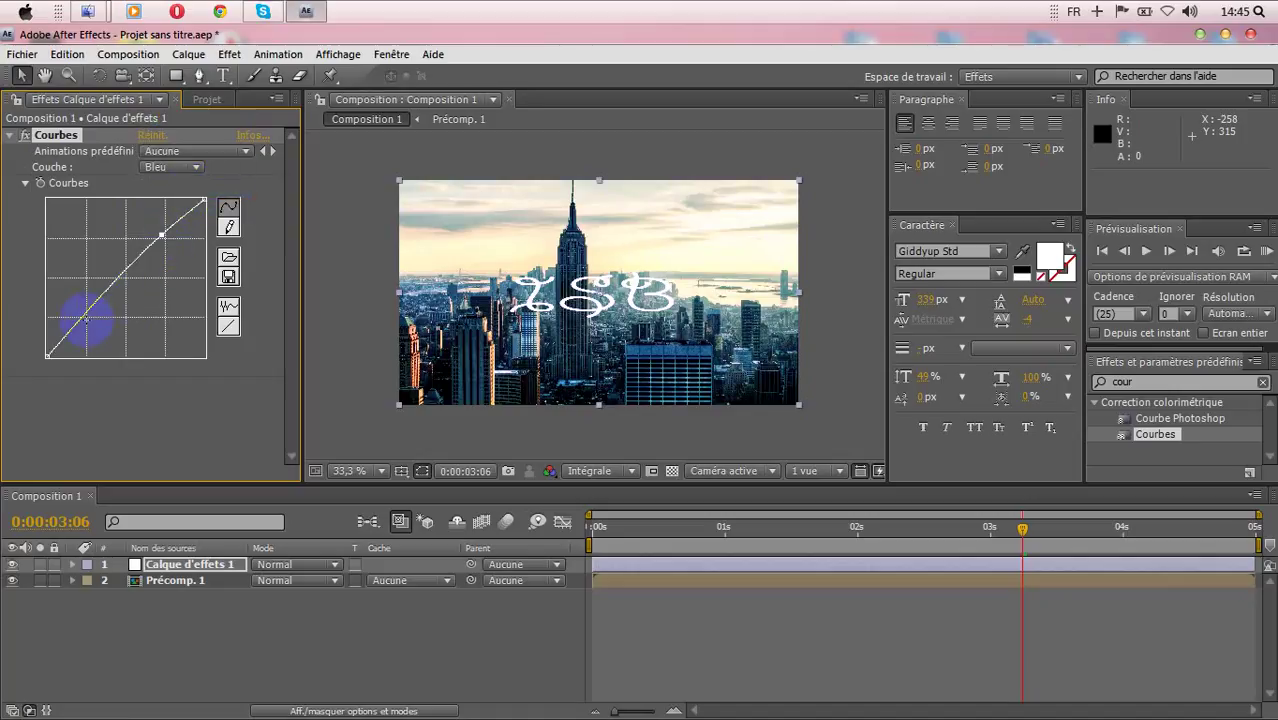
drag(86, 319, 105, 330)
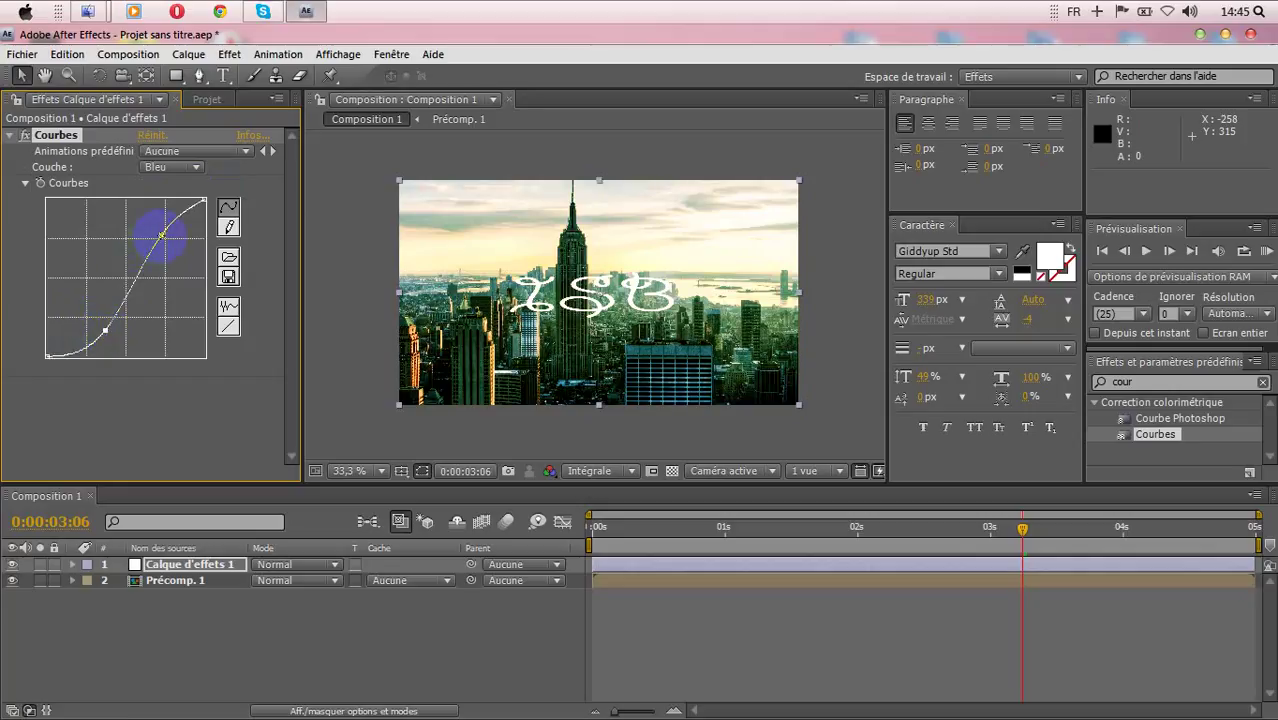
drag(161, 234, 160, 230)
click(1266, 252)
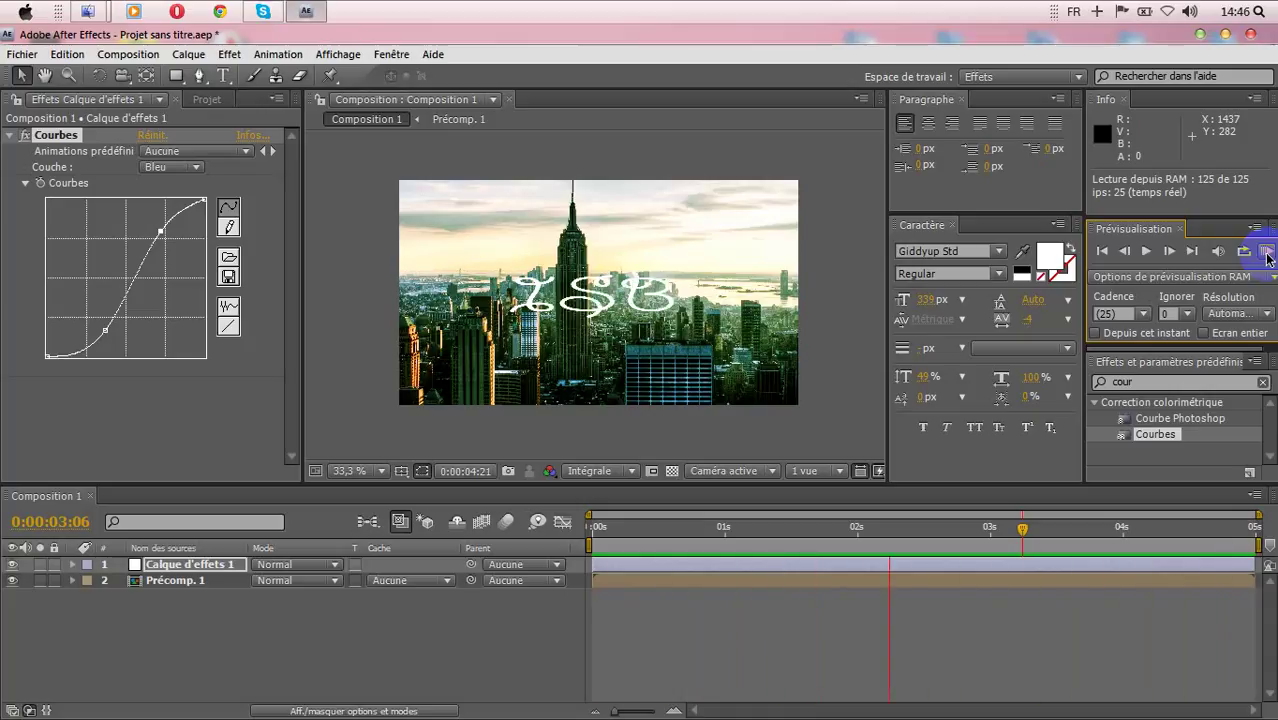
click(1266, 255)
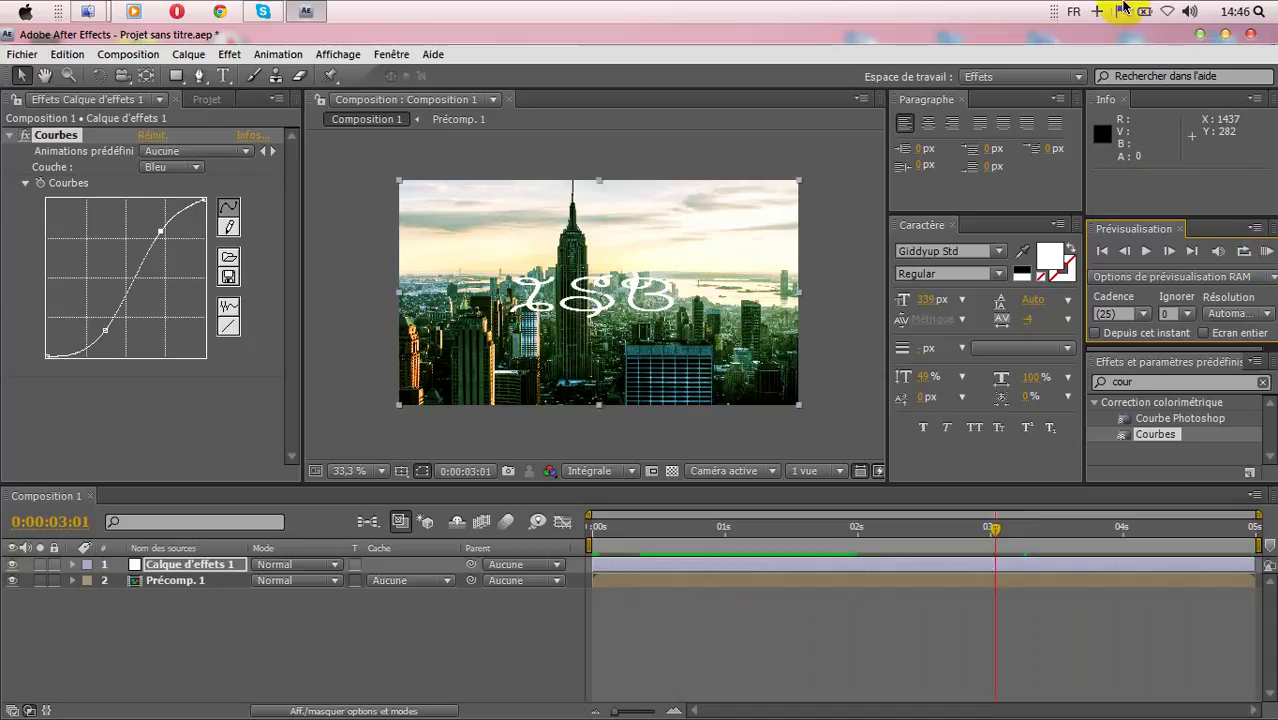